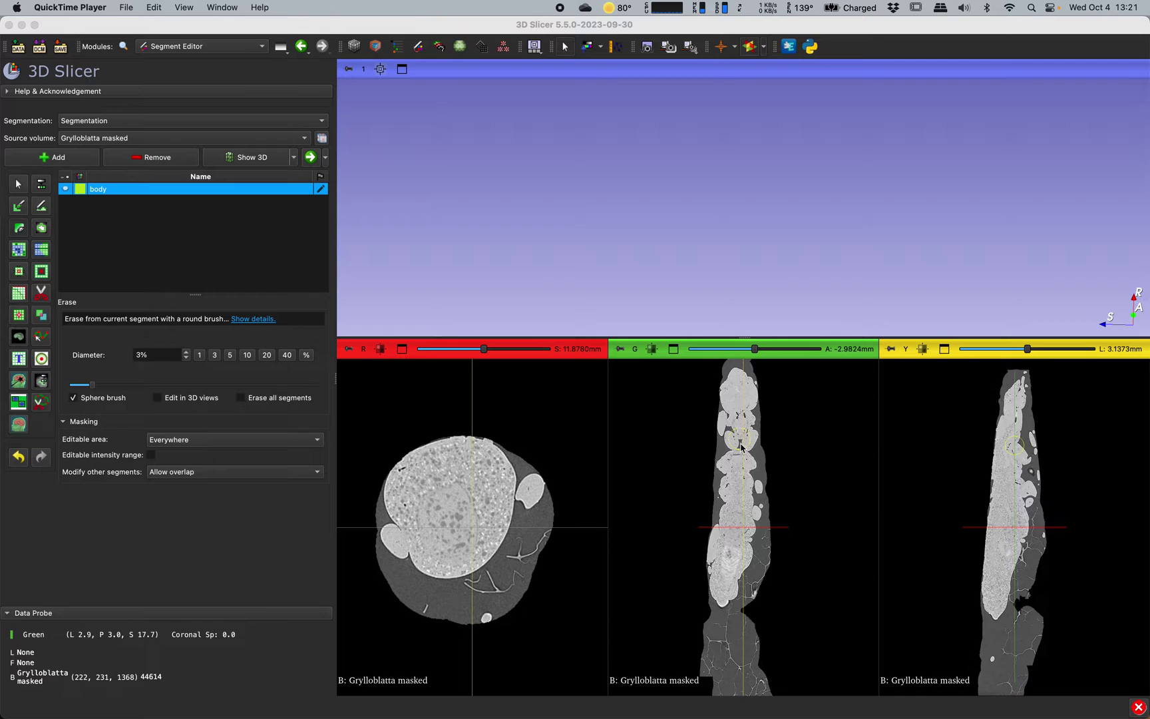
- Turn off the Erase effect and enlarge the slice views by shrinking the 3D view
{"action": "middle_click_drag", "start_coordinate": [741, 447], "coordinate": [749, 513]}
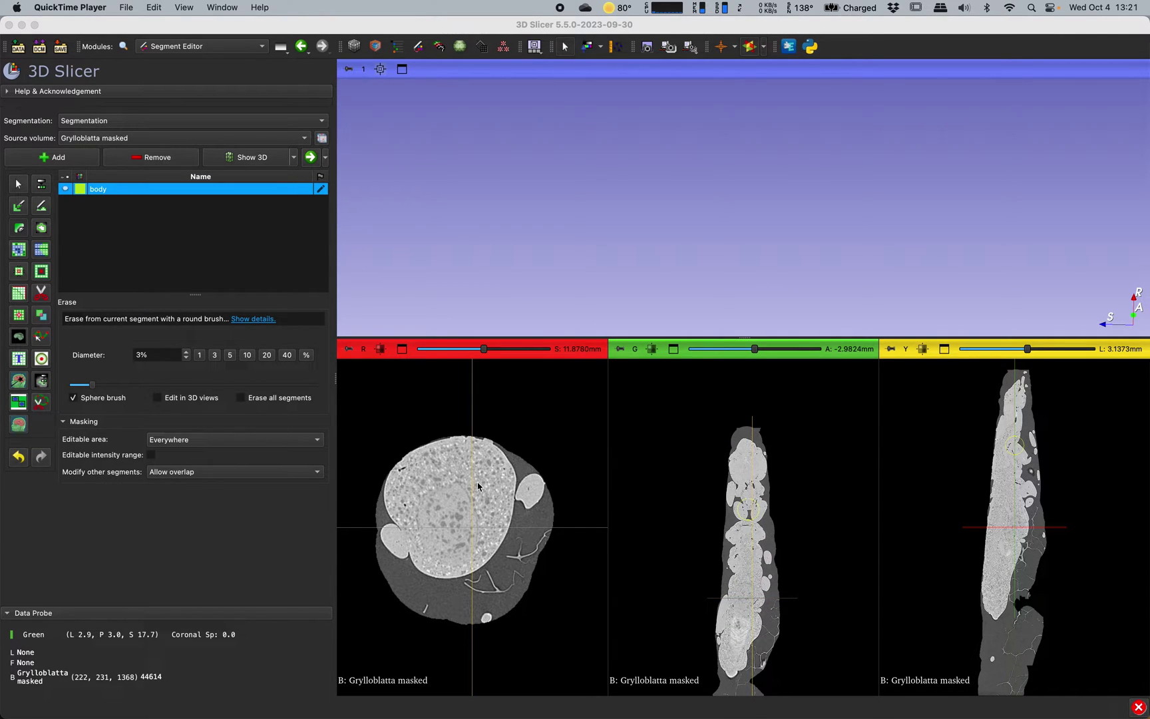
{"action": "right_click_drag", "start_coordinate": [760, 426], "coordinate": [769, 538]}
{"action": "middle_click_drag", "start_coordinate": [769, 538], "coordinate": [766, 628]}
{"action": "right_click_drag", "start_coordinate": [765, 441], "coordinate": [755, 585]}
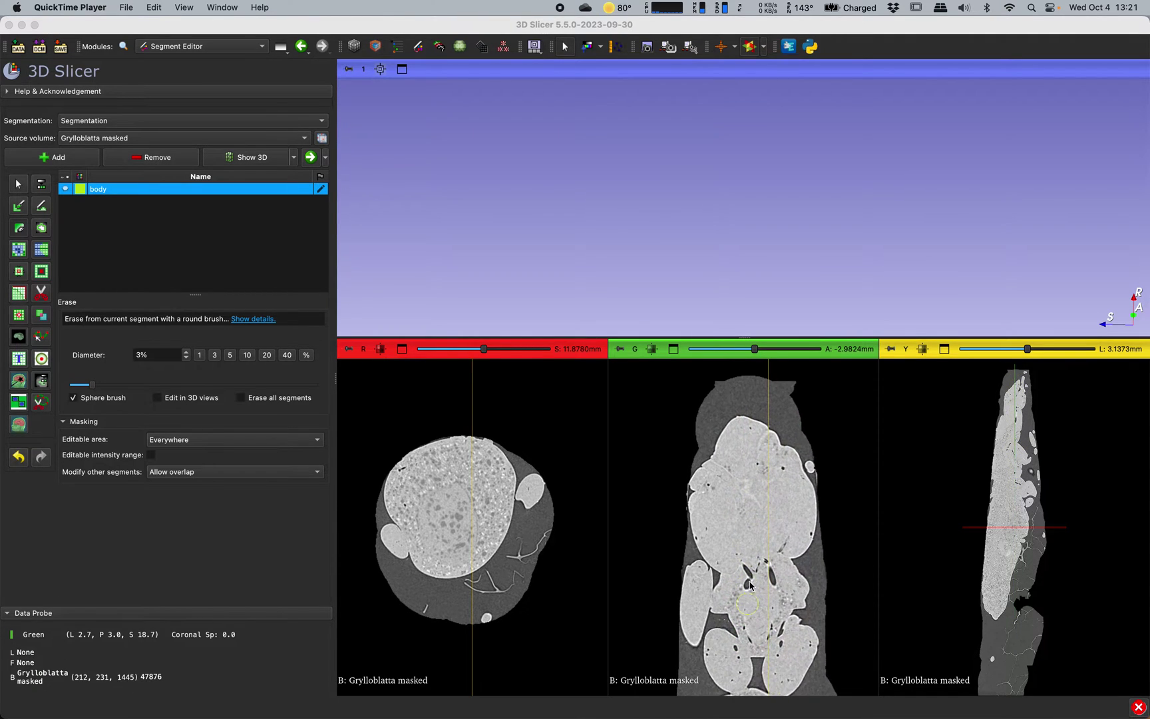
{"action": "middle_click_drag", "start_coordinate": [752, 576], "coordinate": [747, 593]}
{"action": "mouse_move", "coordinate": [747, 518]}
{"action": "right_mouse_down"}
{"action": "mouse_move", "coordinate": [749, 546]}
{"action": "mouse_move", "coordinate": [735, 441]}
{"action": "mouse_move", "coordinate": [736, 589]}
{"action": "mouse_move", "coordinate": [742, 496]}
{"action": "mouse_move", "coordinate": [758, 596]}
{"action": "mouse_move", "coordinate": [762, 491]}
{"action": "right_mouse_up"}
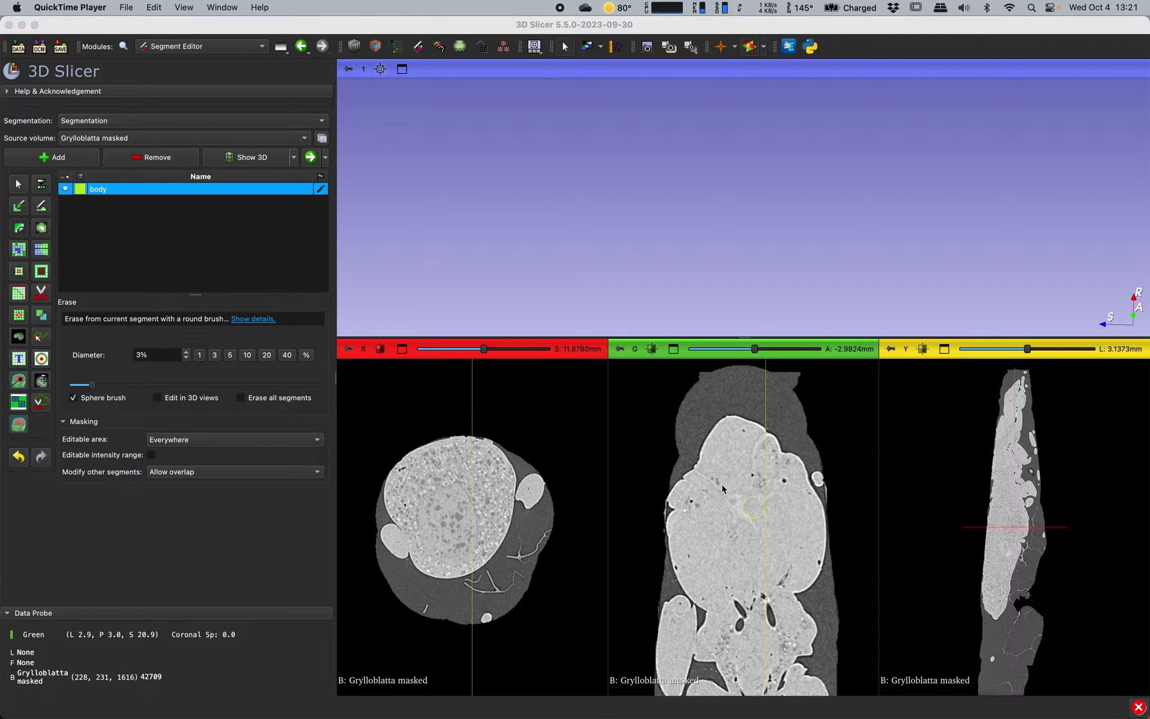
{"action": "left_click", "coordinate": [22, 189]}
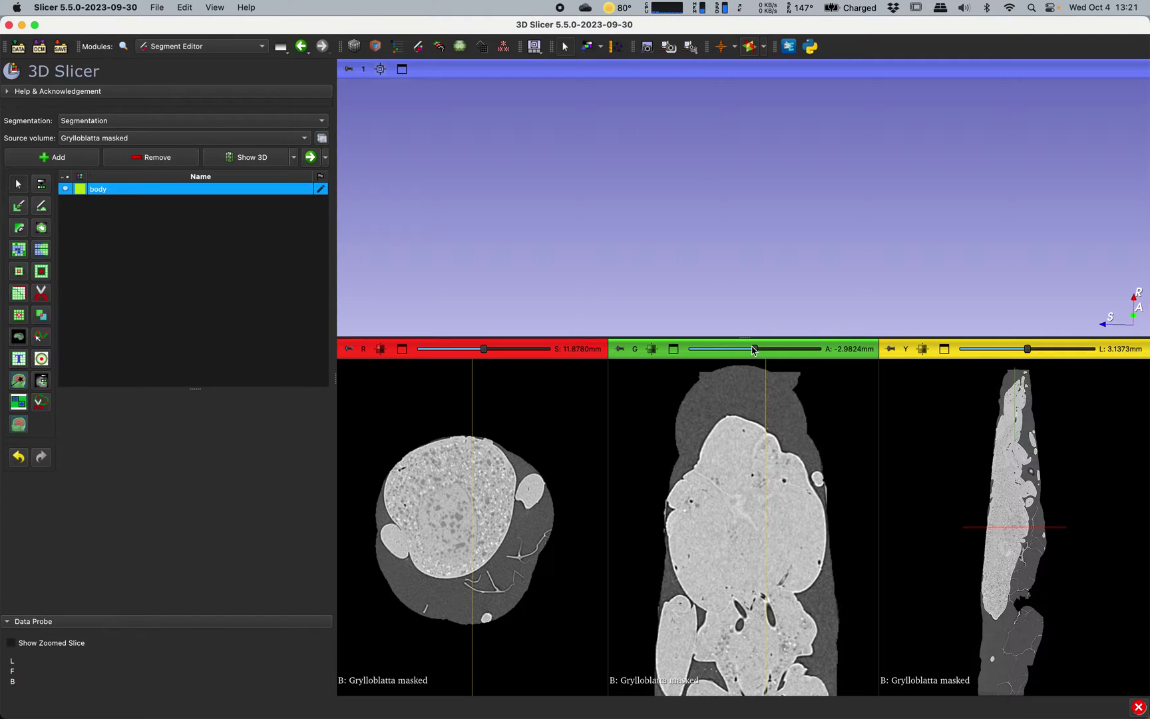
{"action": "left_click_drag", "start_coordinate": [746, 337], "coordinate": [731, 173]}
- Examine the dark tracheal tubes in successive slices of the coronal view
{"action": "middle_click_drag", "start_coordinate": [471, 476], "coordinate": [480, 470]}
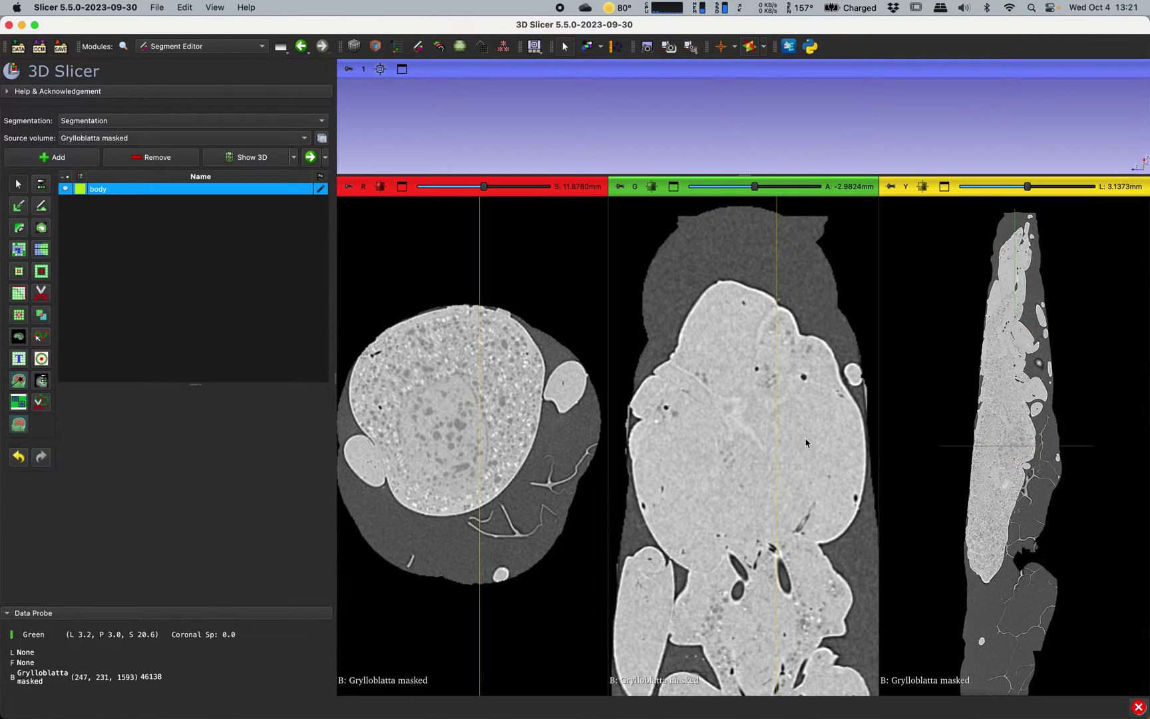
{"action": "right_click_drag", "start_coordinate": [802, 430], "coordinate": [797, 480]}
{"action": "scroll", "coordinate": [797, 480], "scroll_direction": "up", "scroll_amount": 10}
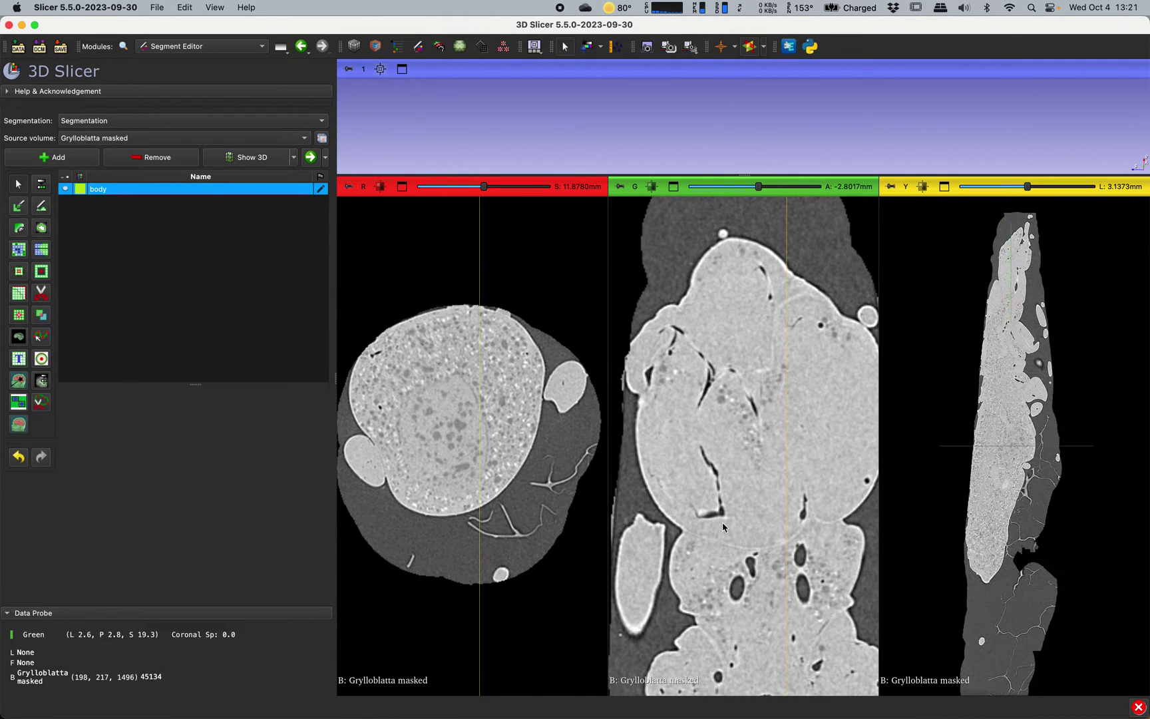
{"action": "scroll", "coordinate": [812, 562], "scroll_direction": "up", "scroll_amount": 2}
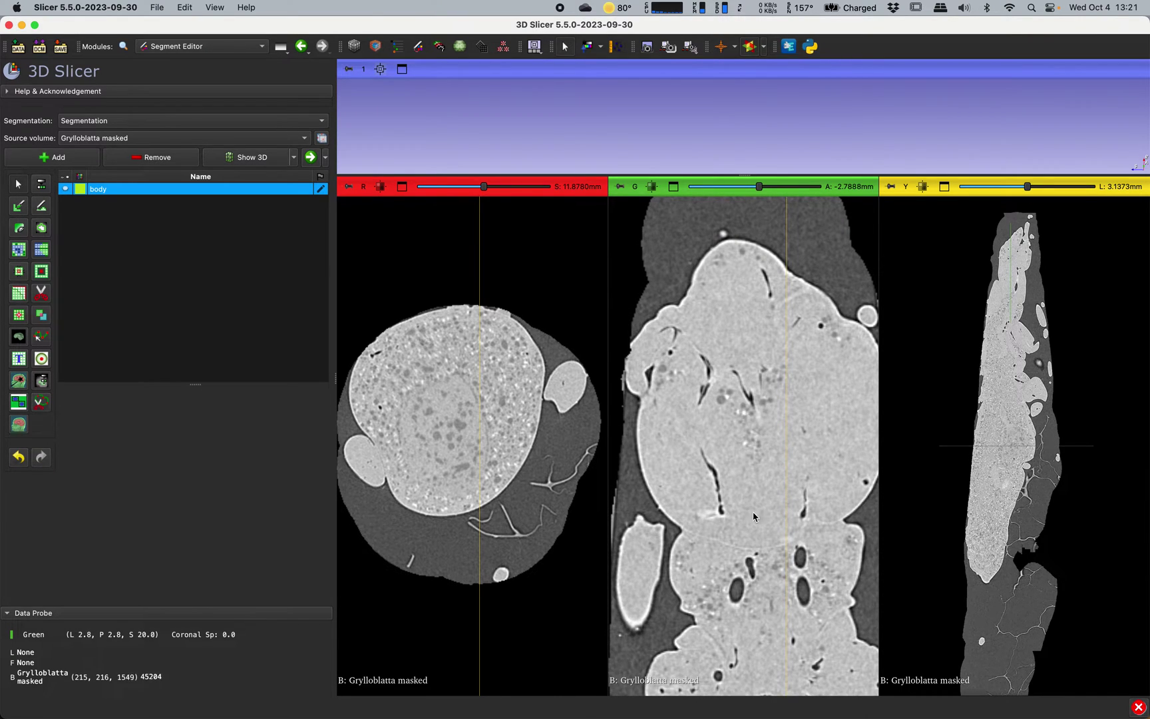
{"action": "scroll", "coordinate": [764, 618], "scroll_direction": "down", "scroll_amount": 8}
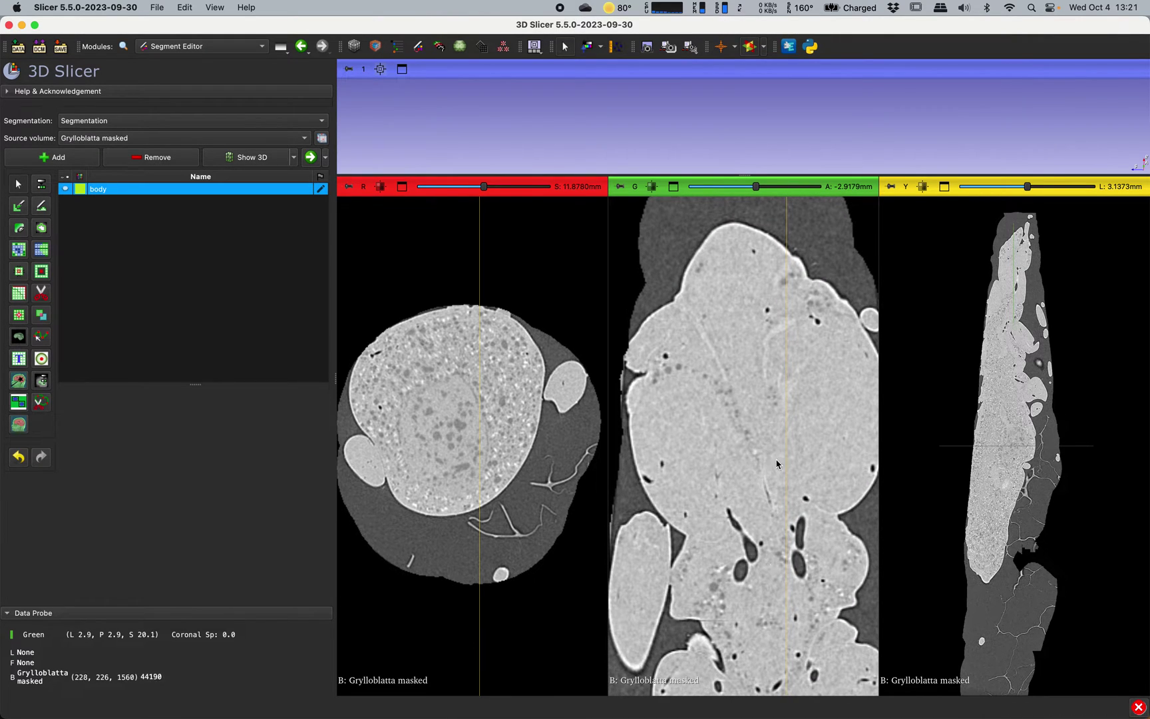
{"action": "middle_click_drag", "start_coordinate": [719, 415], "coordinate": [719, 384]}
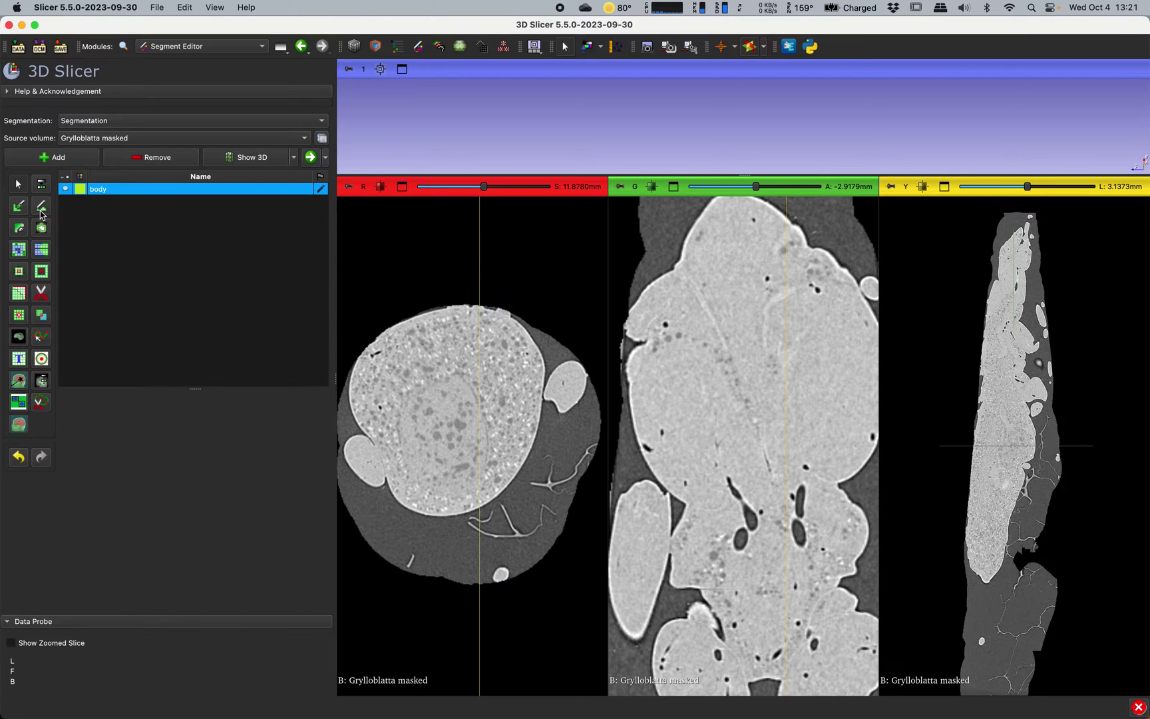
- Add a new segment to the segmentation and name it trachea
{"action": "left_click", "coordinate": [87, 162]}
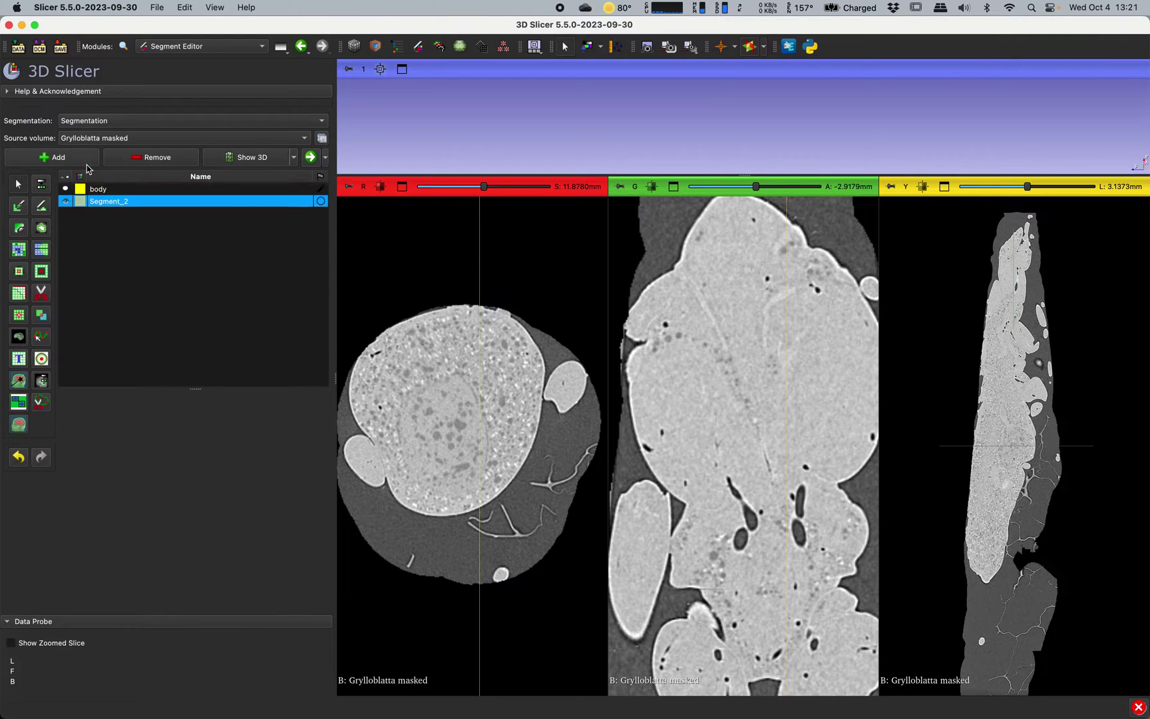
{"action": "double_click", "coordinate": [132, 201]}
{"action": "type", "text": "trachea"}
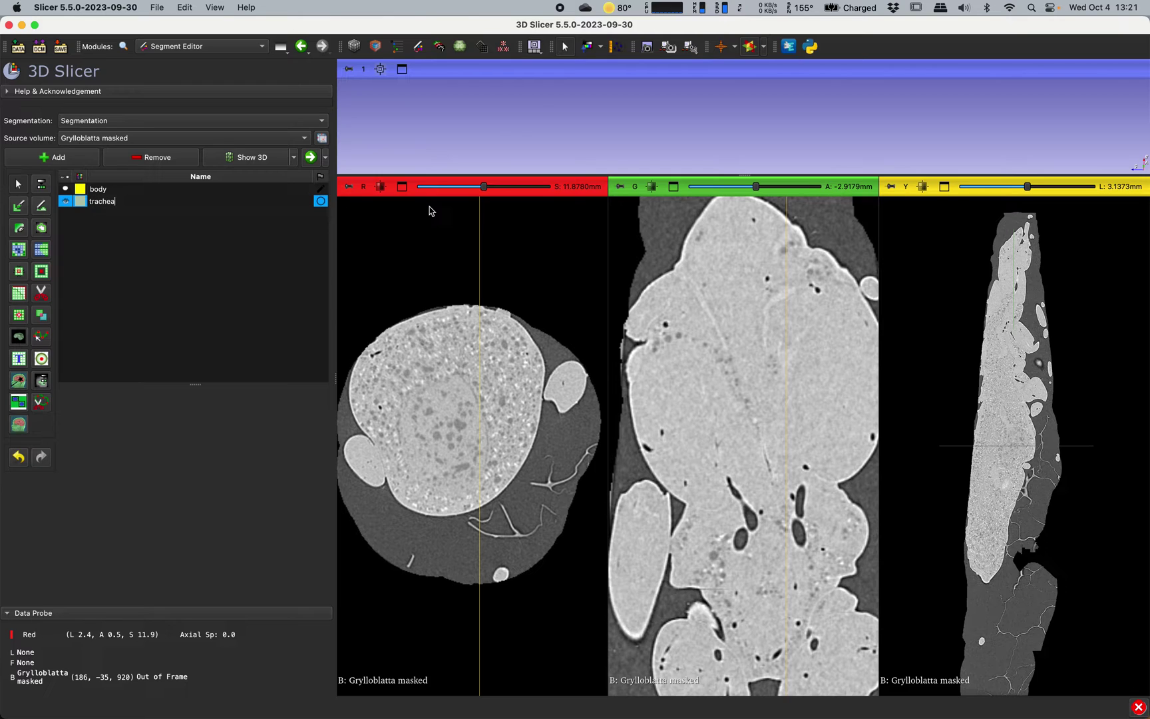
{"action": "key", "text": "Return"}
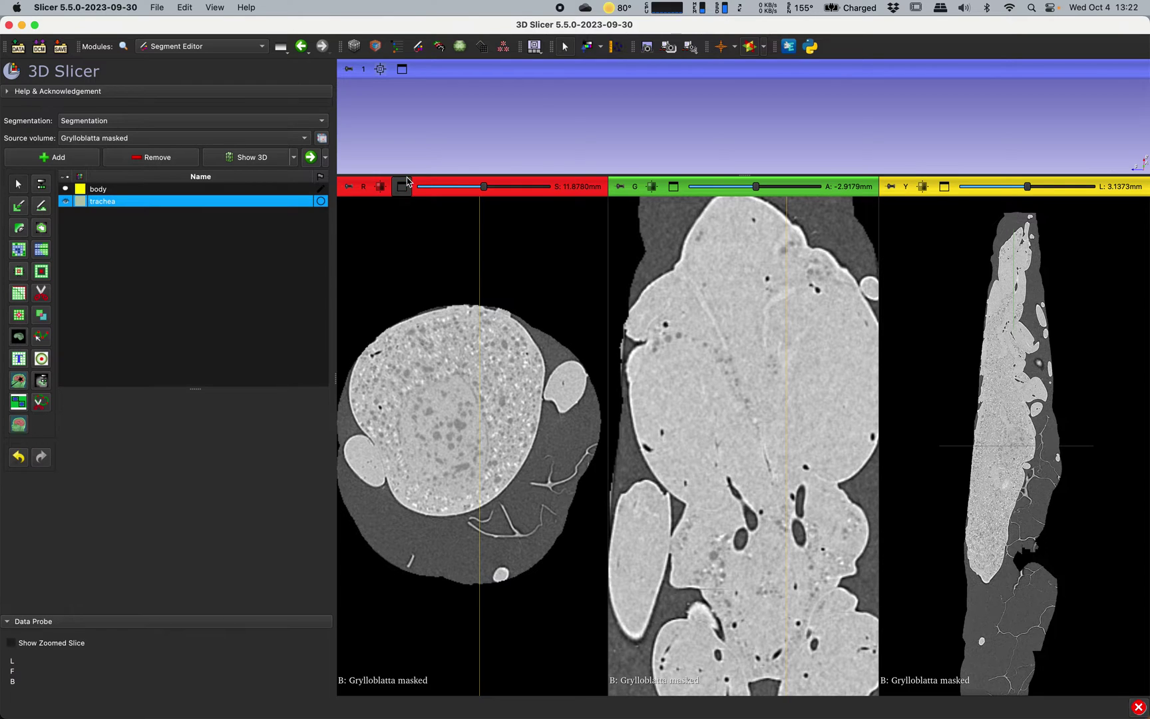
- Set the trachea segment's colour to the custom yellow #ffff00
{"action": "double_click", "coordinate": [79, 203]}
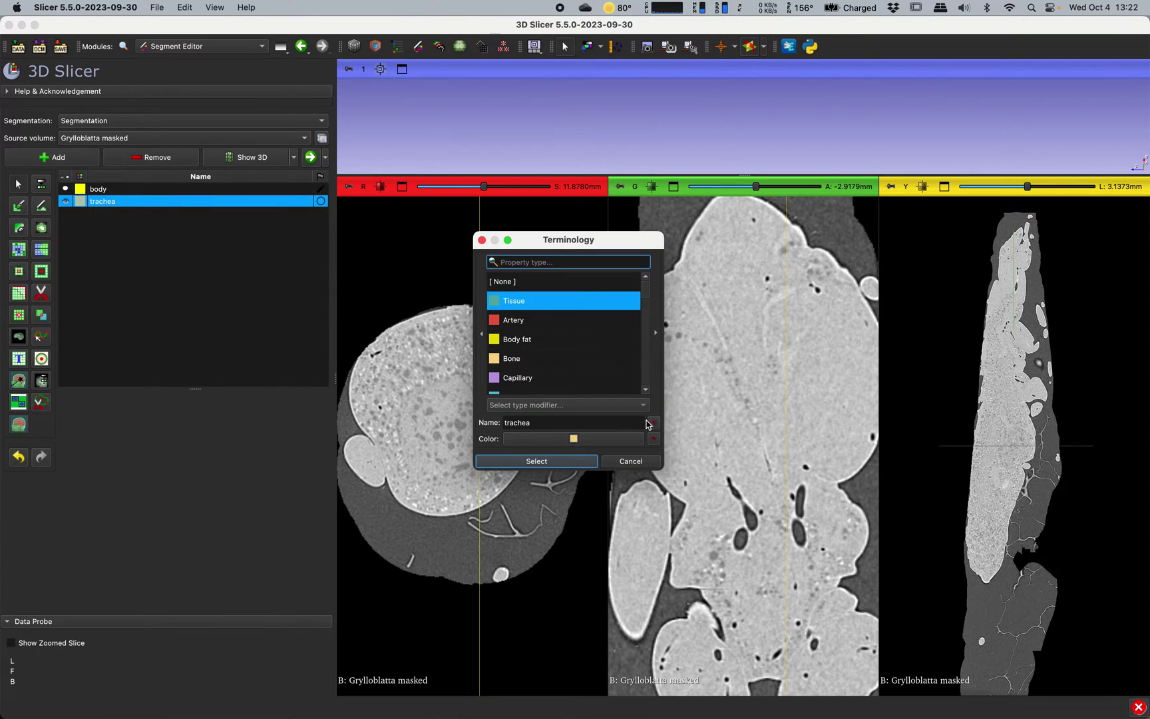
{"action": "left_click", "coordinate": [632, 439]}
{"action": "left_click", "coordinate": [409, 249]}
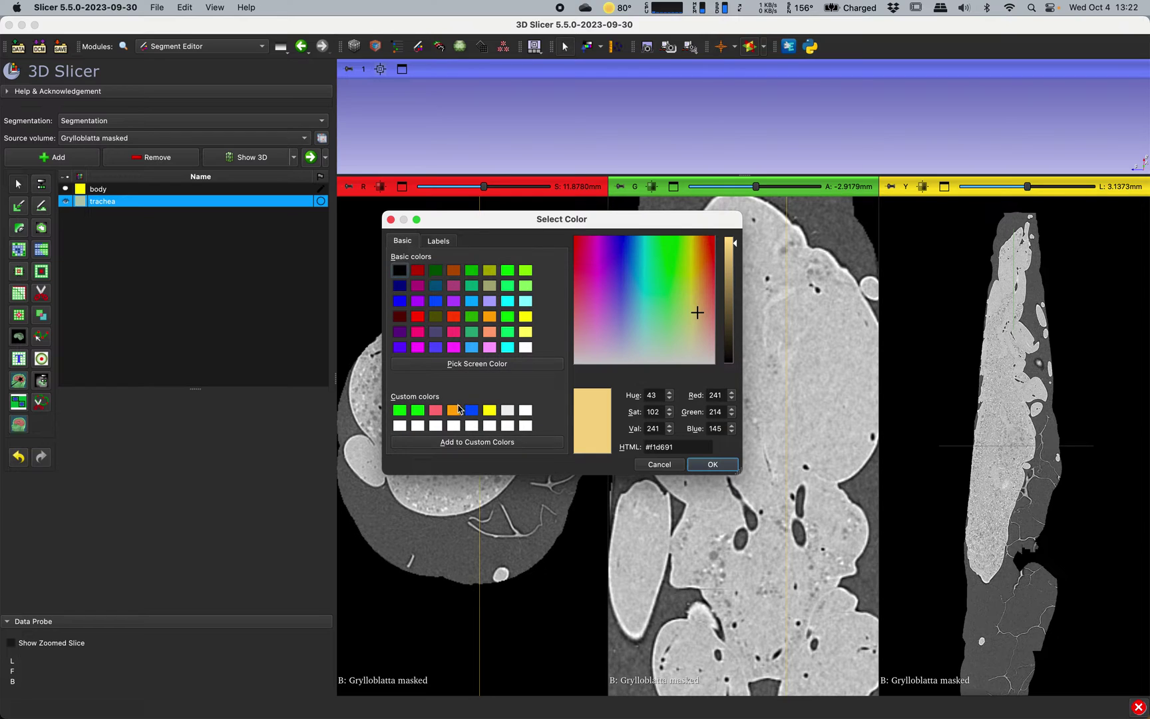
{"action": "left_click", "coordinate": [496, 411]}
{"action": "left_click", "coordinate": [709, 464]}
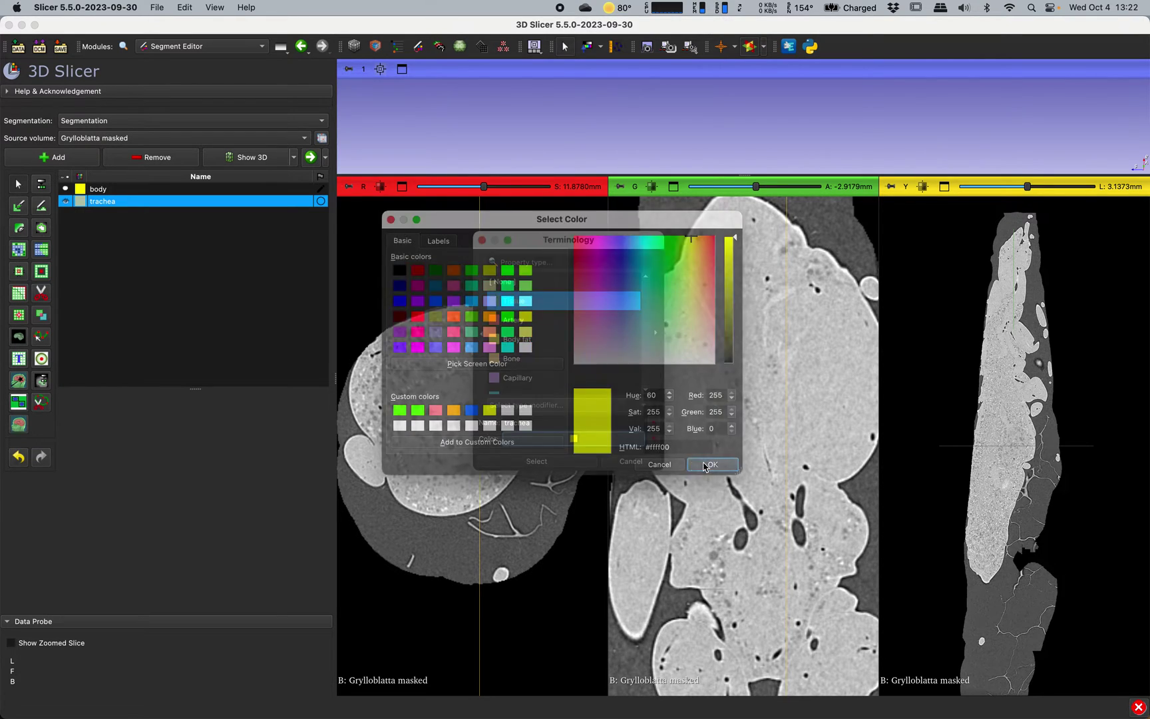
{"action": "left_click", "coordinate": [578, 465]}
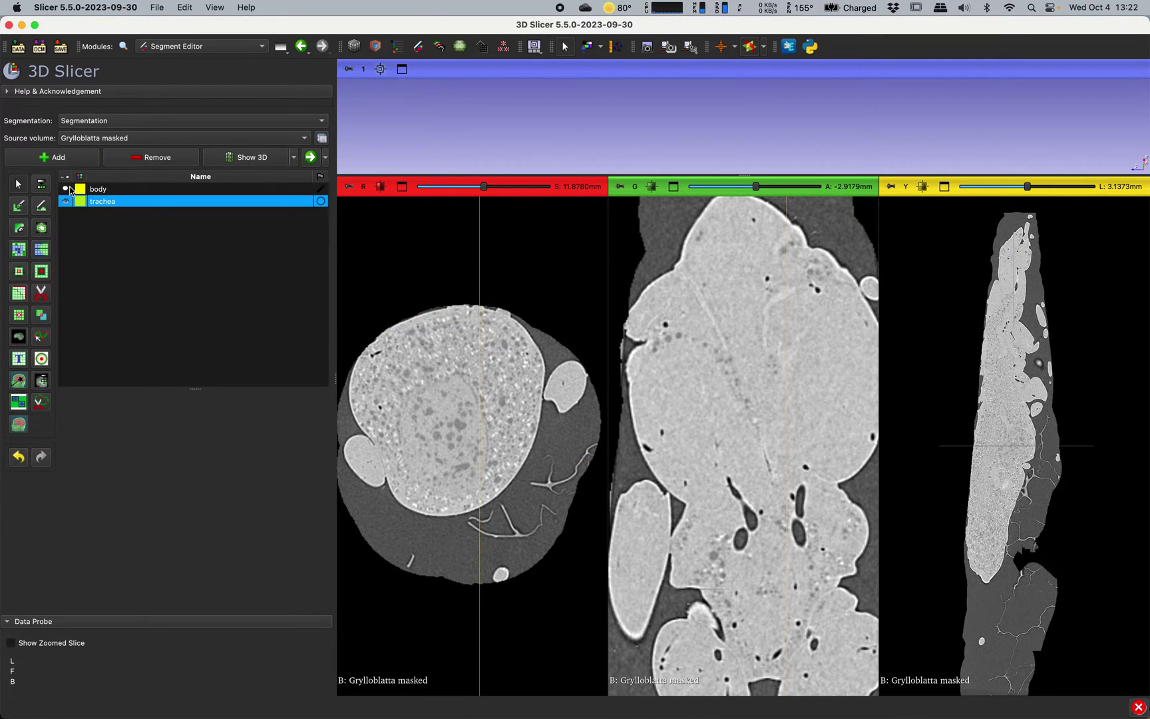
- Activate the Paint effect for the trachea segment and limit its editable intensity range to 0.00–23000.00
{"action": "left_click", "coordinate": [100, 189]}
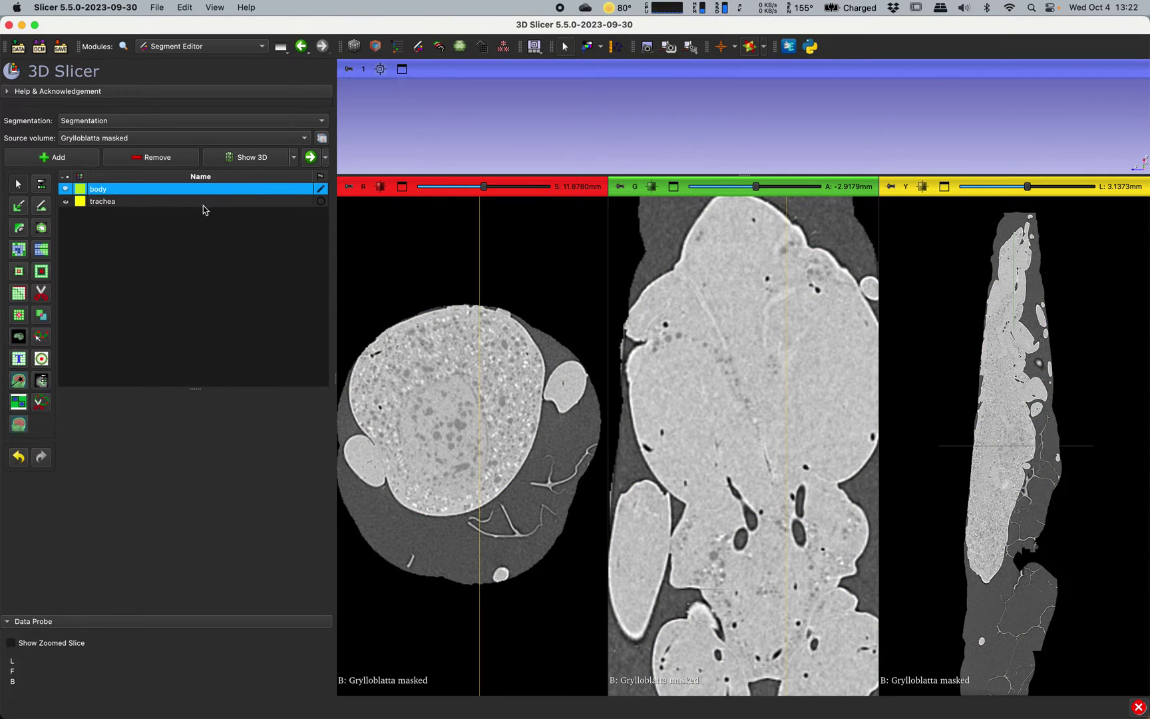
{"action": "left_click", "coordinate": [125, 203]}
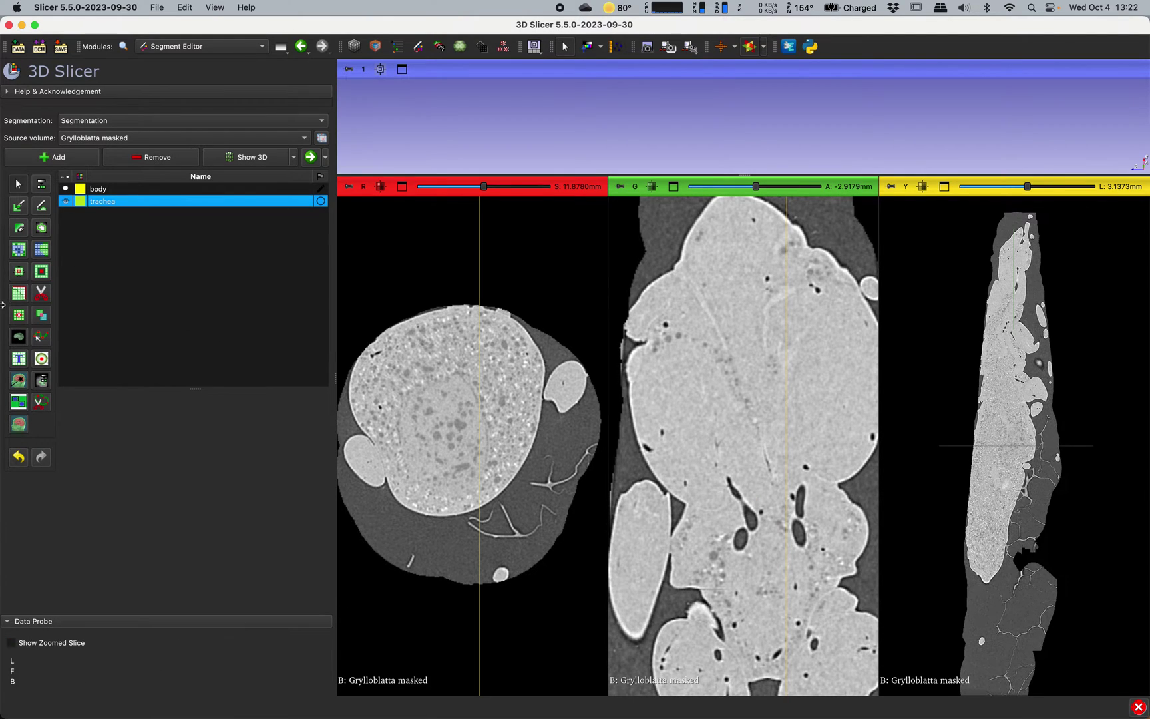
{"action": "left_click", "coordinate": [19, 207]}
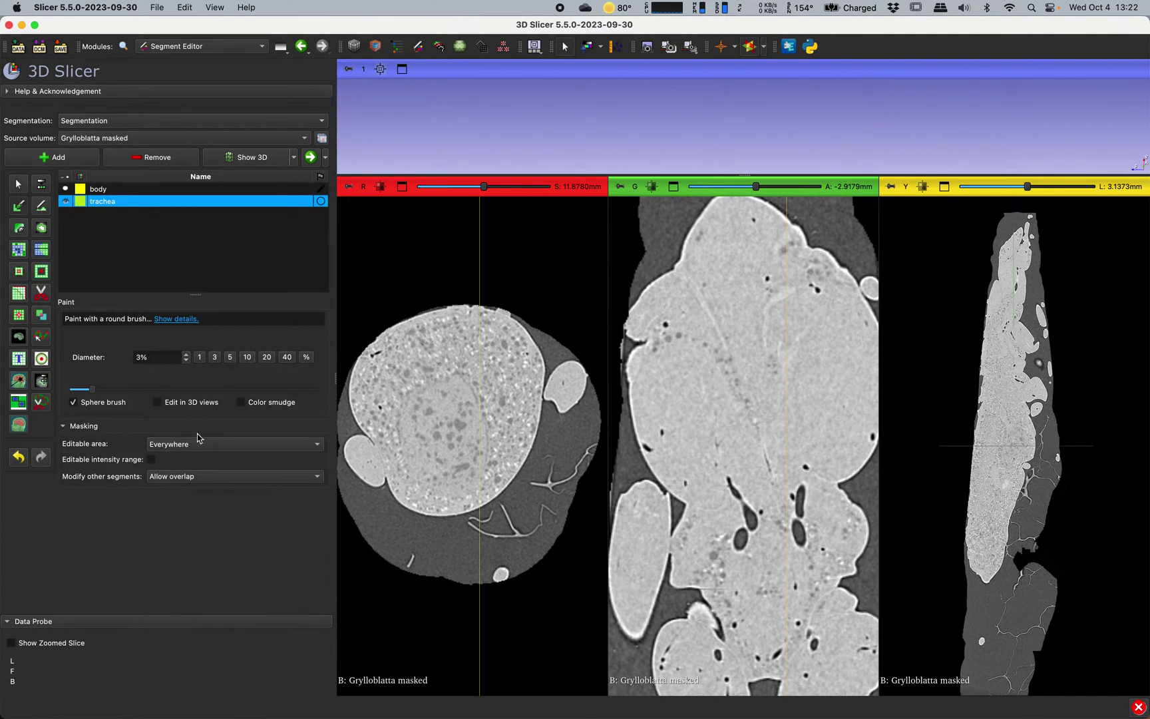
{"action": "left_click", "coordinate": [152, 460]}
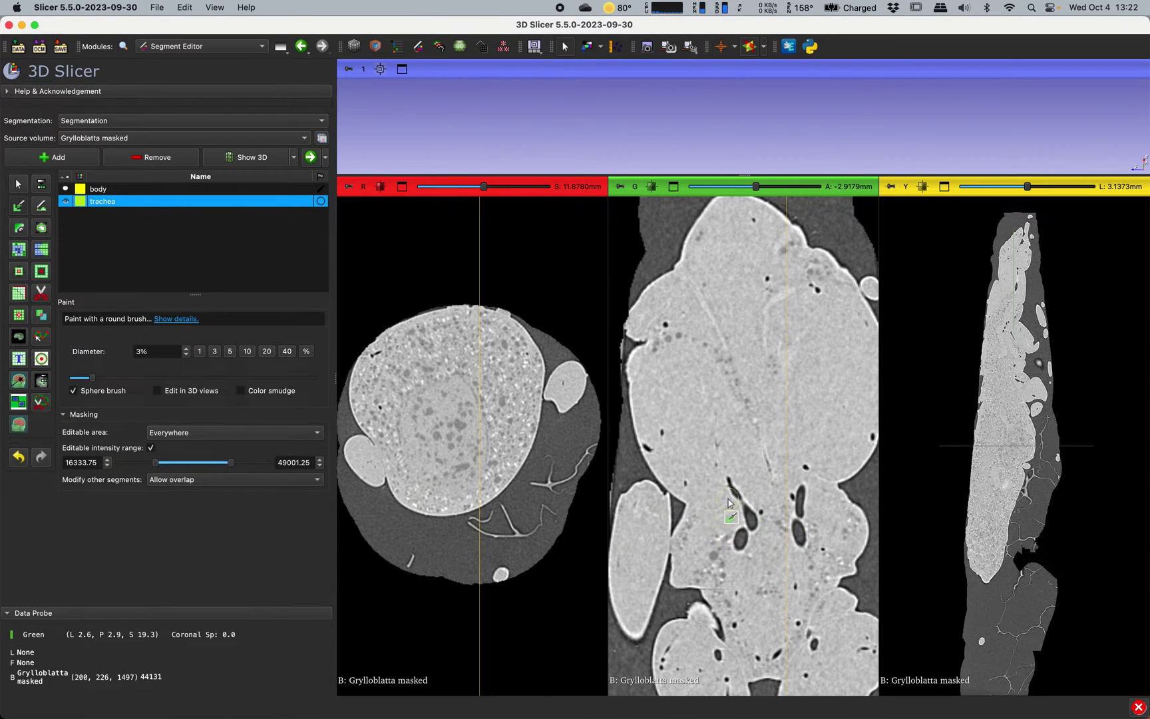
{"action": "mouse_move", "coordinate": [730, 487]}
{"action": "middle_mouse_down"}
{"action": "mouse_move", "coordinate": [735, 352]}
{"action": "mouse_move", "coordinate": [744, 374]}
{"action": "middle_mouse_up"}
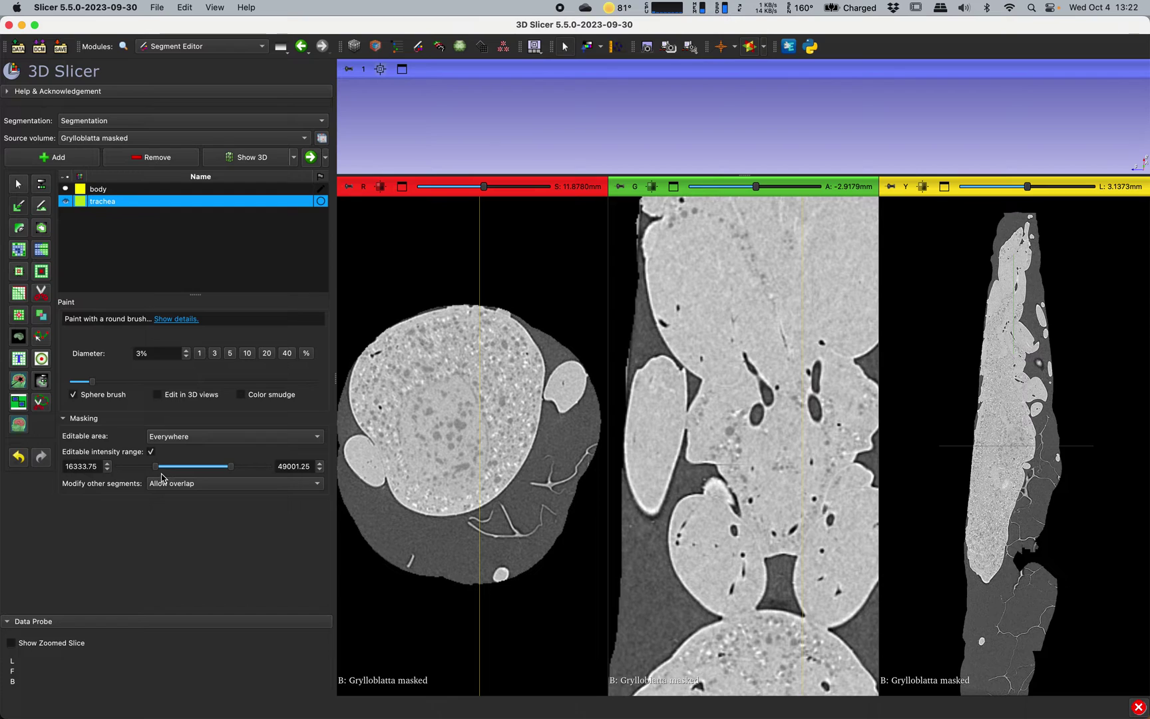
{"action": "left_click_drag", "start_coordinate": [156, 469], "coordinate": [118, 468]}
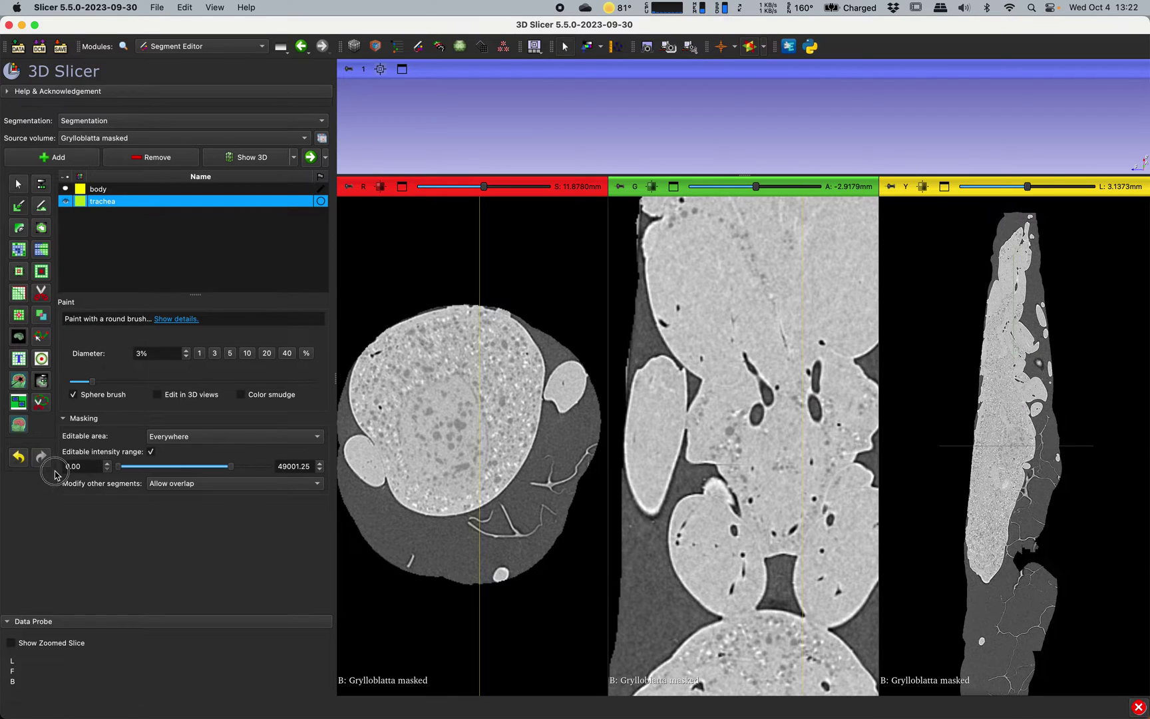
{"action": "double_click", "coordinate": [285, 468]}
{"action": "left_click", "coordinate": [287, 467]}
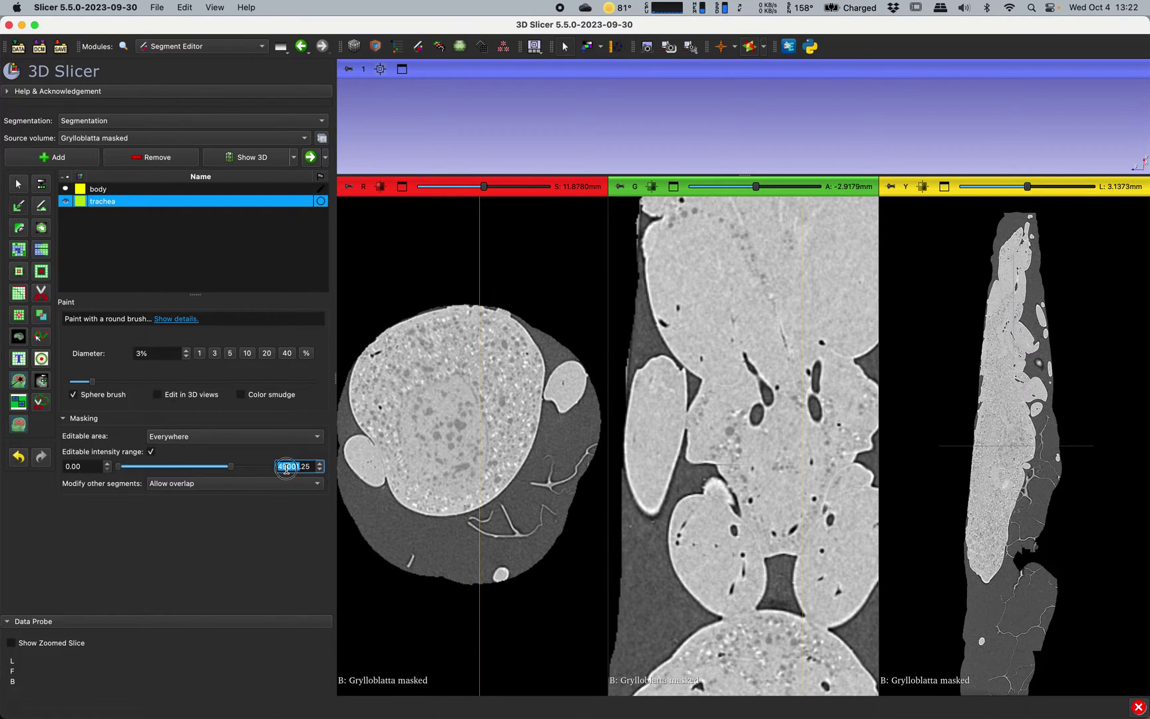
{"action": "type", "text": "23000.00"}
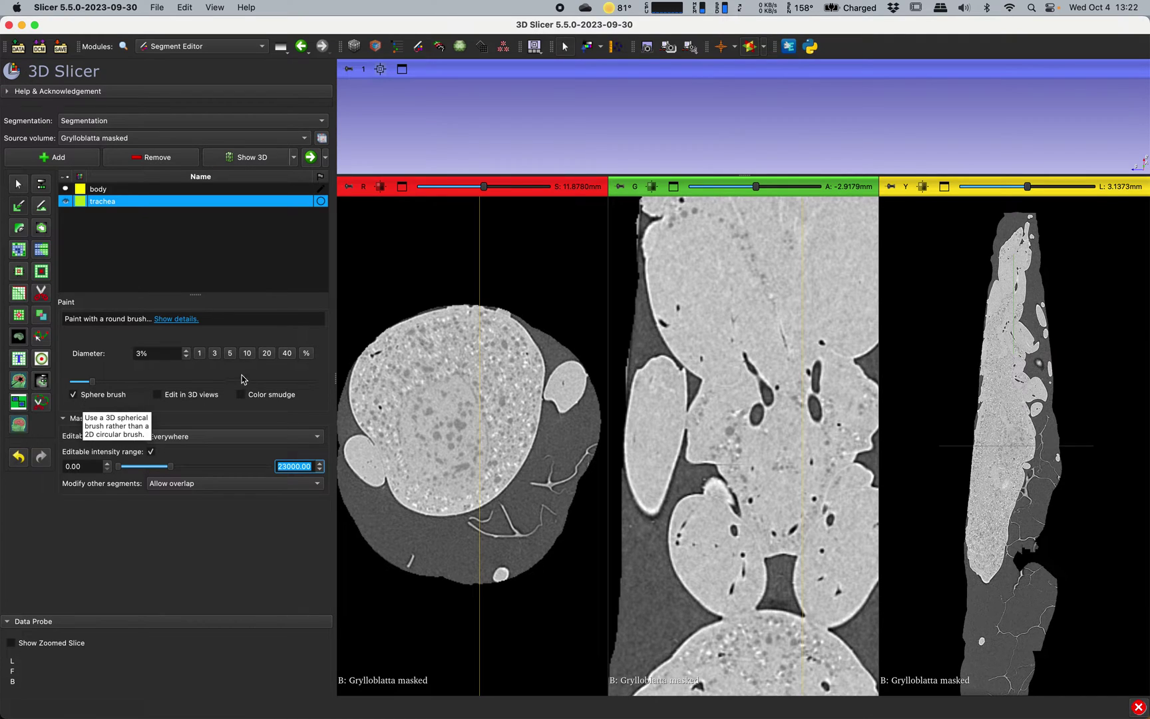
- Set the sphere brush diameter to 5% and paint the large dark tracheal tubes on both sides of the body's midline in the coronal view
{"action": "left_click", "coordinate": [229, 354]}
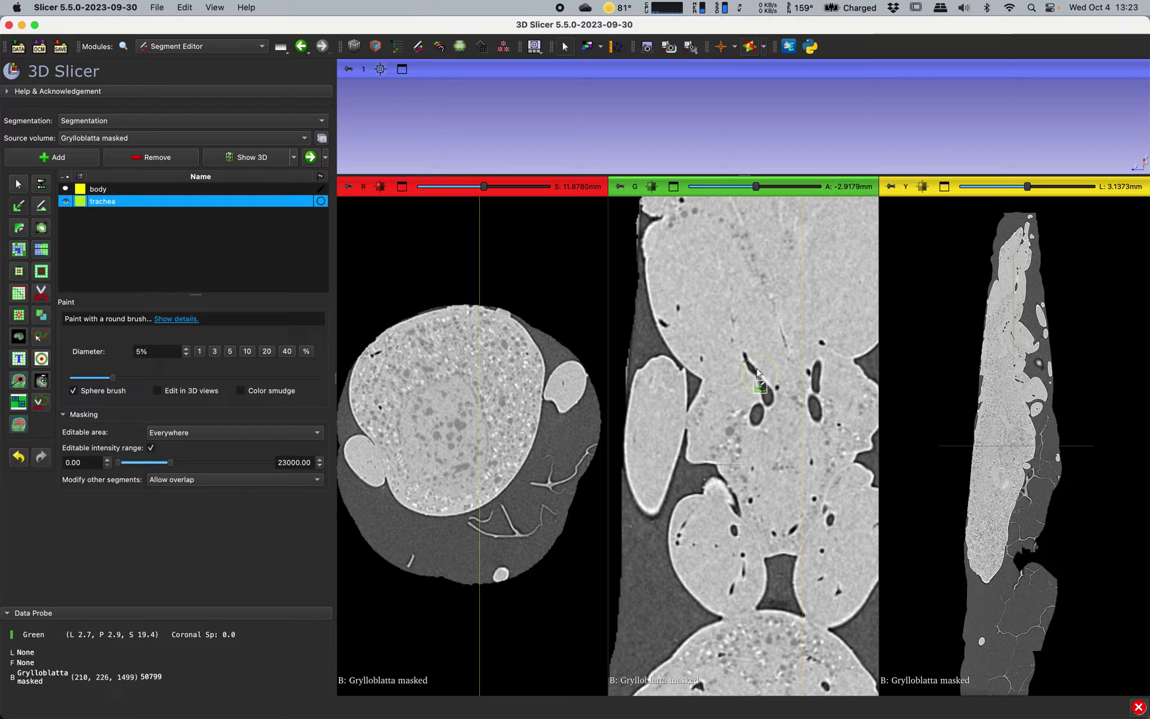
{"action": "mouse_move", "coordinate": [758, 373]}
{"action": "left_mouse_down"}
{"action": "mouse_move", "coordinate": [754, 406]}
{"action": "mouse_move", "coordinate": [803, 403]}
{"action": "mouse_move", "coordinate": [814, 339]}
{"action": "mouse_move", "coordinate": [812, 408]}
{"action": "left_mouse_up"}
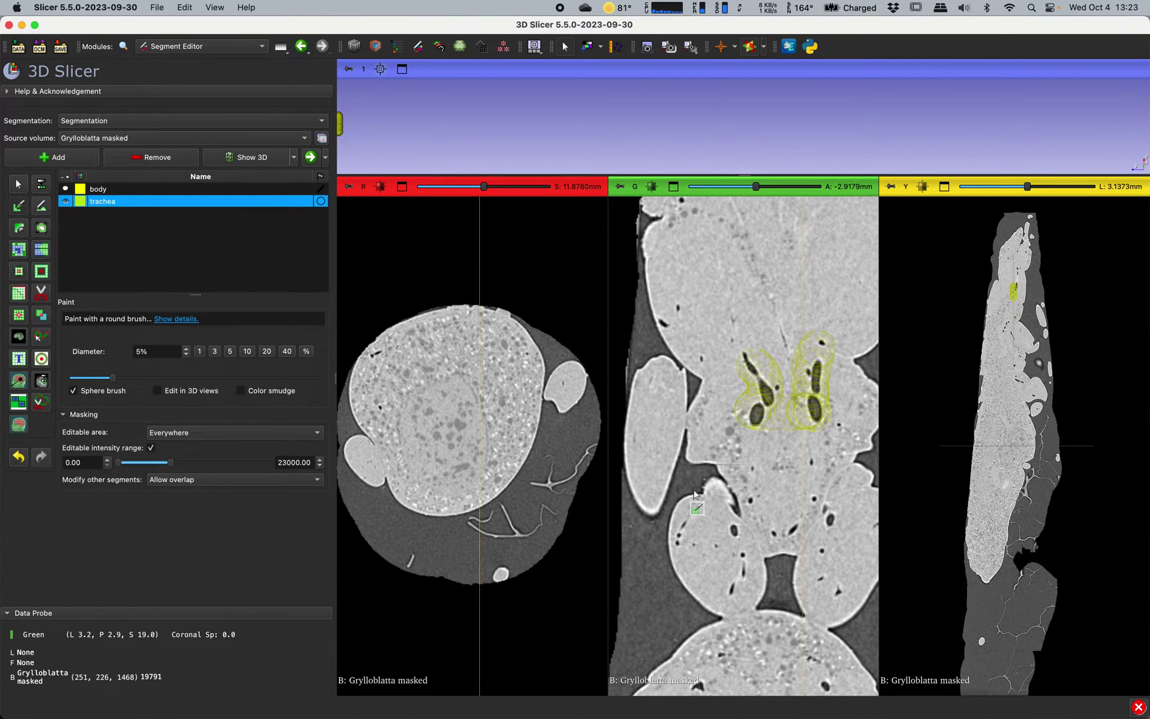
{"action": "middle_click_drag", "start_coordinate": [768, 316], "coordinate": [745, 342]}
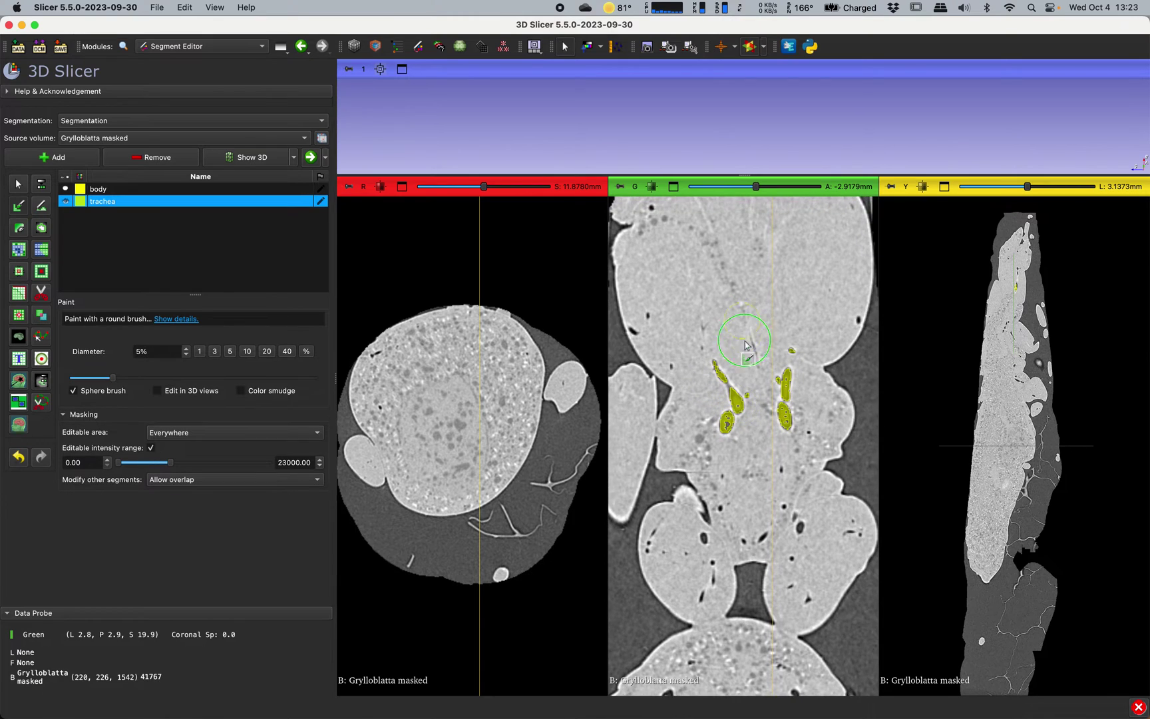
{"action": "right_click_drag", "start_coordinate": [745, 343], "coordinate": [755, 453]}
{"action": "middle_click_drag", "start_coordinate": [756, 452], "coordinate": [730, 462]}
{"action": "scroll", "coordinate": [730, 463], "scroll_direction": "up", "scroll_amount": 6}
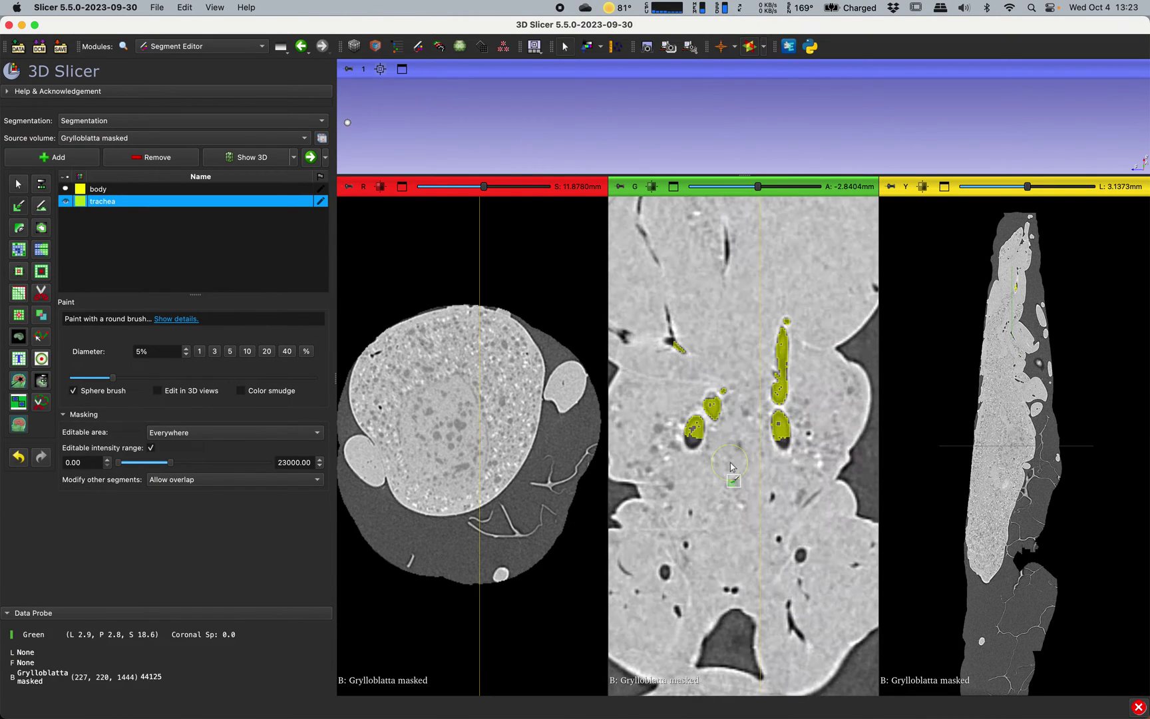
{"action": "mouse_move", "coordinate": [731, 466]}
{"action": "left_mouse_down"}
{"action": "mouse_move", "coordinate": [688, 416]}
{"action": "mouse_move", "coordinate": [784, 440]}
{"action": "left_mouse_up"}
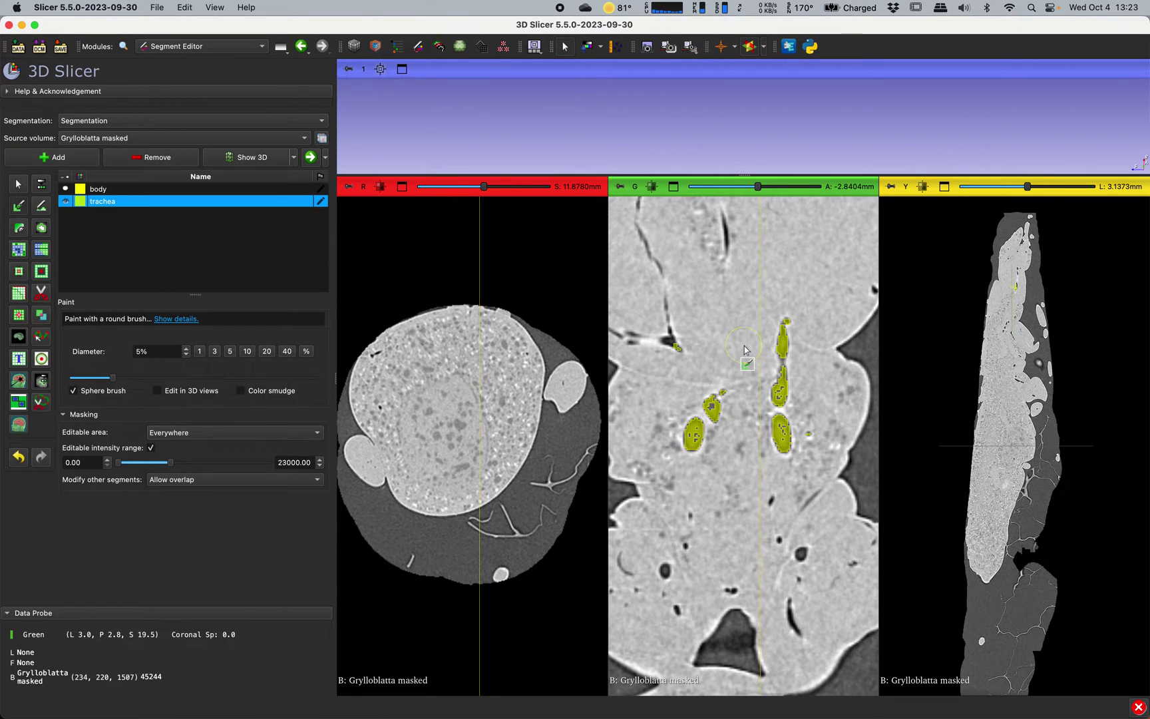
- Paint the thin tracheal branches above the large painted tubes across two coronal slices
{"action": "middle_click_drag", "start_coordinate": [744, 347], "coordinate": [774, 482]}
{"action": "left_click_drag", "start_coordinate": [753, 412], "coordinate": [753, 368]}
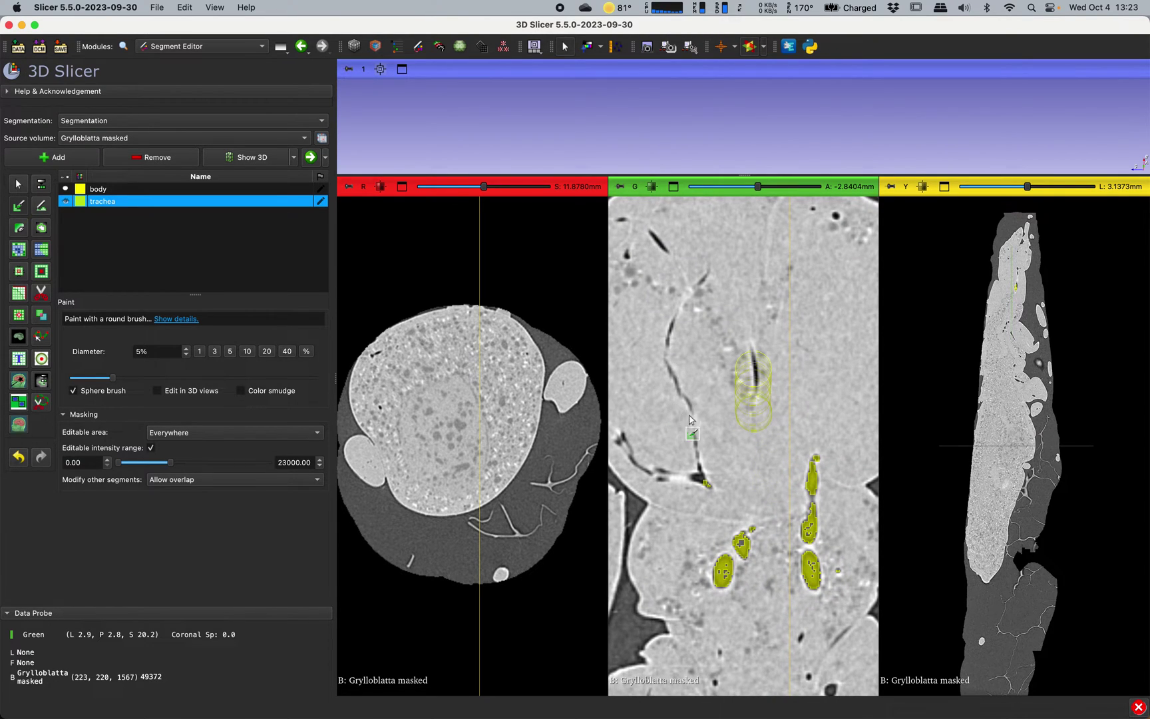
{"action": "mouse_move", "coordinate": [713, 283]}
{"action": "left_mouse_down"}
{"action": "mouse_move", "coordinate": [679, 353]}
{"action": "mouse_move", "coordinate": [704, 474]}
{"action": "left_mouse_up"}
{"action": "middle_click_drag", "start_coordinate": [832, 354], "coordinate": [821, 353]}
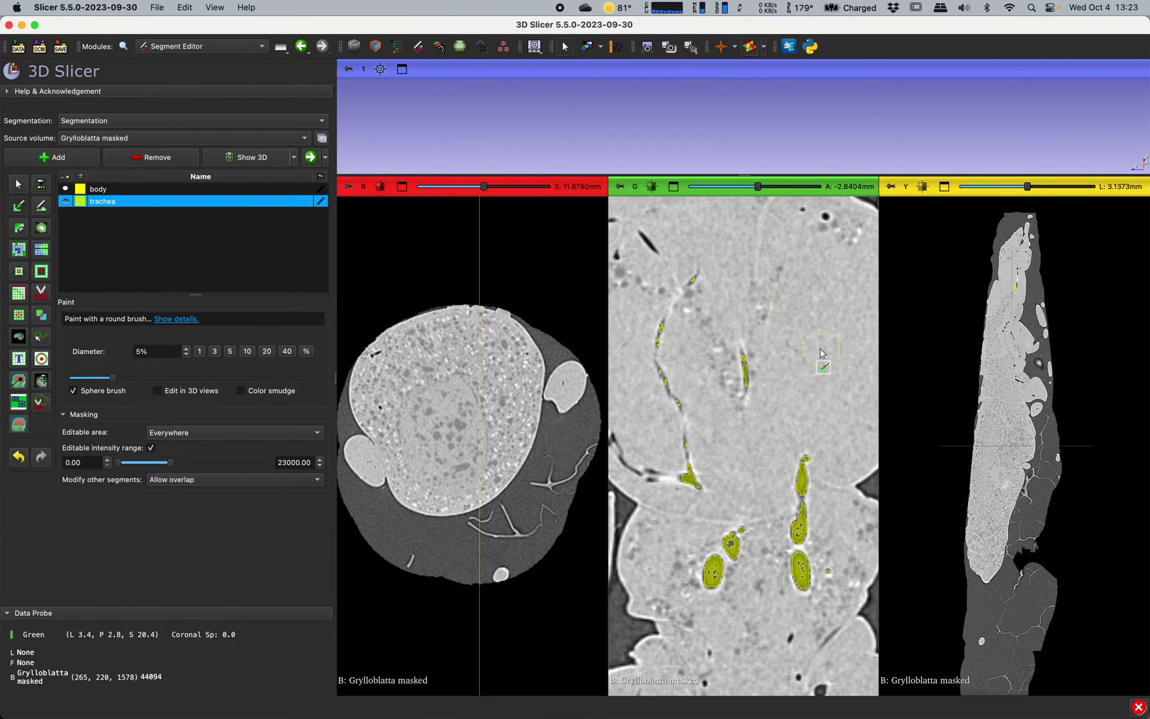
{"action": "scroll", "coordinate": [821, 353], "scroll_direction": "up", "scroll_amount": 3}
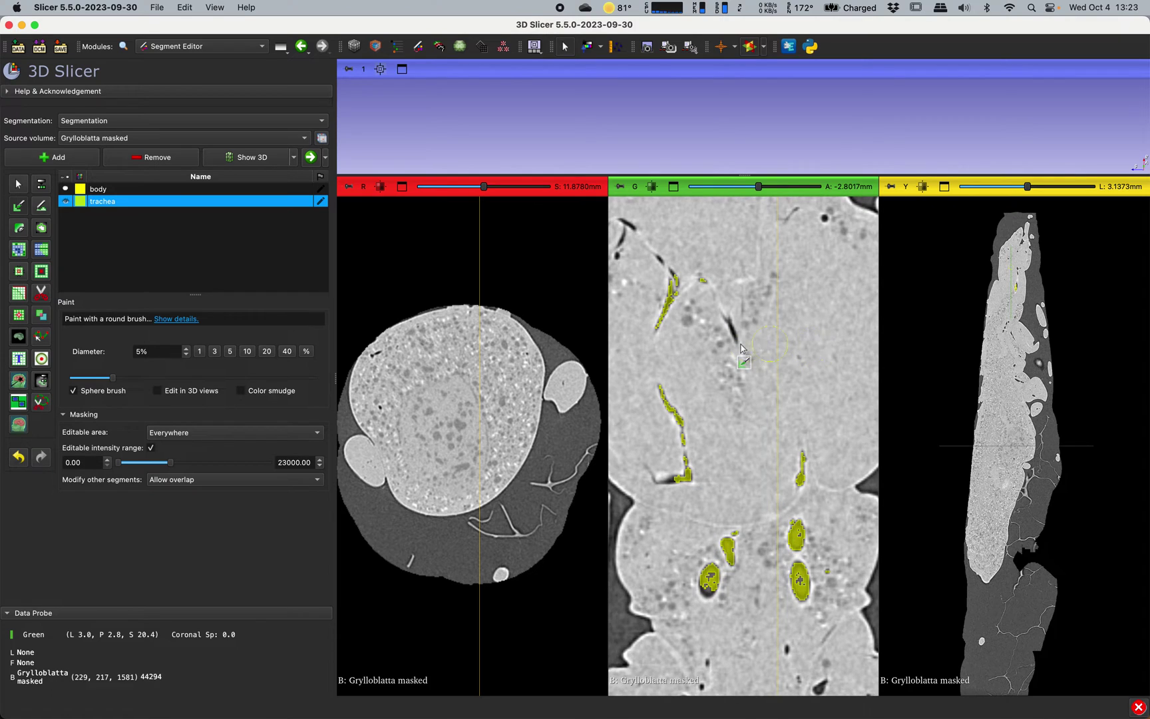
{"action": "mouse_move", "coordinate": [718, 325]}
{"action": "left_mouse_down"}
{"action": "mouse_move", "coordinate": [735, 341]}
{"action": "mouse_move", "coordinate": [776, 334]}
{"action": "left_mouse_up"}
- Centre the slice views on the painted tracheal junction and paint its branches in the axial view
{"action": "right_click_drag", "start_coordinate": [979, 269], "coordinate": [955, 563]}
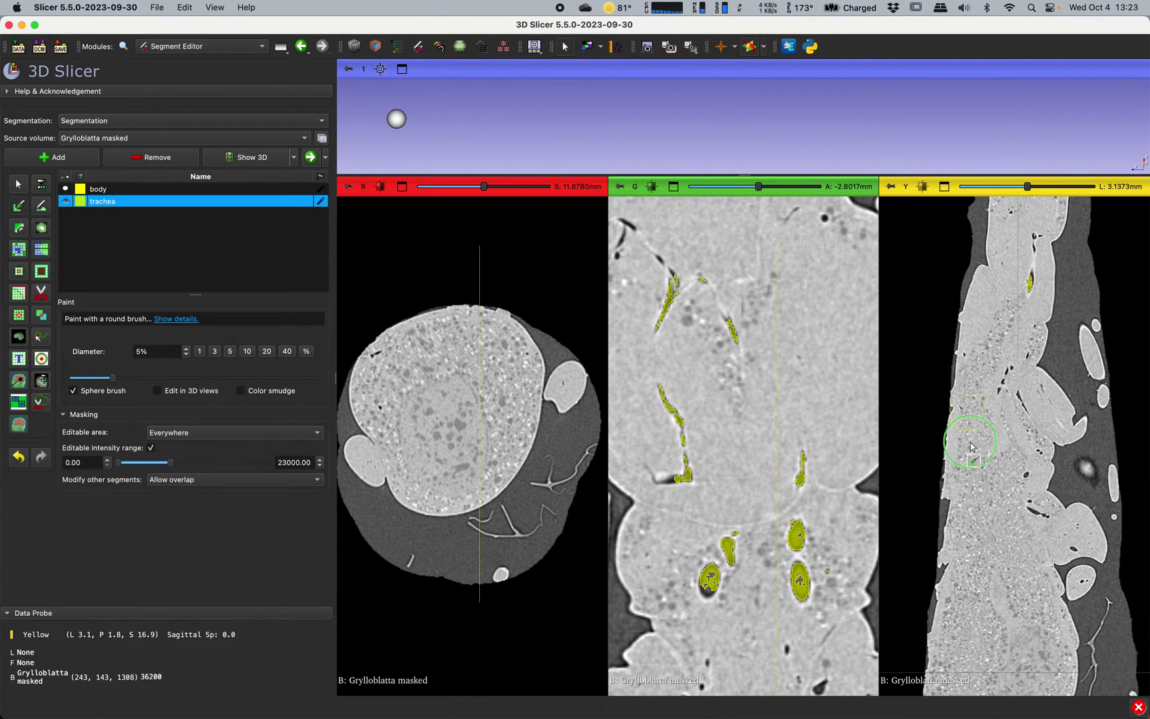
{"action": "right_click_drag", "start_coordinate": [972, 444], "coordinate": [957, 557]}
{"action": "middle_click_drag", "start_coordinate": [688, 478], "coordinate": [767, 515]}
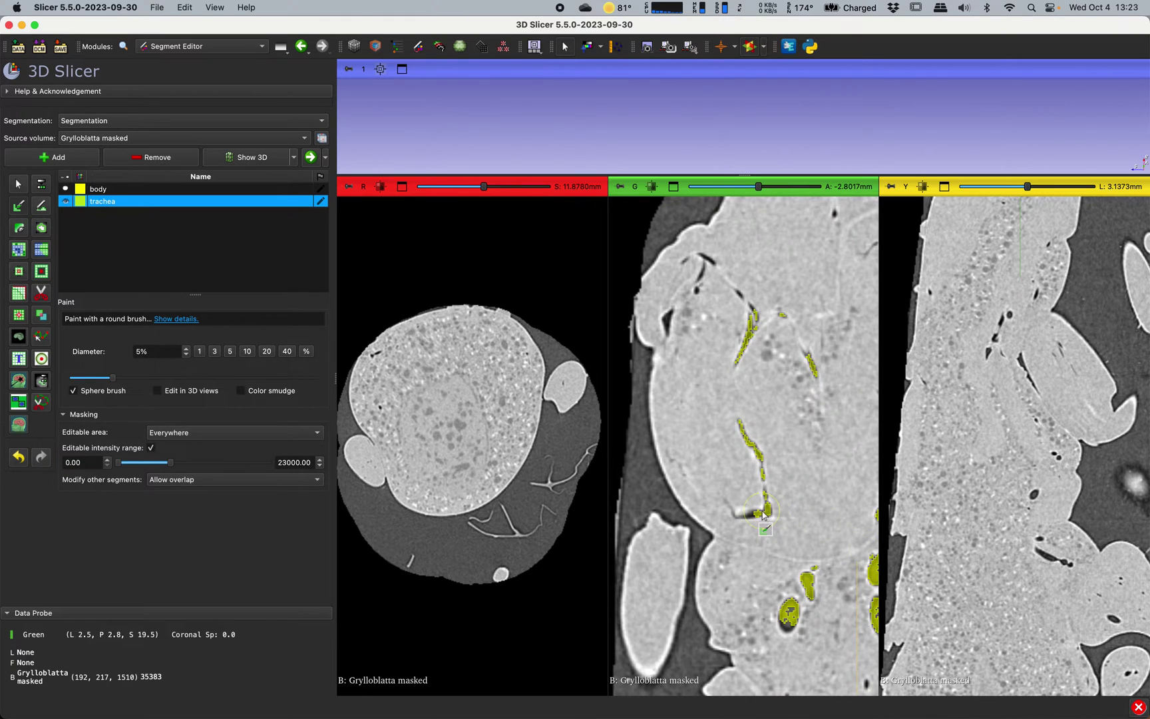
{"action": "key", "text": "shift"}
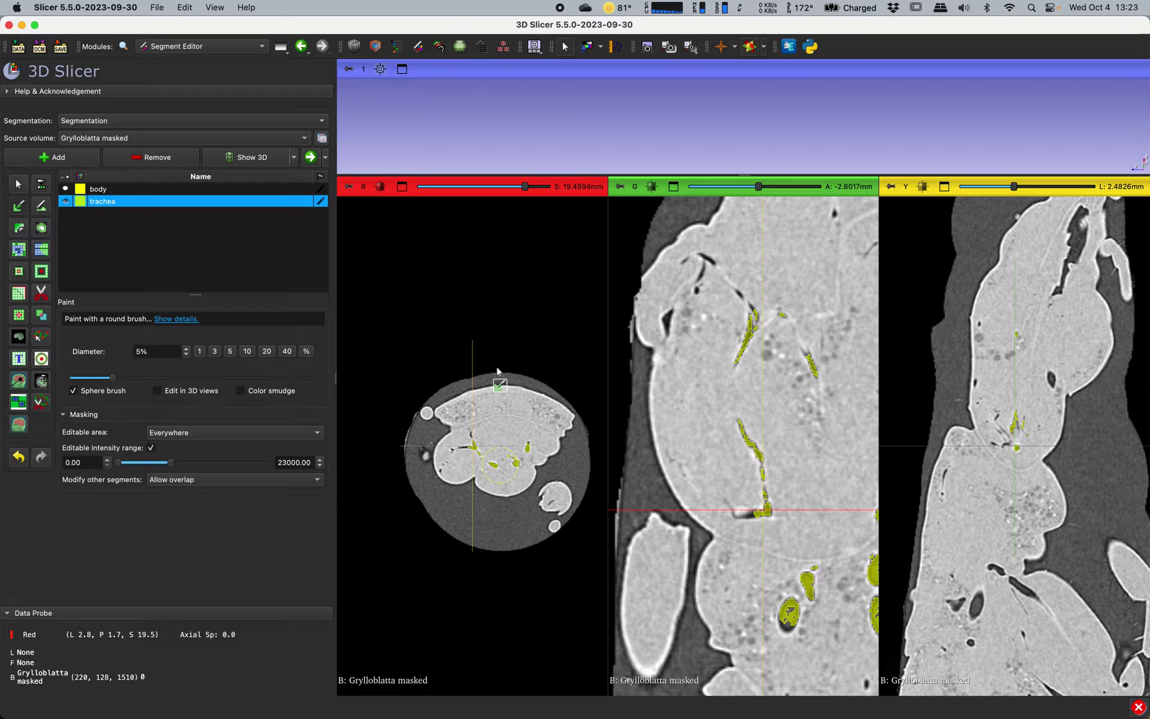
{"action": "right_click_drag", "start_coordinate": [501, 369], "coordinate": [478, 468]}
{"action": "mouse_move", "coordinate": [478, 427]}
{"action": "left_mouse_down"}
{"action": "mouse_move", "coordinate": [424, 465]}
{"action": "mouse_move", "coordinate": [412, 493]}
{"action": "left_mouse_up"}
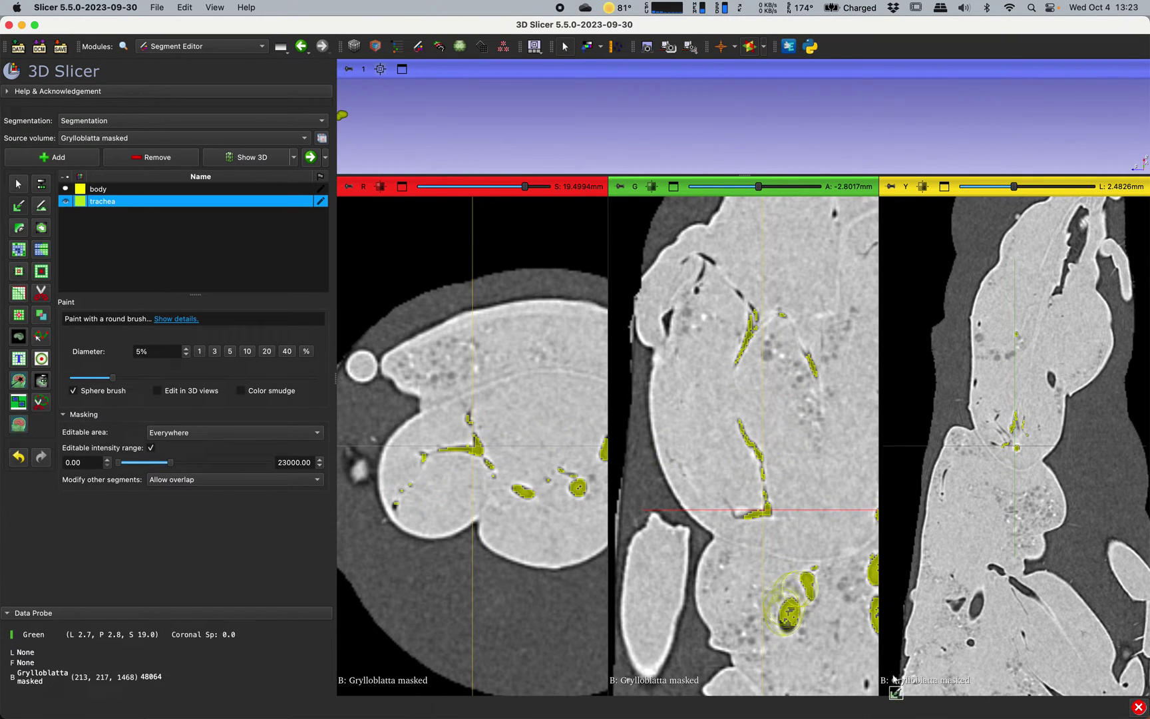
- Raise the upper limit of the editable intensity range to 25000.00 and repaint the two large tracheal tubes in the coronal view
{"action": "right_click_drag", "start_coordinate": [791, 537], "coordinate": [794, 643]}
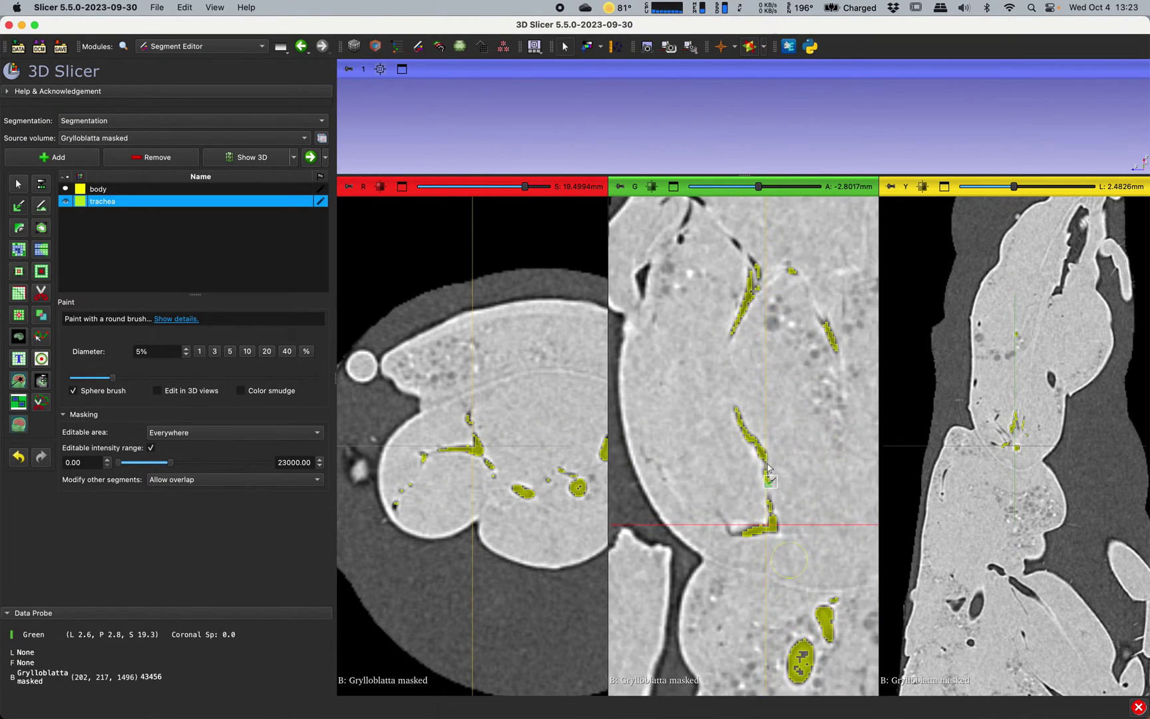
{"action": "middle_click_drag", "start_coordinate": [793, 642], "coordinate": [762, 557]}
{"action": "right_click_drag", "start_coordinate": [762, 558], "coordinate": [731, 576]}
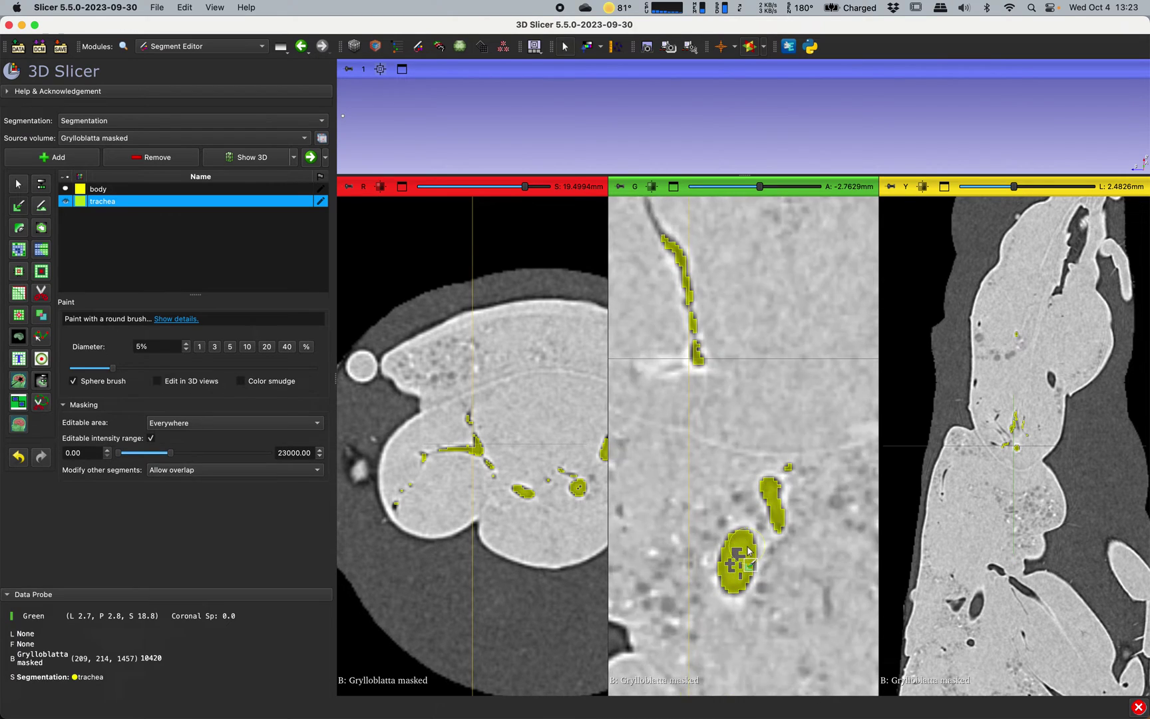
{"action": "scroll", "coordinate": [739, 562], "scroll_direction": "down", "scroll_amount": 4}
{"action": "scroll", "coordinate": [748, 551], "scroll_direction": "down", "scroll_amount": 8}
{"action": "scroll", "coordinate": [747, 551], "scroll_direction": "up", "scroll_amount": 8}
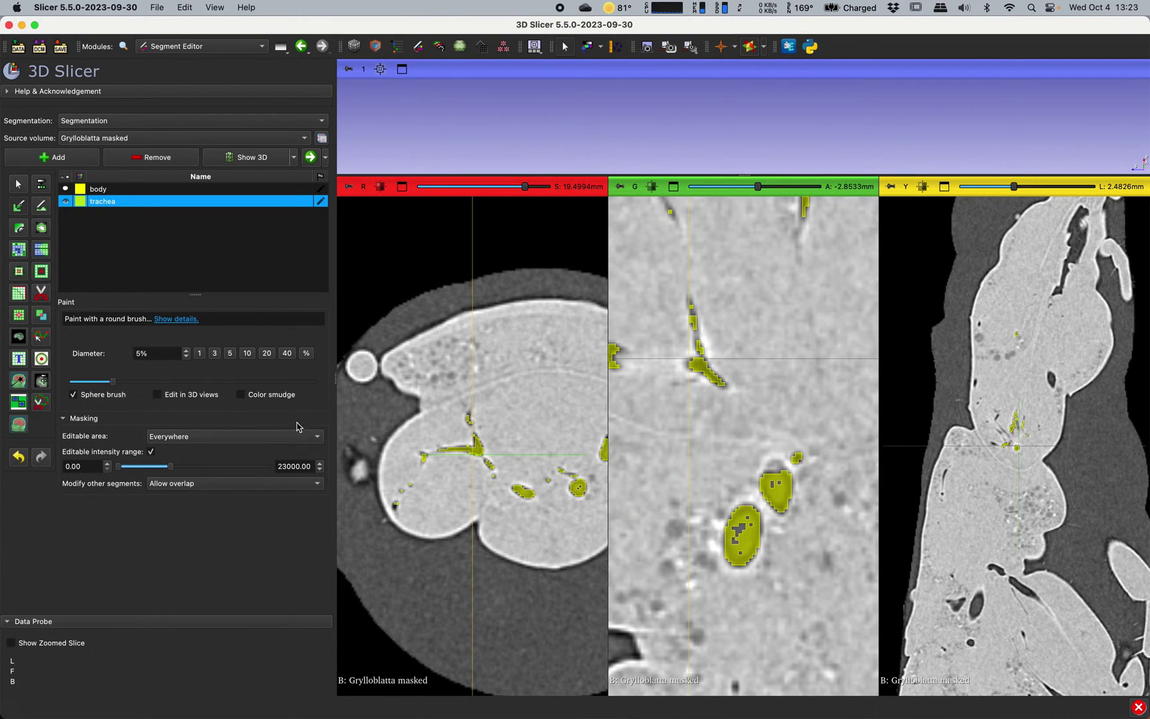
{"action": "left_click", "coordinate": [286, 470]}
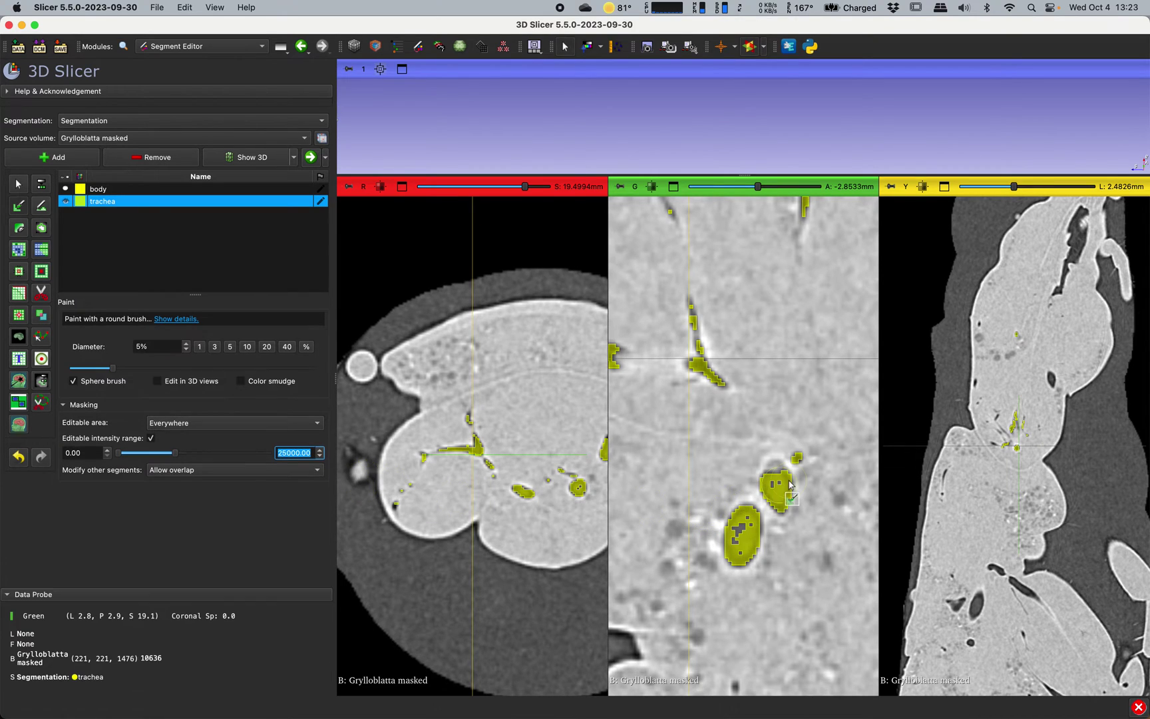
{"action": "left_click_drag", "start_coordinate": [731, 516], "coordinate": [776, 504]}
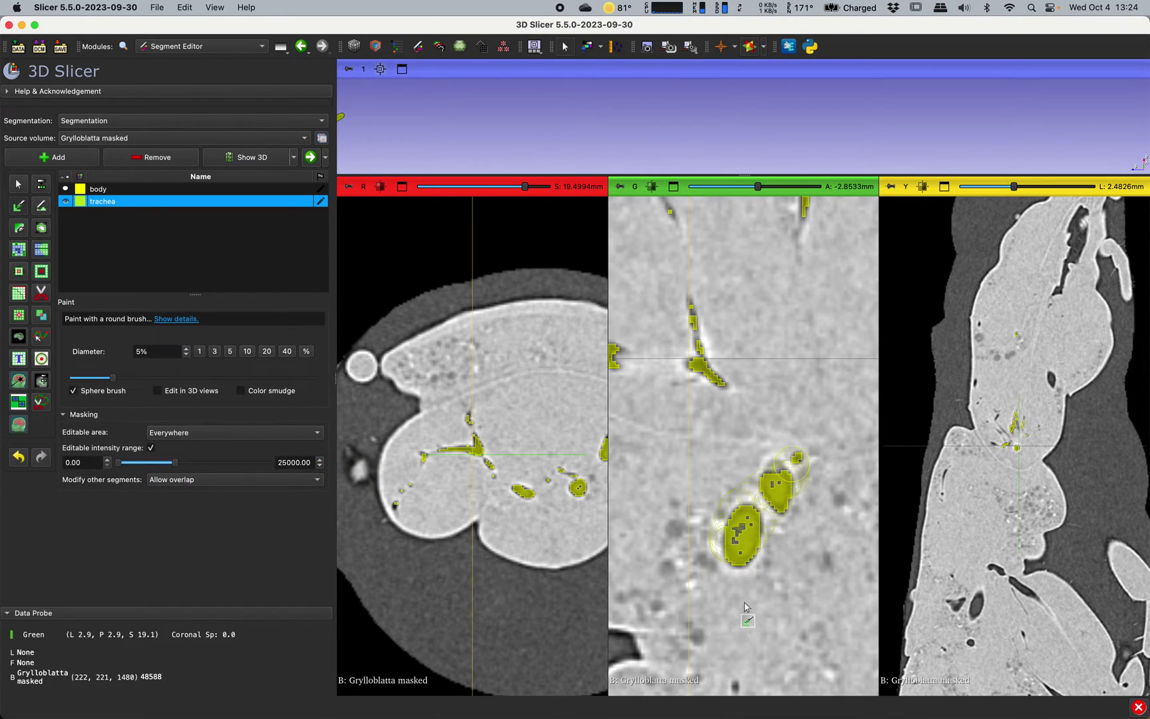
- Centre the slice views on the lower painted tube and paint the tubes around it in the sagittal view and on both sides in the axial view
{"action": "key", "text": "shift"}
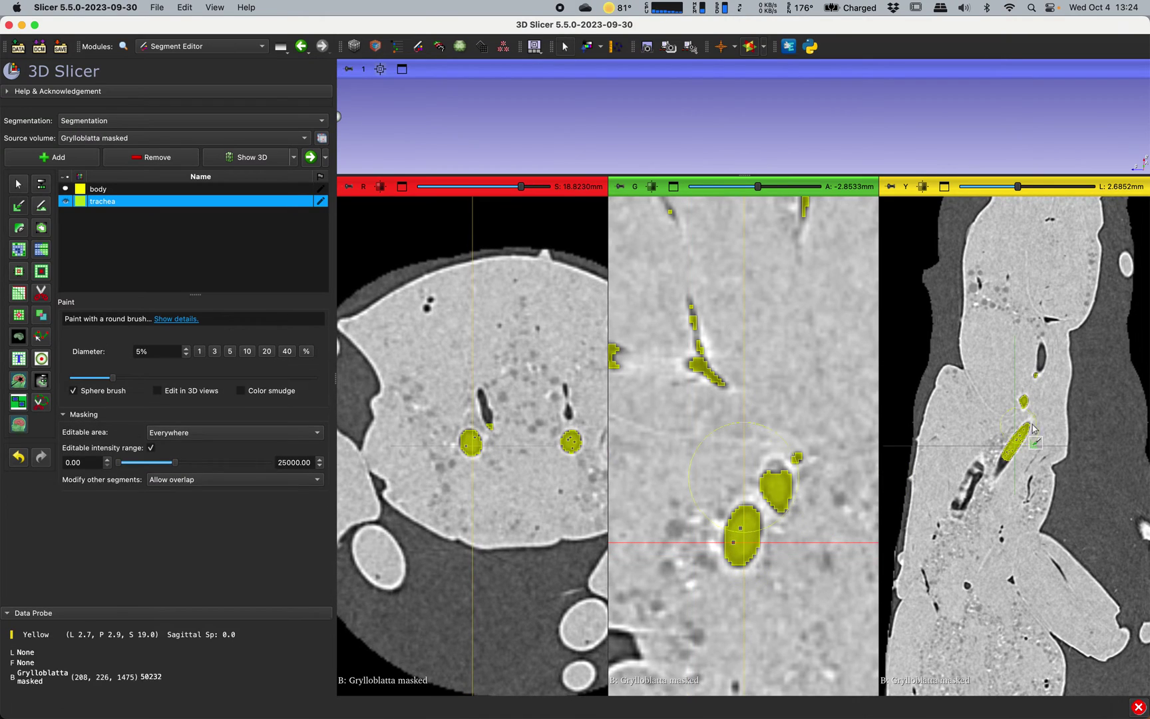
{"action": "left_click_drag", "start_coordinate": [1020, 431], "coordinate": [971, 513]}
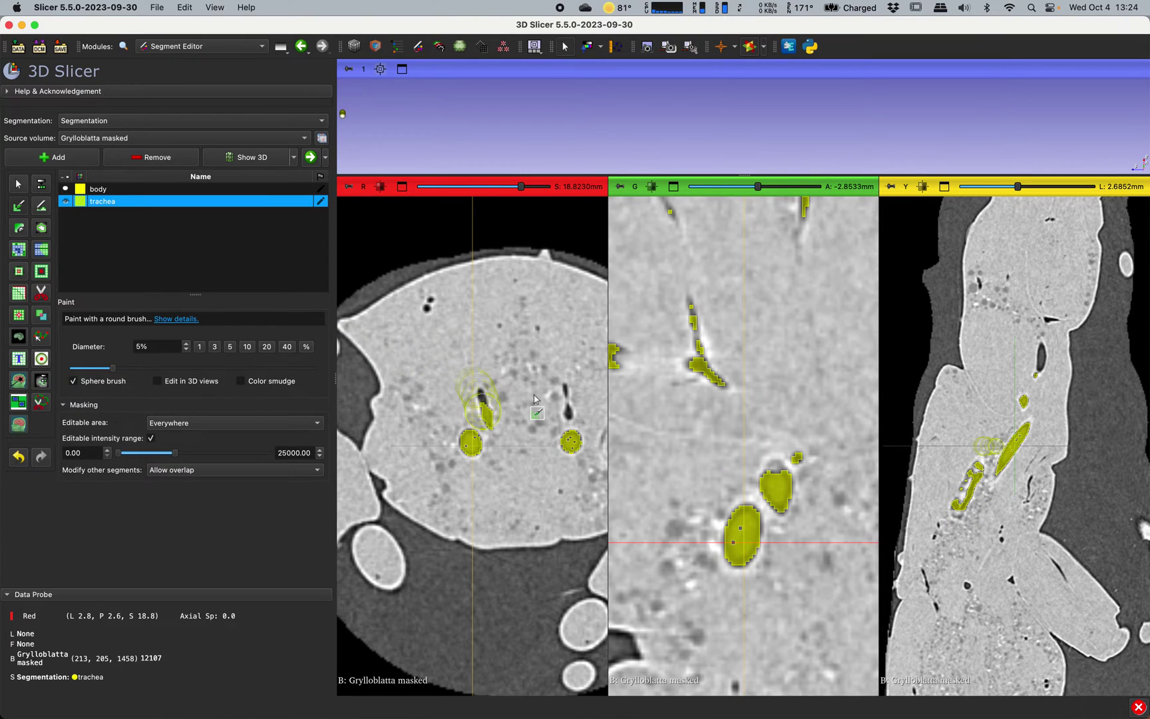
{"action": "left_click_drag", "start_coordinate": [565, 385], "coordinate": [569, 419]}
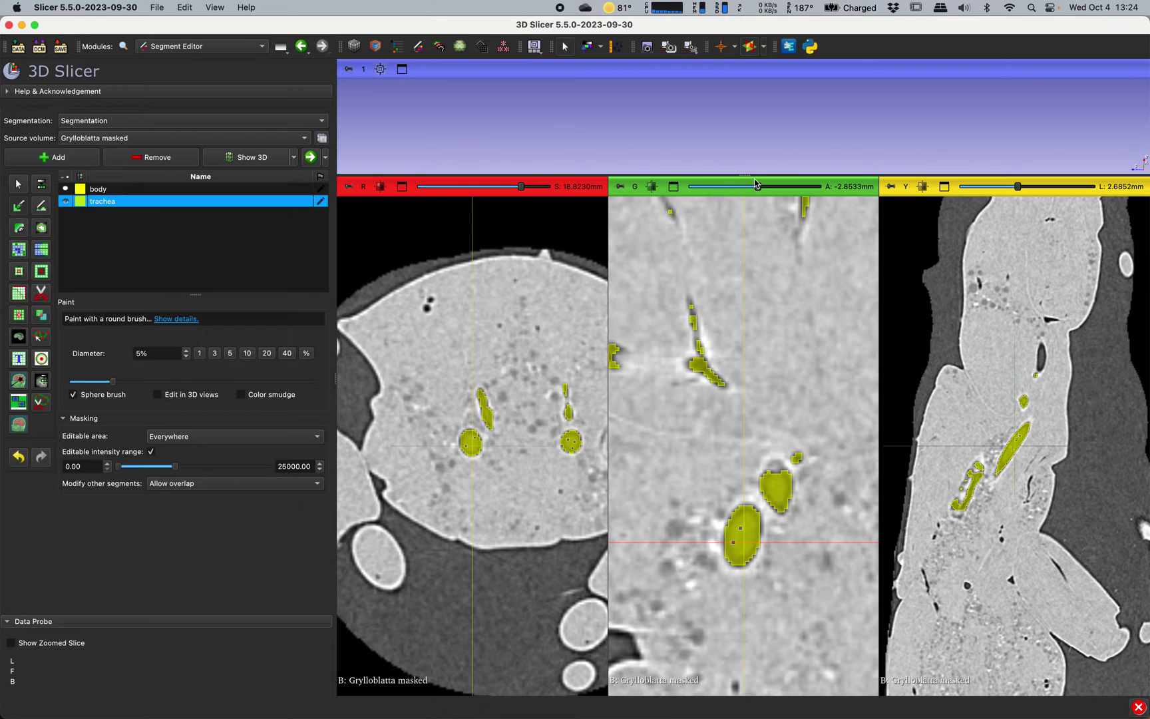
- Enlarge the 3D view, centre it on the trachea segment and examine the painted tubes from several angles
{"action": "left_click_drag", "start_coordinate": [757, 177], "coordinate": [743, 407]}
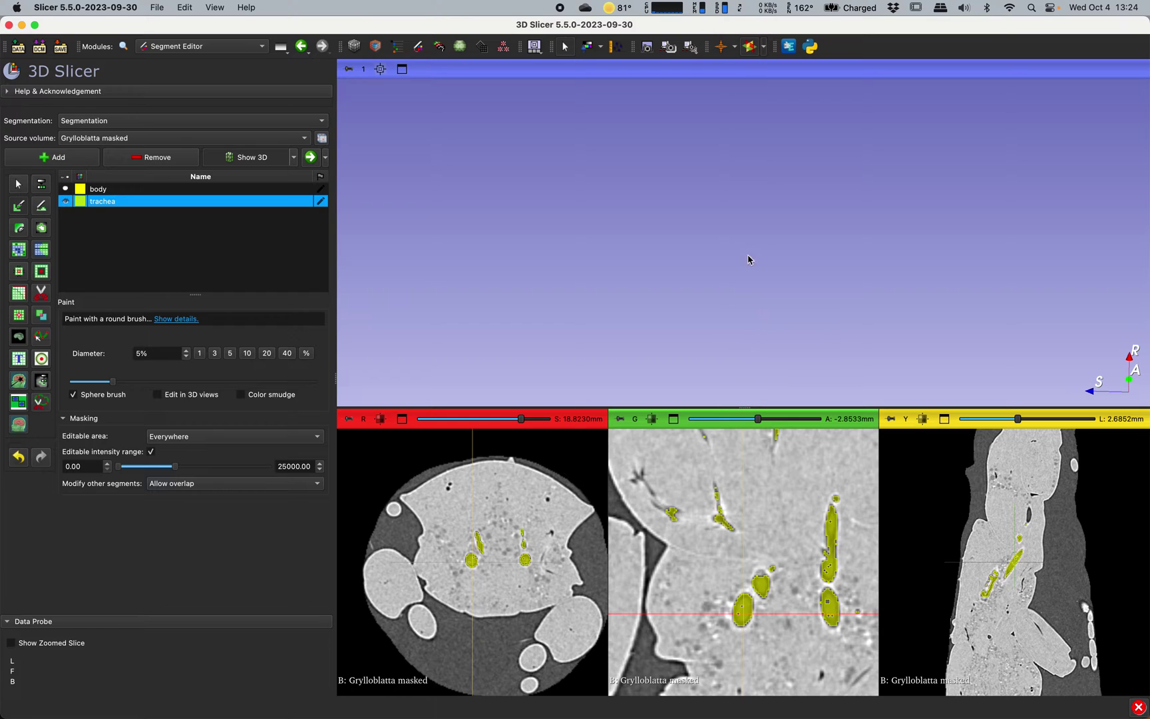
{"action": "left_click", "coordinate": [380, 69]}
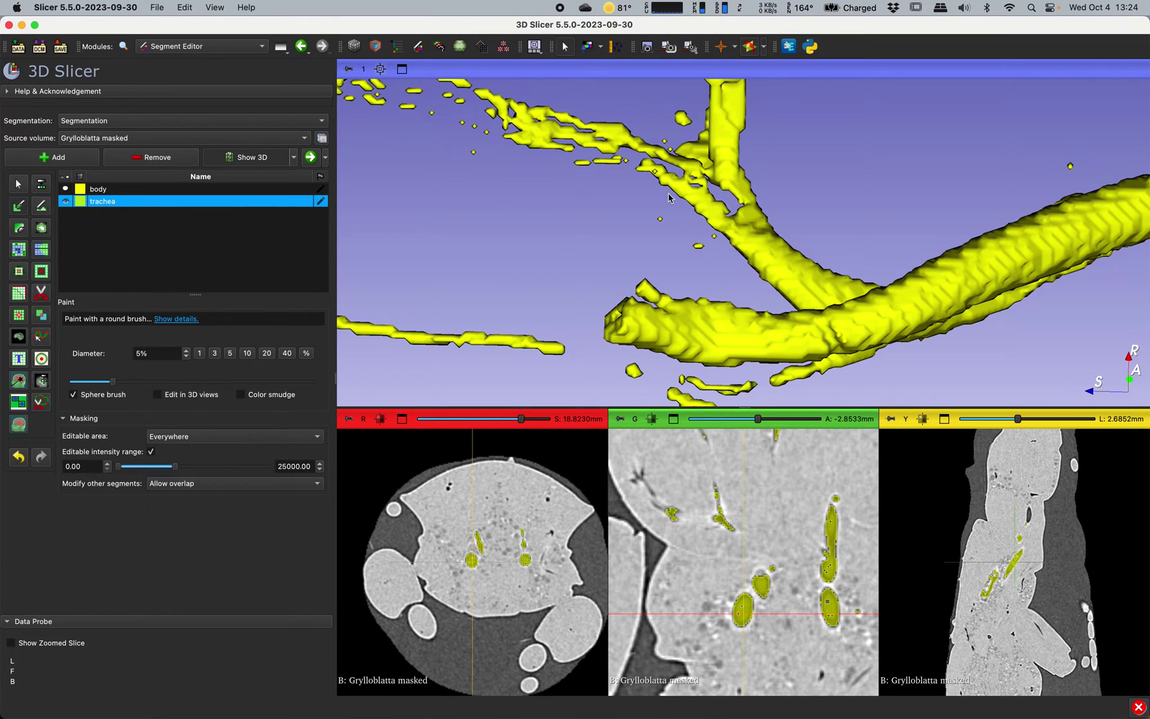
{"action": "right_click_drag", "start_coordinate": [747, 278], "coordinate": [722, 133]}
{"action": "left_click_drag", "start_coordinate": [742, 212], "coordinate": [748, 283]}
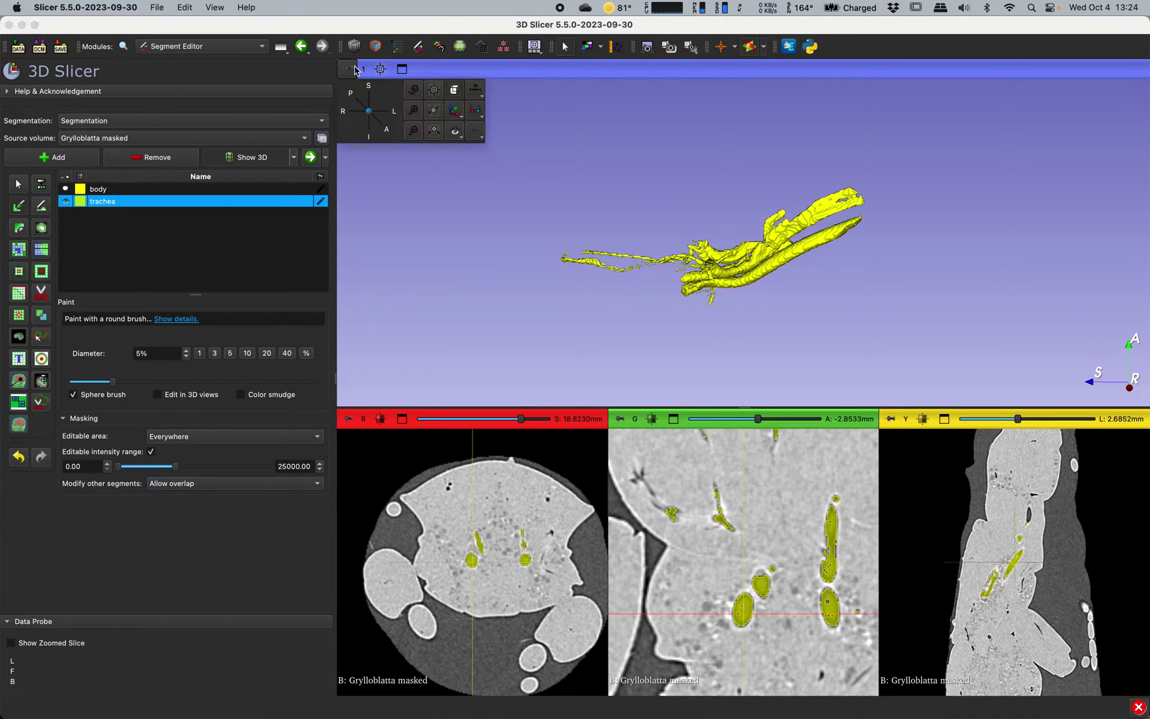
{"action": "left_click", "coordinate": [381, 69]}
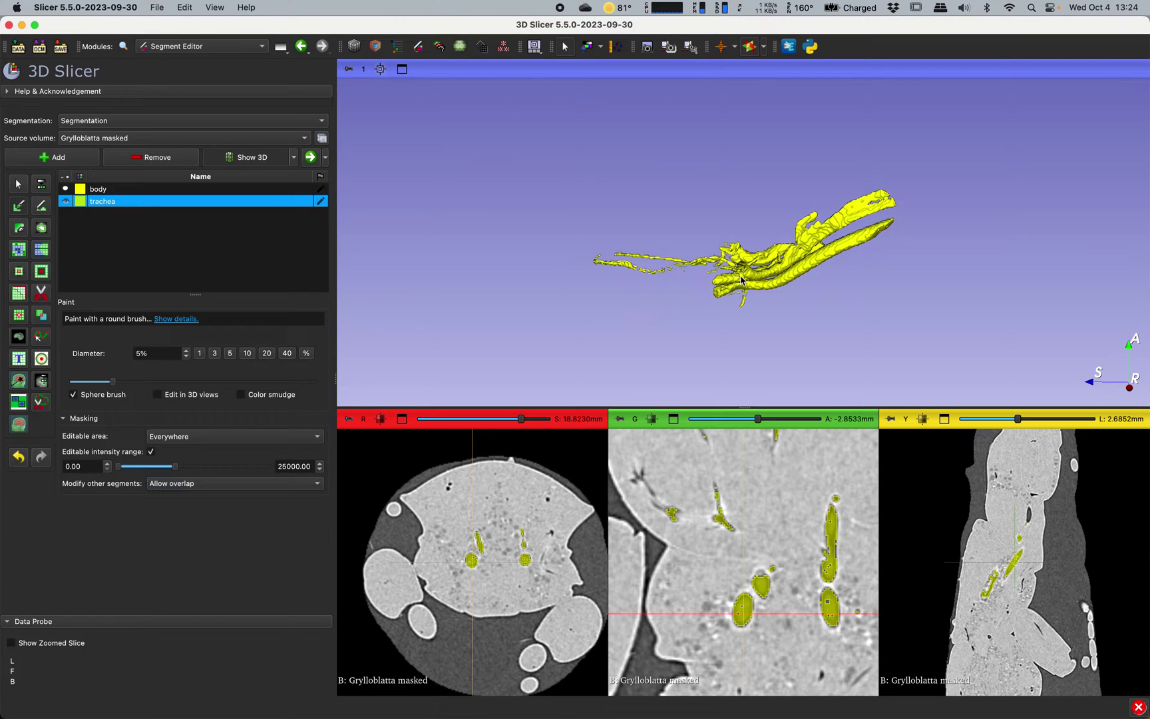
{"action": "left_click_drag", "start_coordinate": [547, 221], "coordinate": [558, 292]}
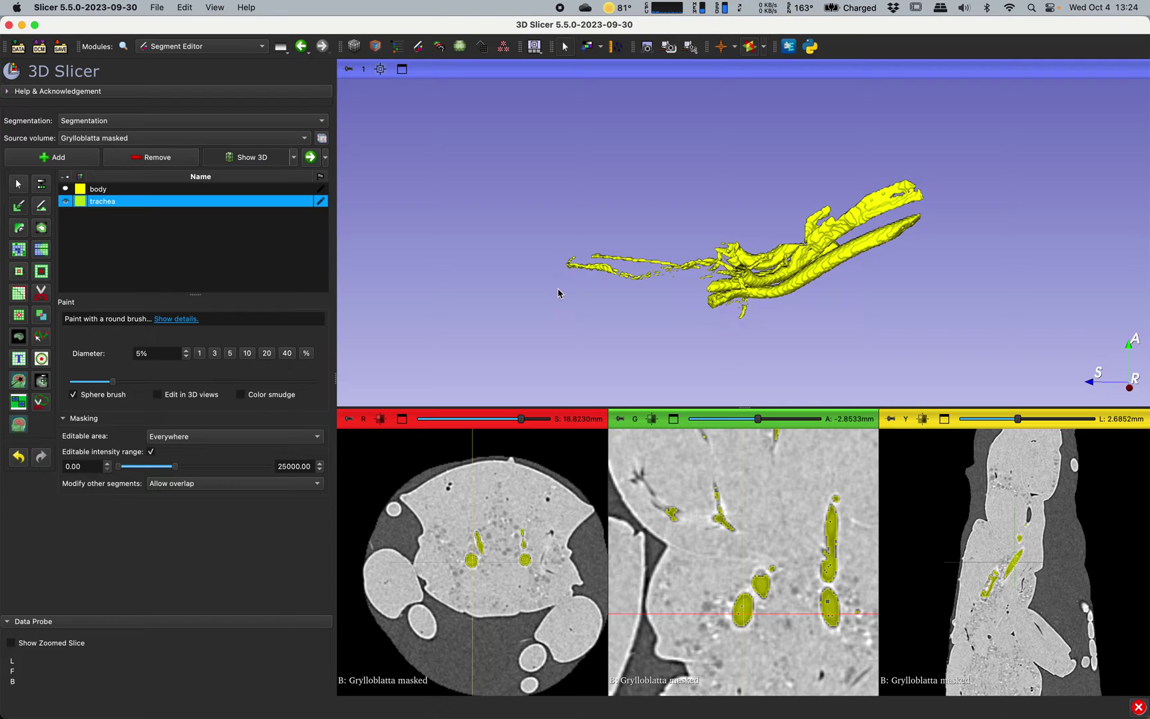
{"action": "left_click_drag", "start_coordinate": [632, 274], "coordinate": [725, 253]}
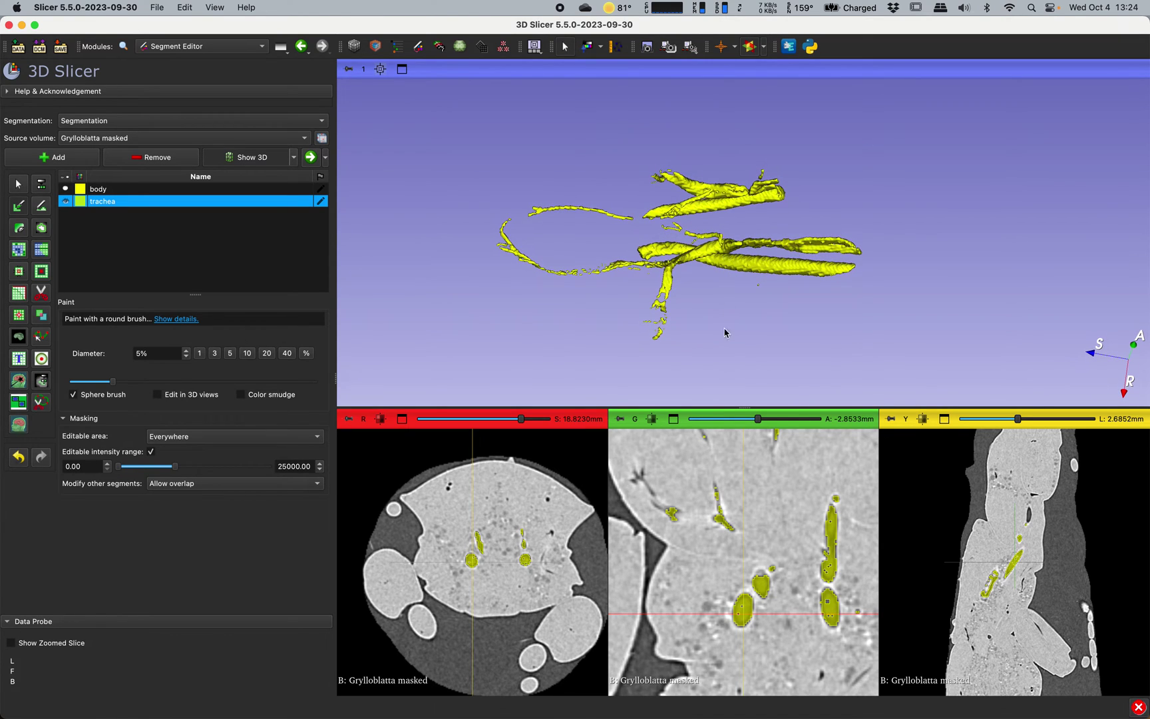
- Set the sphere brush diameter to 10% and paint across the entire head in the coronal view to capture its tracheae
{"action": "right_click_drag", "start_coordinate": [743, 602], "coordinate": [743, 513]}
{"action": "middle_click_drag", "start_coordinate": [742, 512], "coordinate": [714, 591]}
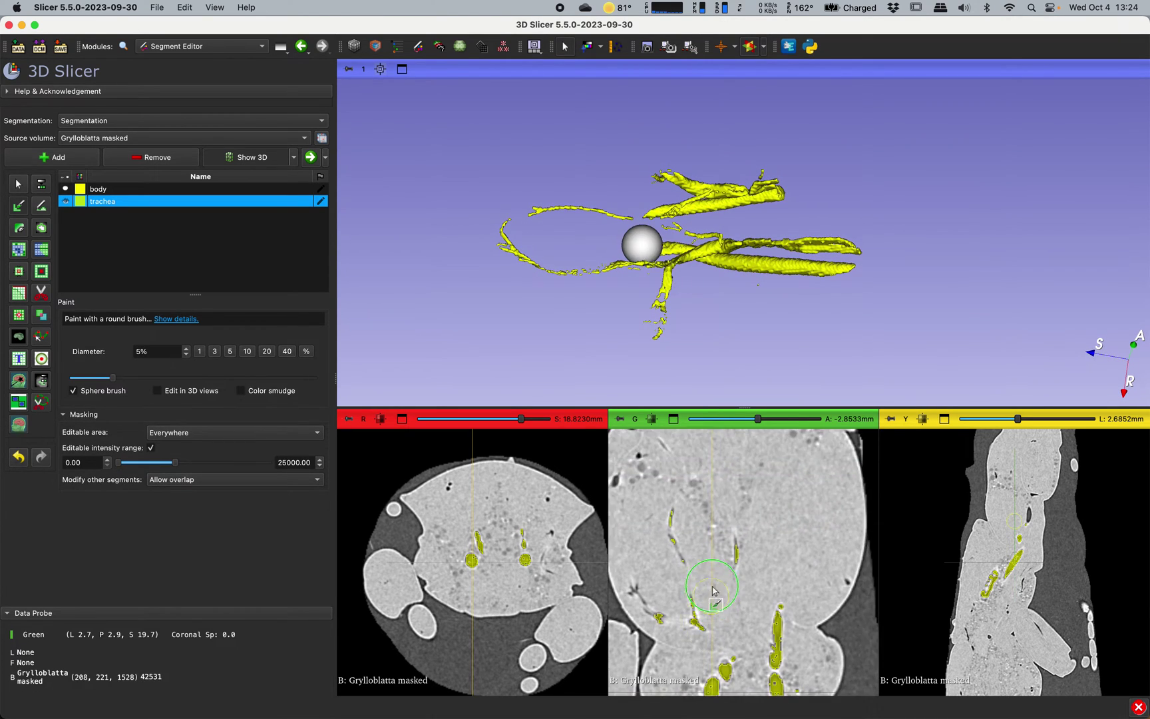
{"action": "right_click_drag", "start_coordinate": [714, 592], "coordinate": [708, 501]}
{"action": "middle_click_drag", "start_coordinate": [708, 500], "coordinate": [710, 553]}
{"action": "scroll", "coordinate": [711, 555], "scroll_direction": "down", "scroll_amount": 4, "text": "ctrl"}
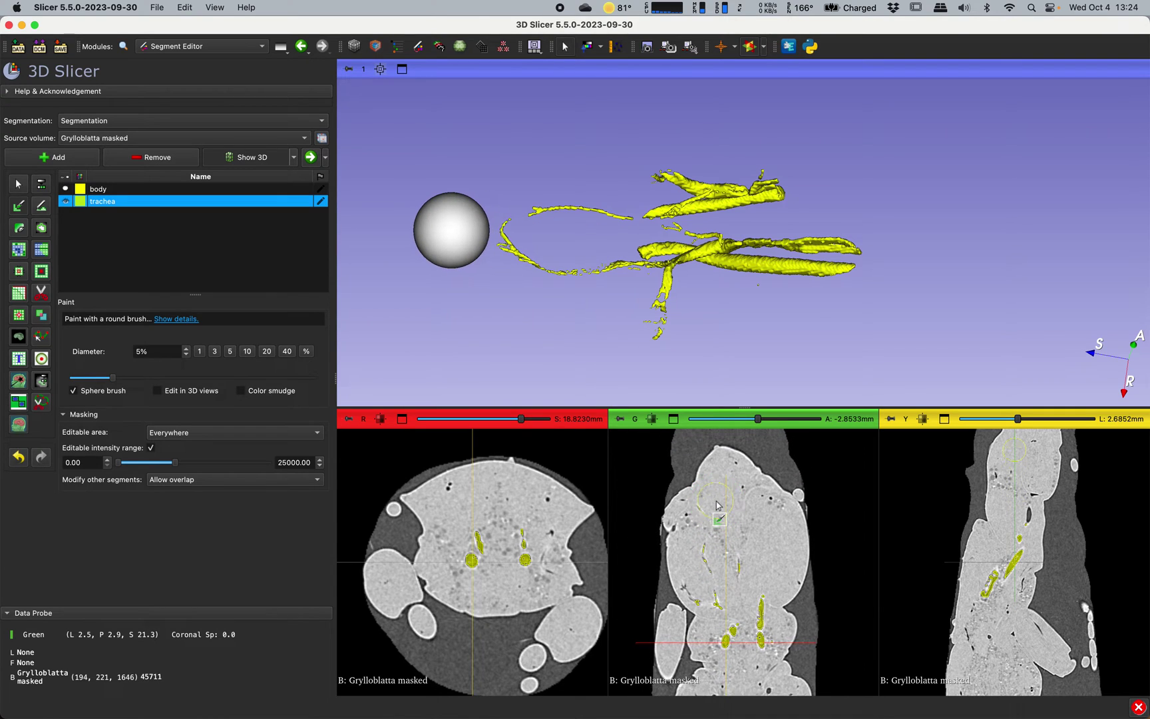
{"action": "left_click", "coordinate": [252, 354]}
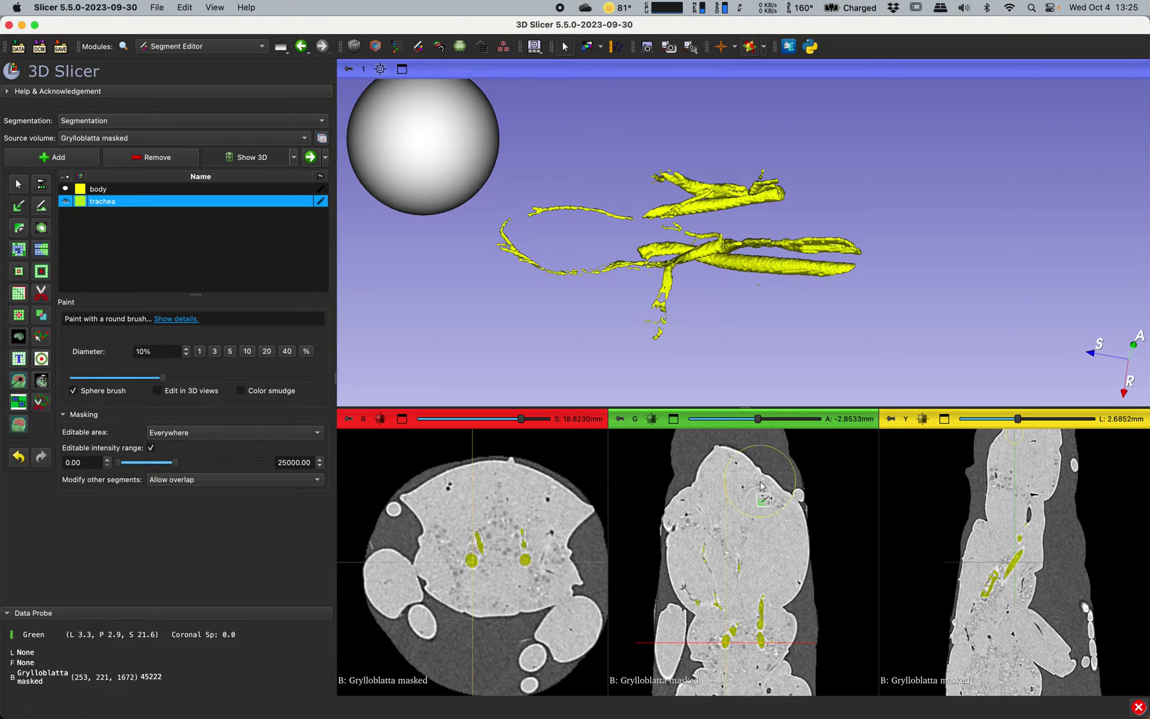
{"action": "right_click_drag", "start_coordinate": [761, 514], "coordinate": [753, 464]}
{"action": "right_click_drag", "start_coordinate": [478, 574], "coordinate": [503, 496]}
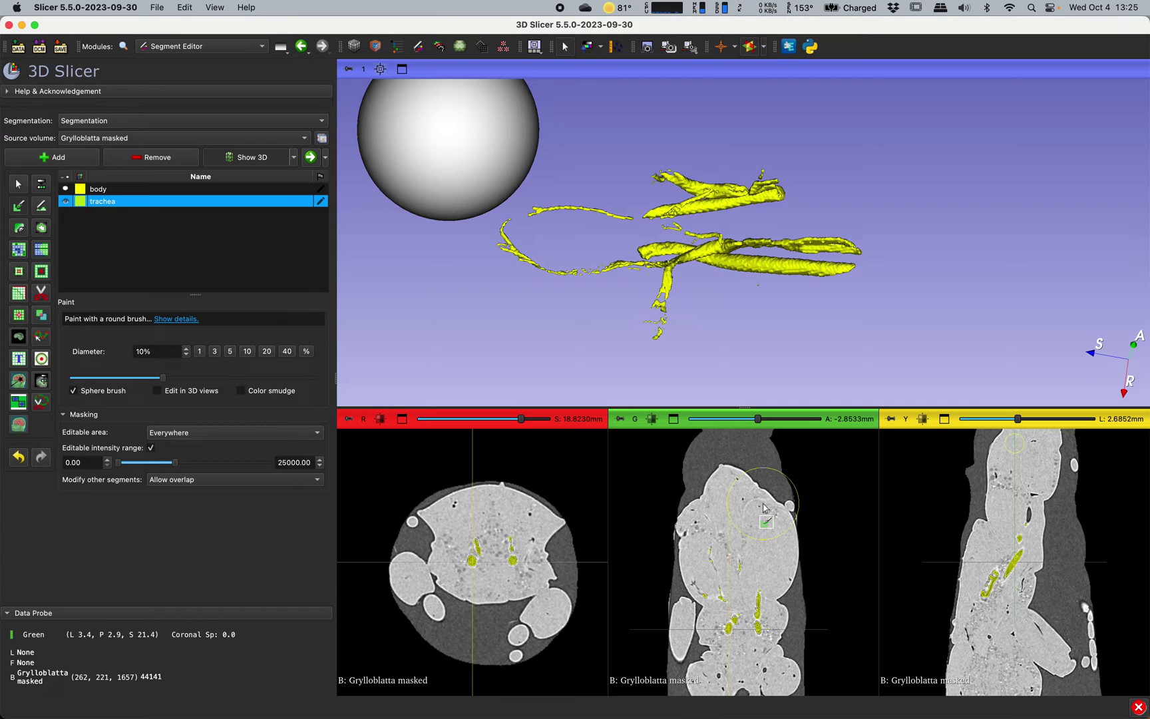
{"action": "mouse_move", "coordinate": [765, 508]}
{"action": "left_mouse_down"}
{"action": "mouse_move", "coordinate": [696, 509]}
{"action": "mouse_move", "coordinate": [765, 525]}
{"action": "mouse_move", "coordinate": [691, 530]}
{"action": "mouse_move", "coordinate": [753, 542]}
{"action": "mouse_move", "coordinate": [769, 559]}
{"action": "mouse_move", "coordinate": [704, 555]}
{"action": "left_mouse_up"}
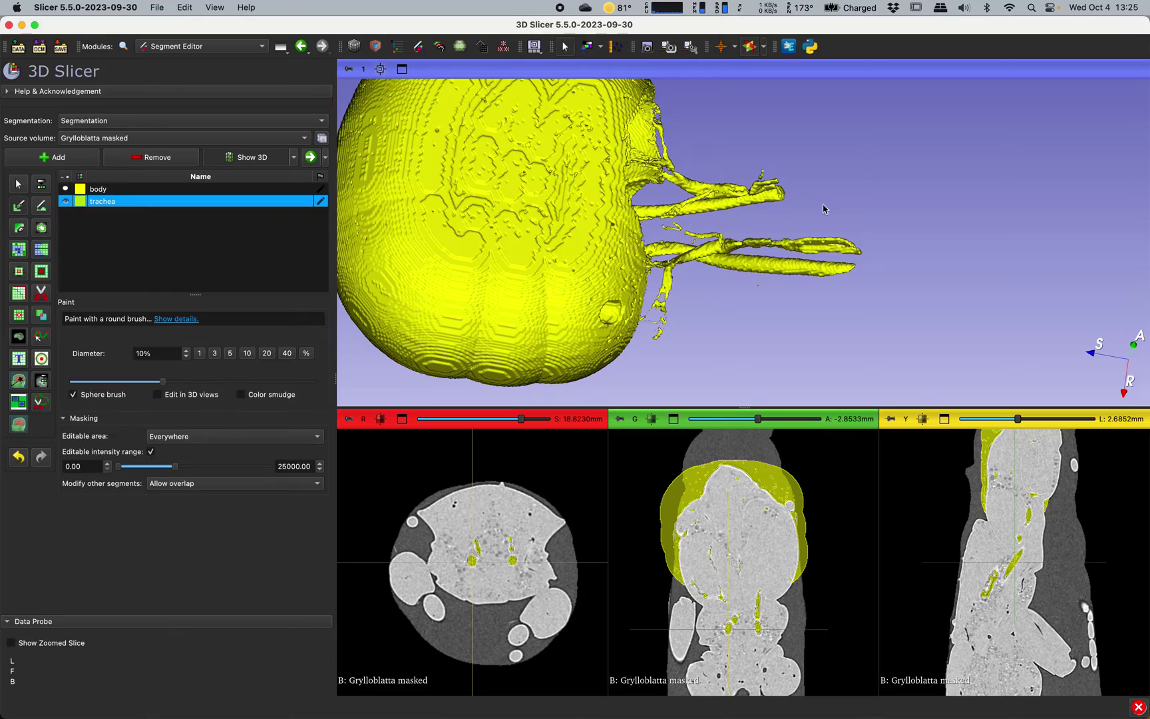
- Remove the shell of surrounding air from the trachea segment using the Islands effect's Remove selected island option
{"action": "left_click_drag", "start_coordinate": [858, 219], "coordinate": [677, 193]}
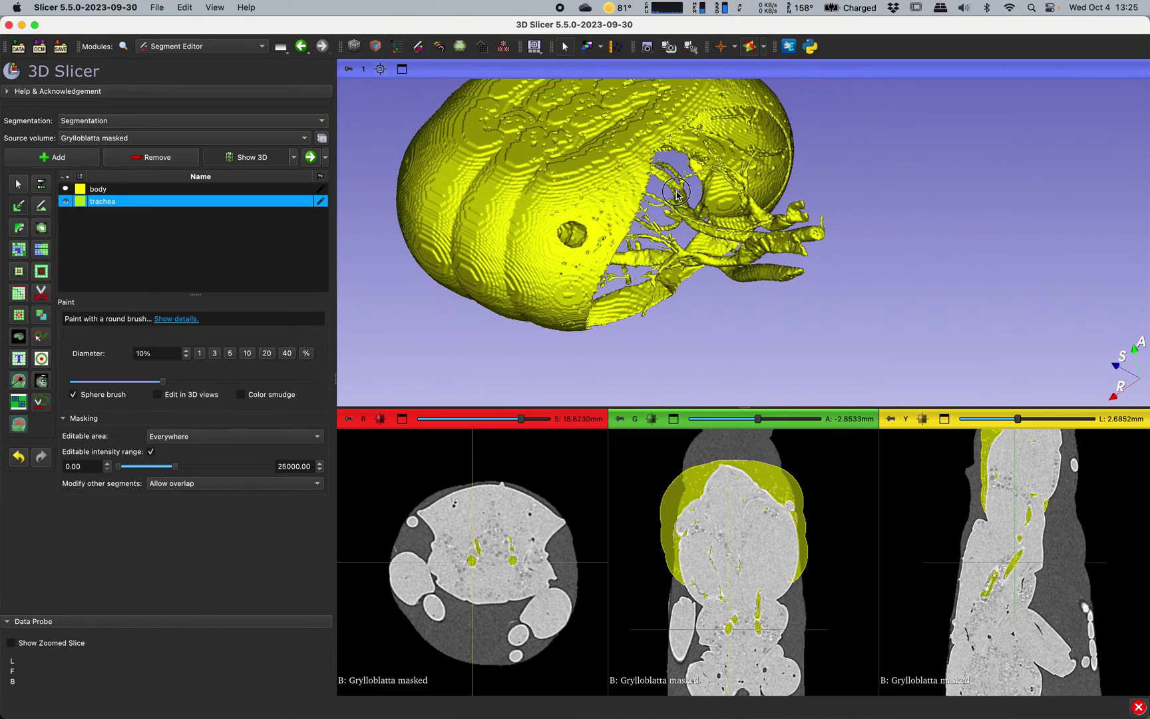
{"action": "right_click_drag", "start_coordinate": [827, 461], "coordinate": [825, 492]}
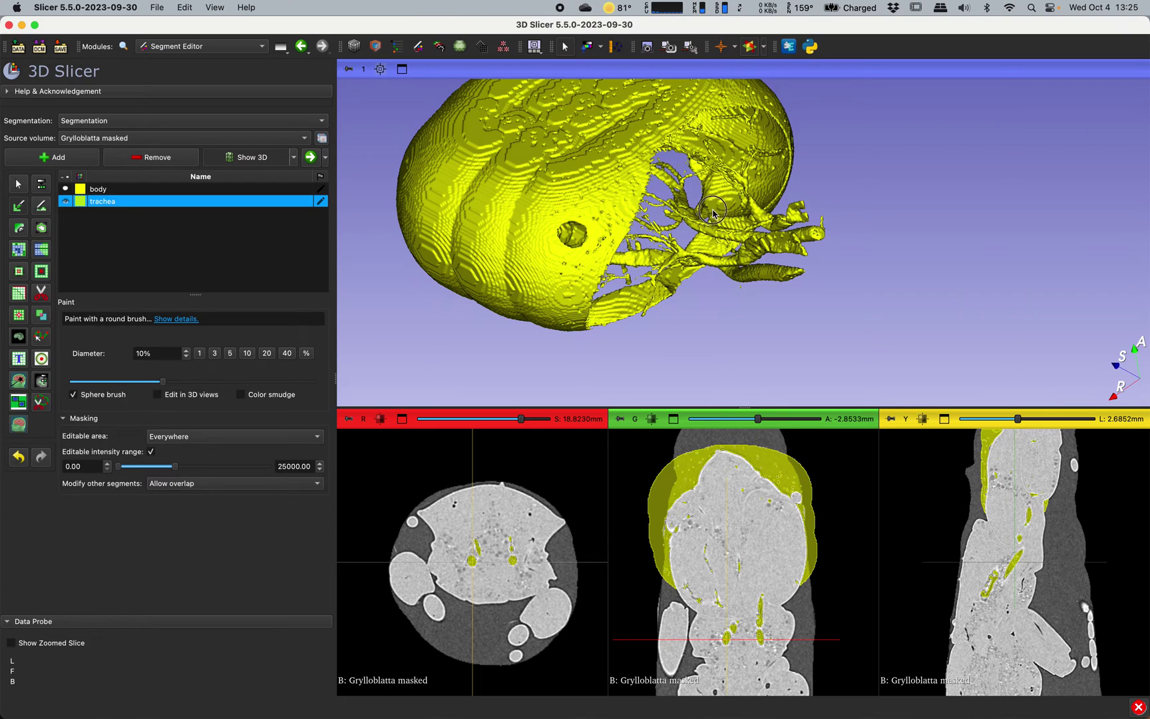
{"action": "left_click_drag", "start_coordinate": [713, 210], "coordinate": [647, 182]}
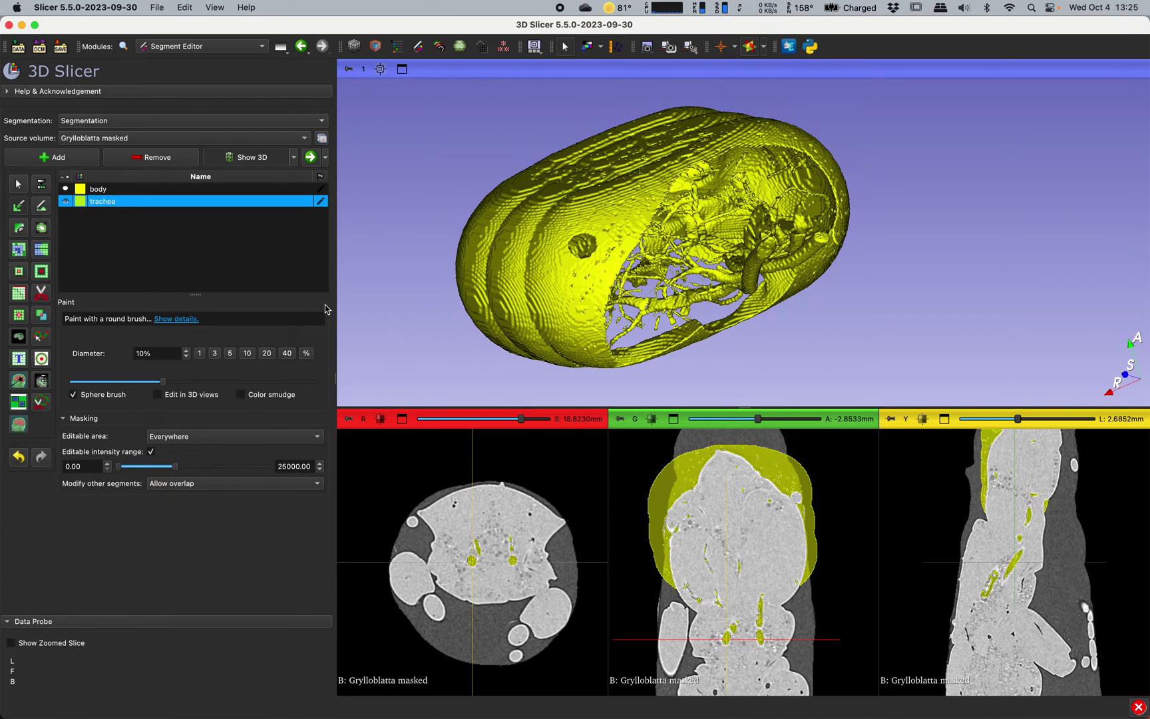
{"action": "left_click", "coordinate": [21, 320]}
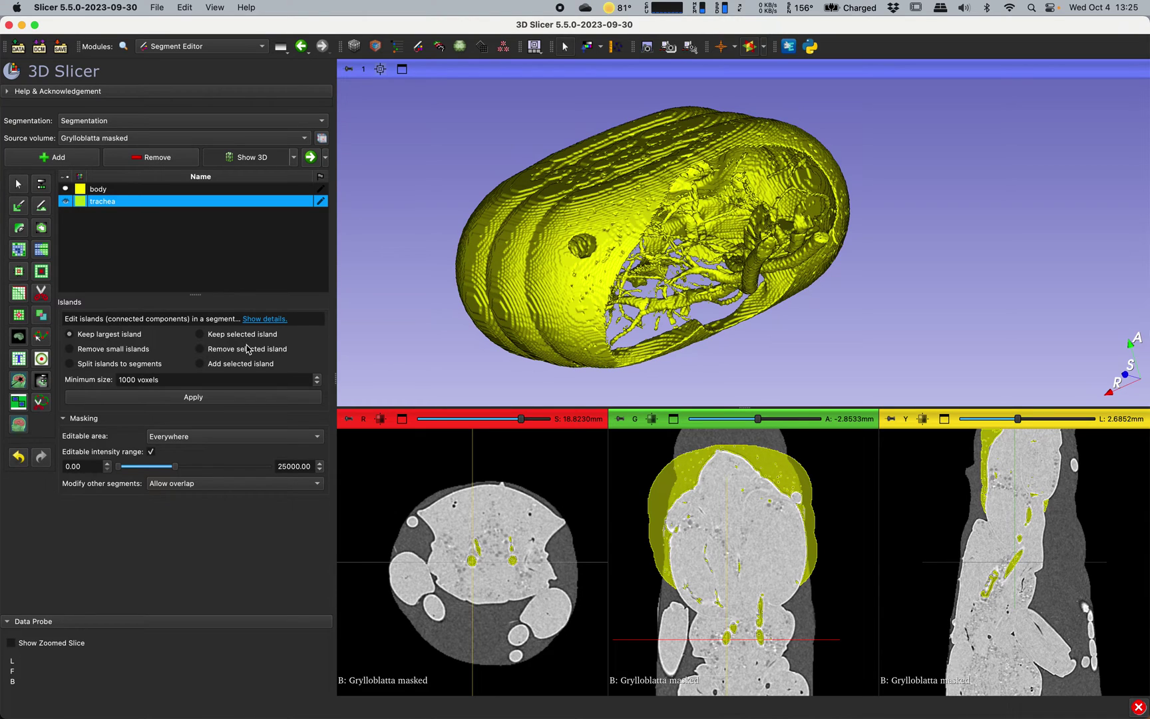
{"action": "left_click", "coordinate": [200, 349]}
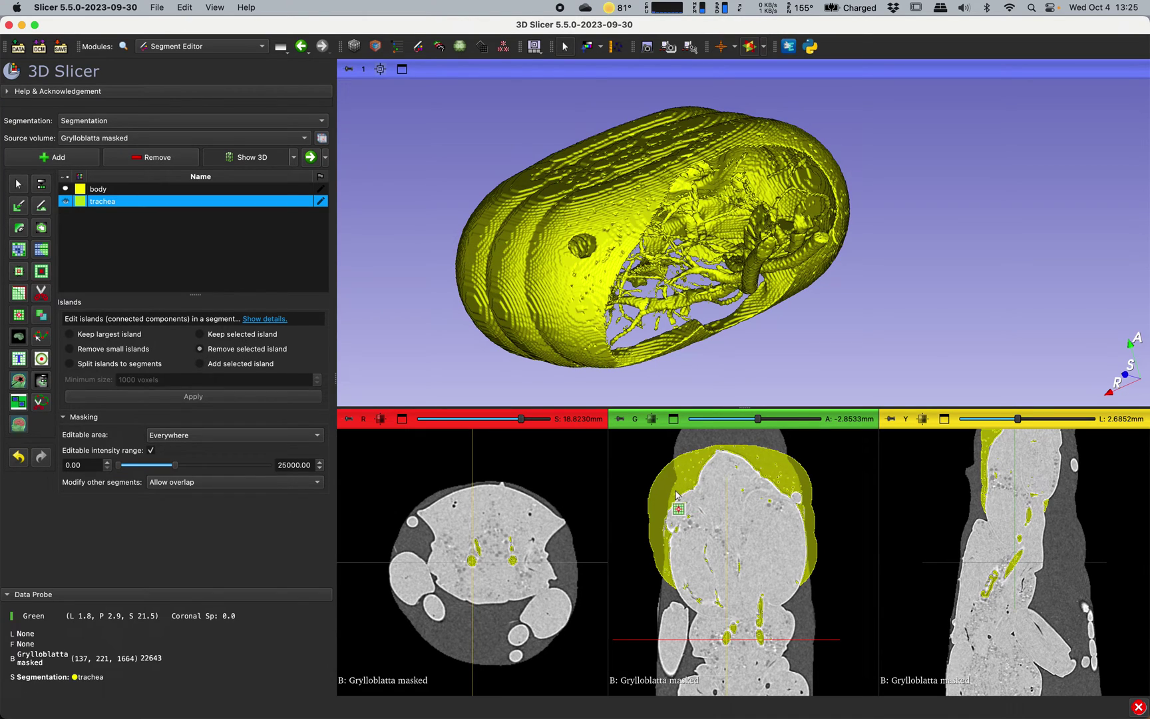
{"action": "left_click", "coordinate": [497, 591]}
- Centre the slices on the leftover blocky piece at the front of the head and remove that island from the trachea segment
{"action": "left_click_drag", "start_coordinate": [832, 266], "coordinate": [541, 191]}
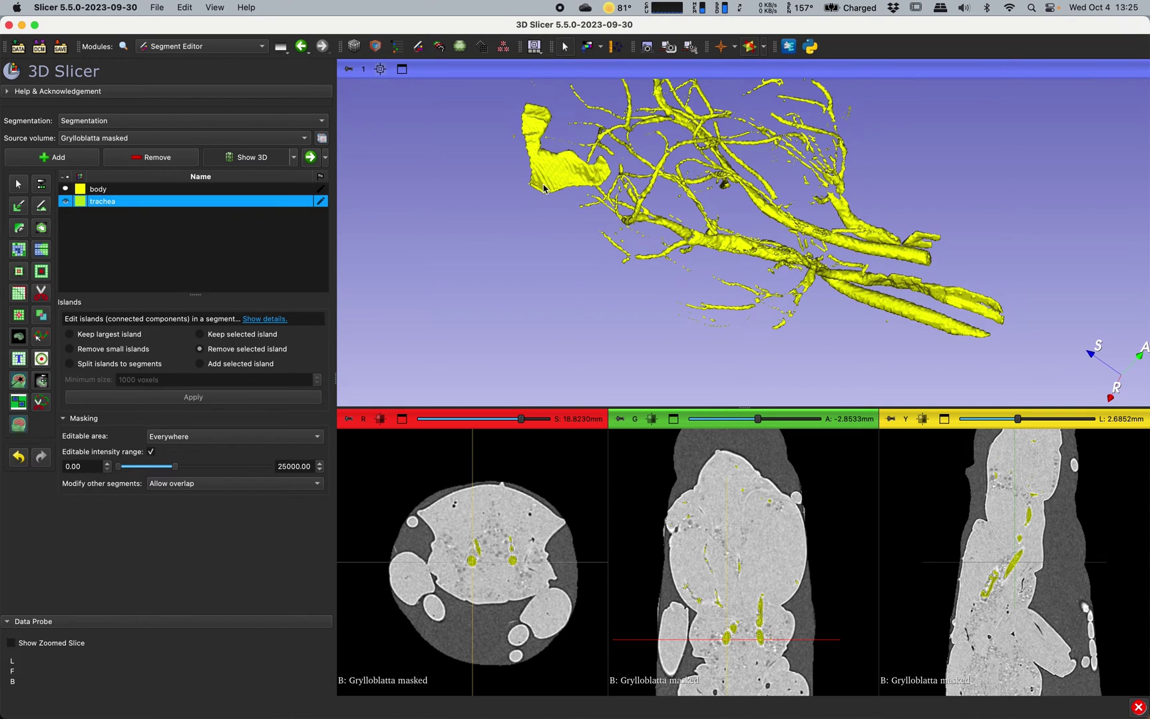
{"action": "key", "text": "shift"}
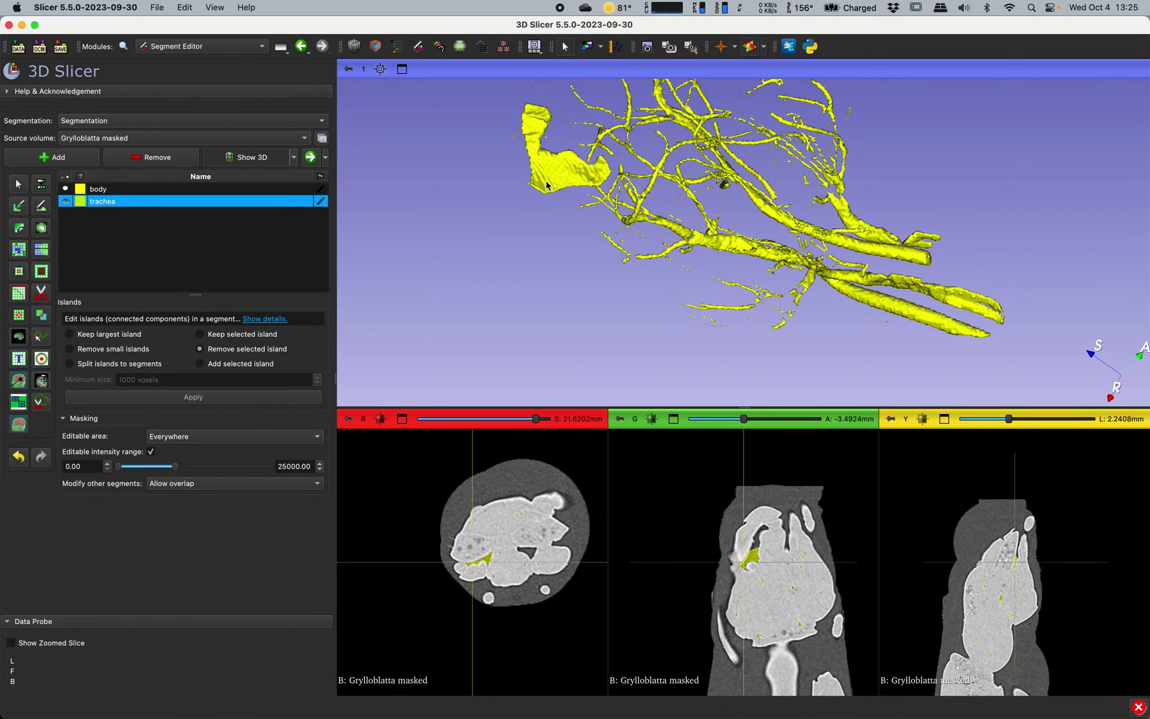
{"action": "right_click_drag", "start_coordinate": [780, 528], "coordinate": [792, 656]}
{"action": "middle_click_drag", "start_coordinate": [798, 552], "coordinate": [742, 560]}
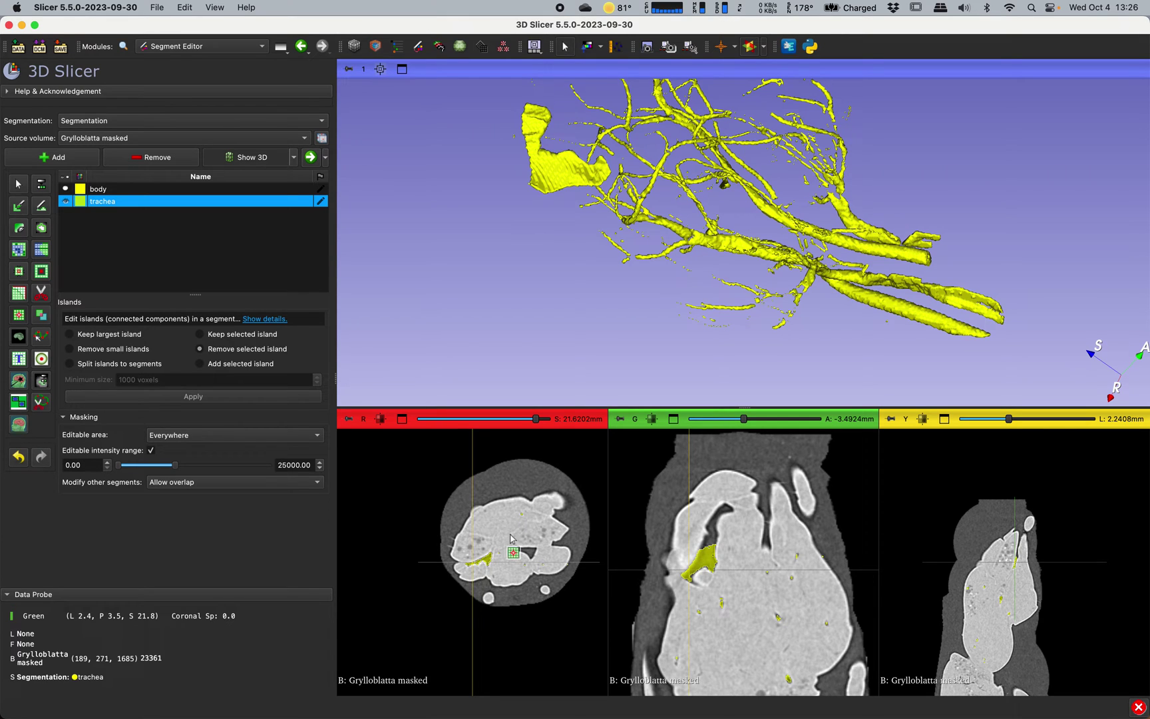
{"action": "left_click_drag", "start_coordinate": [650, 318], "coordinate": [737, 233]}
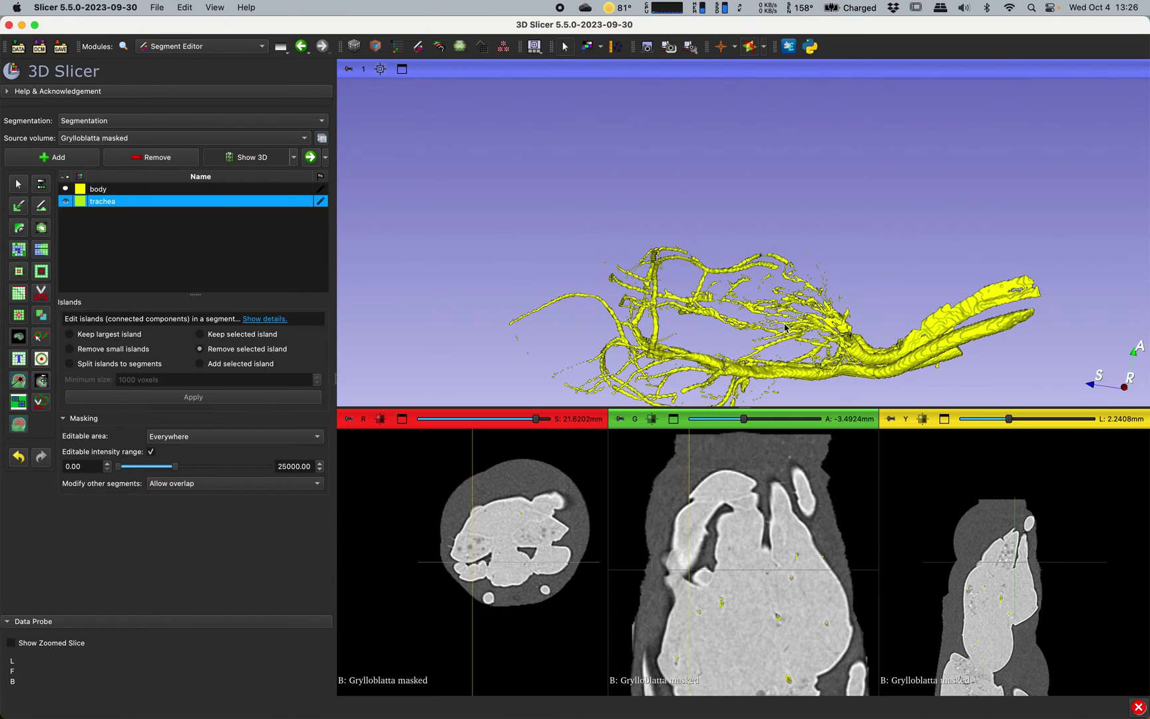
- Examine the cleaned tracheal network in 3D and the unsegmented tubes farther down the body in the coronal slices
{"action": "middle_click_drag", "start_coordinate": [785, 328], "coordinate": [560, 241]}
{"action": "left_click_drag", "start_coordinate": [561, 256], "coordinate": [566, 235]}
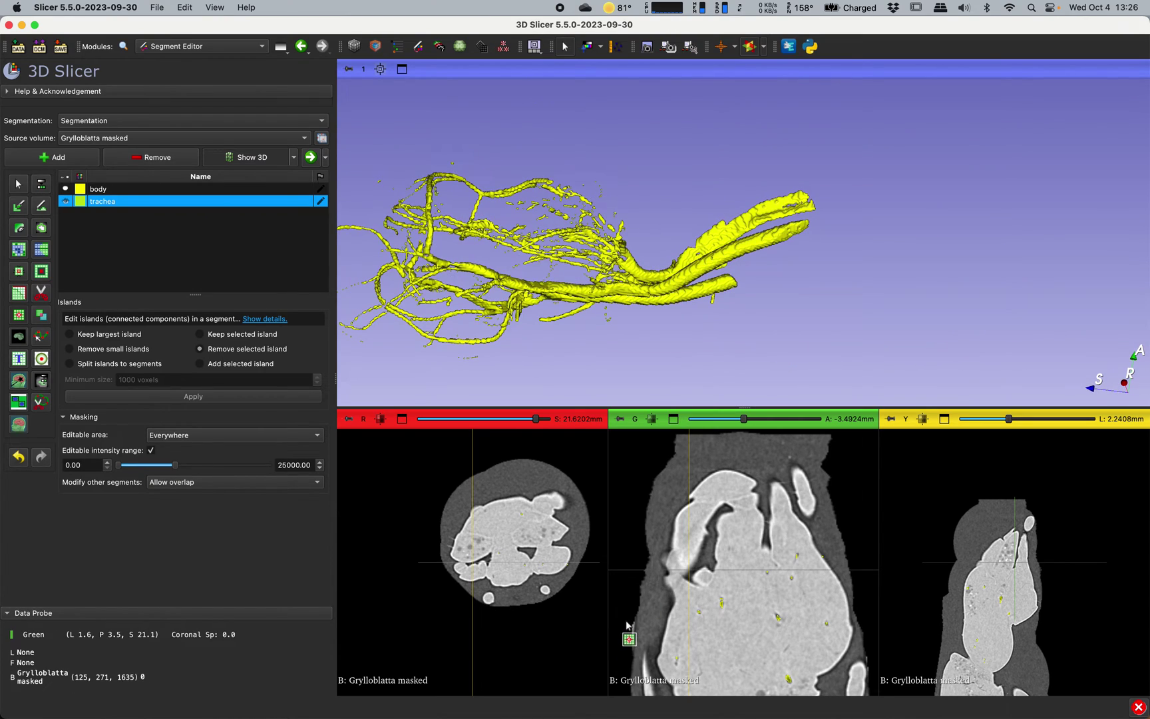
{"action": "middle_click_drag", "start_coordinate": [762, 646], "coordinate": [753, 482]}
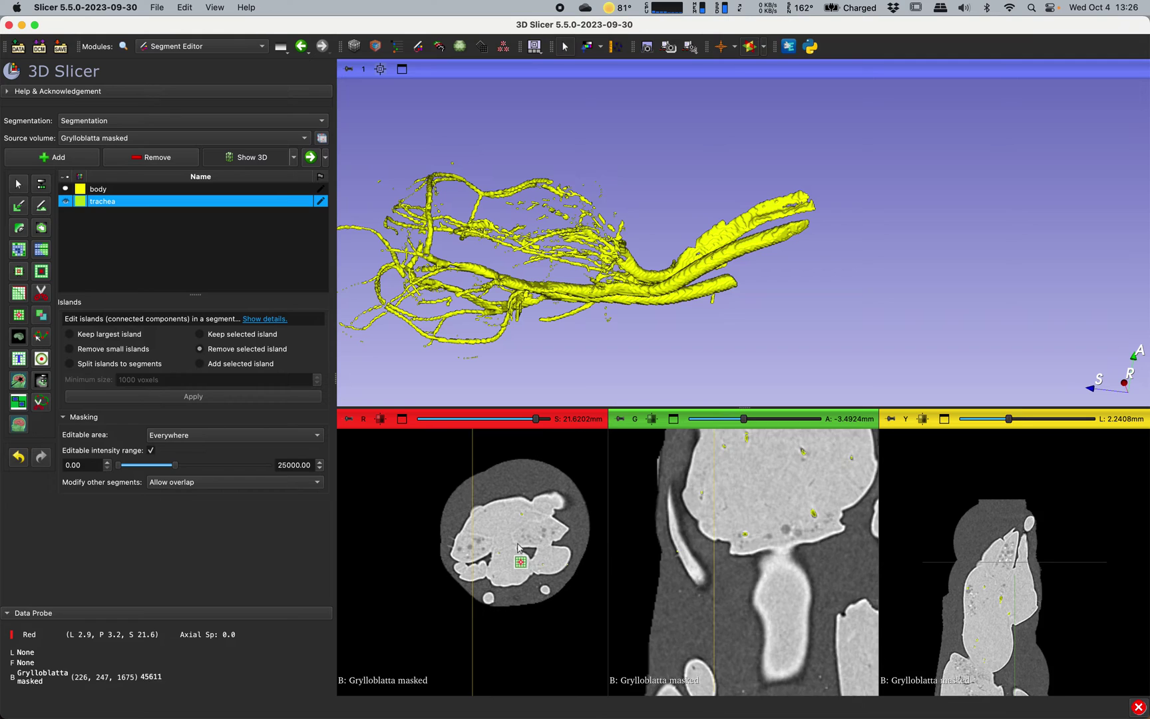
{"action": "key", "text": "shift"}
{"action": "mouse_move", "coordinate": [696, 591]}
{"action": "middle_mouse_down"}
{"action": "mouse_move", "coordinate": [701, 492]}
{"action": "mouse_move", "coordinate": [735, 483]}
{"action": "middle_mouse_up"}
{"action": "middle_click_drag", "start_coordinate": [772, 565], "coordinate": [782, 460]}
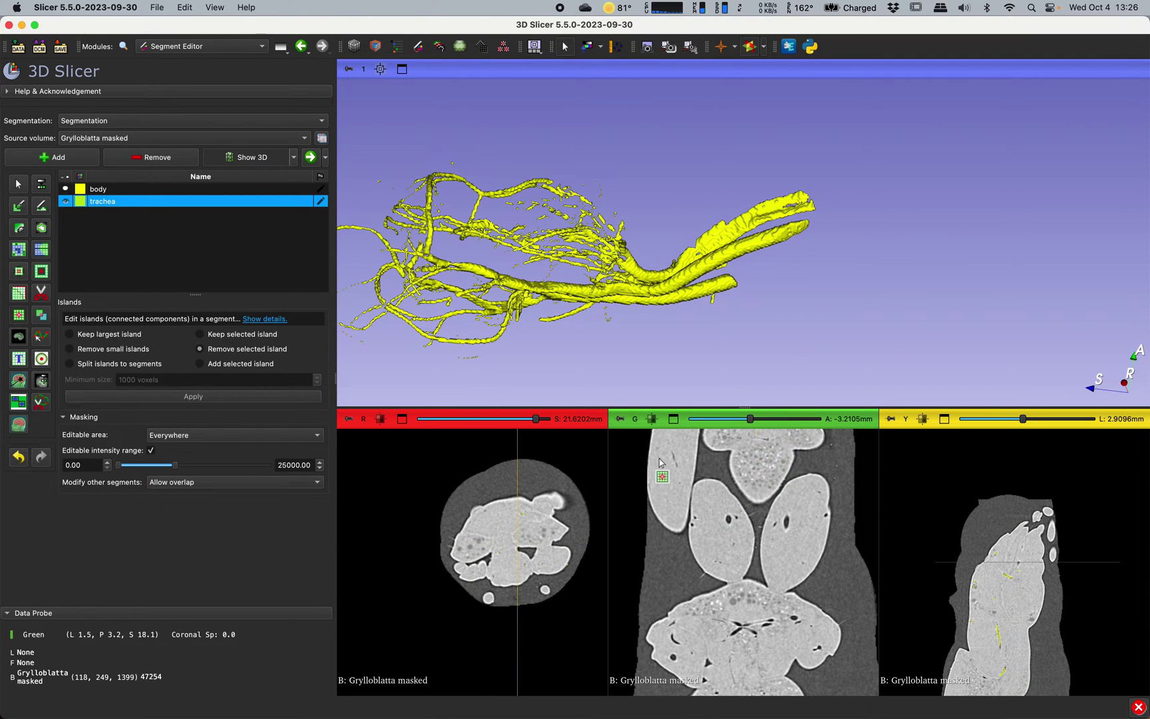
{"action": "middle_click_drag", "start_coordinate": [746, 551], "coordinate": [732, 382]}
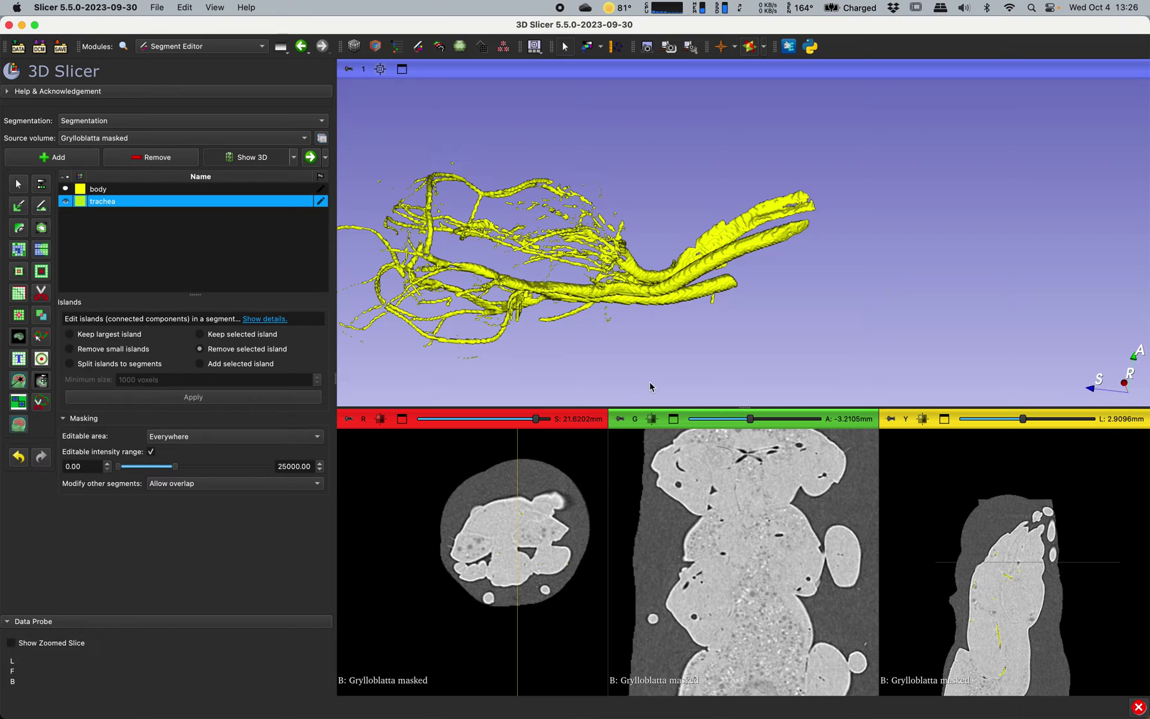
- Switch to Volume Rendering for Grylloblatta masked and add a scalar opacity point at 23528.78 with opacity 0.00
{"action": "left_click", "coordinate": [376, 46]}
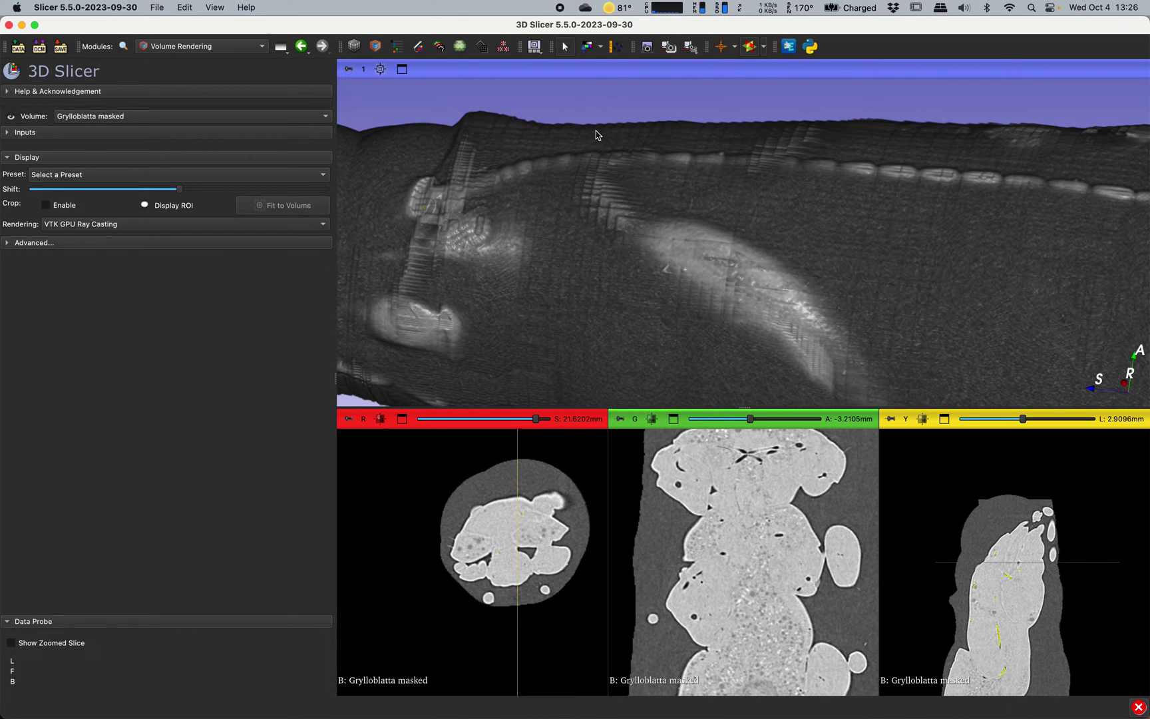
{"action": "left_click", "coordinate": [198, 244]}
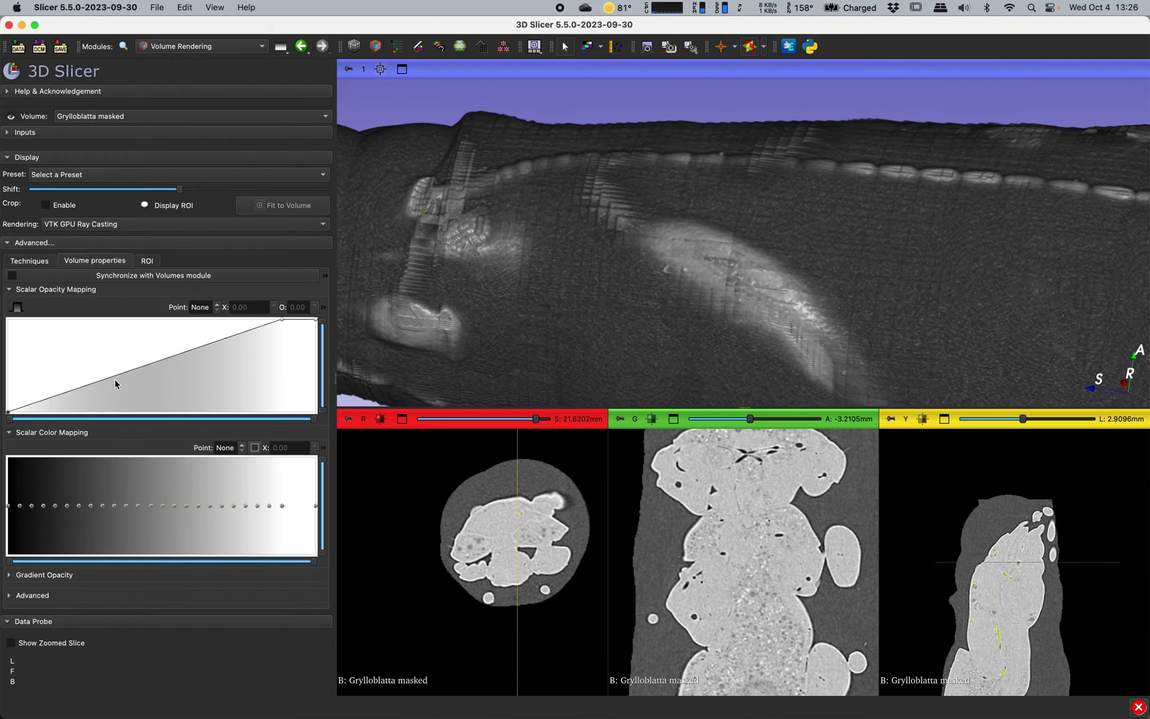
{"action": "left_click_drag", "start_coordinate": [115, 384], "coordinate": [120, 423]}
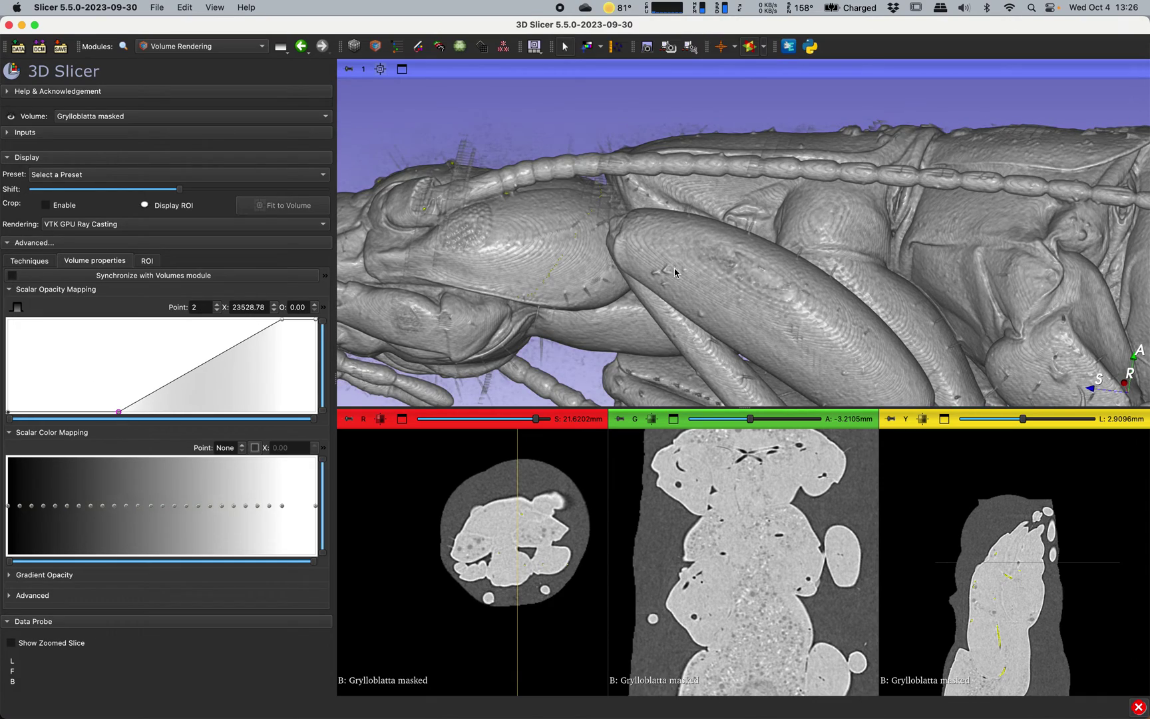
- Zoom the volume rendering in on the fold between the thoracic plates above the antenna and centre the slices there
{"action": "mouse_move", "coordinate": [674, 273]}
{"action": "left_mouse_down"}
{"action": "mouse_move", "coordinate": [786, 241]}
{"action": "mouse_move", "coordinate": [644, 235]}
{"action": "left_mouse_up"}
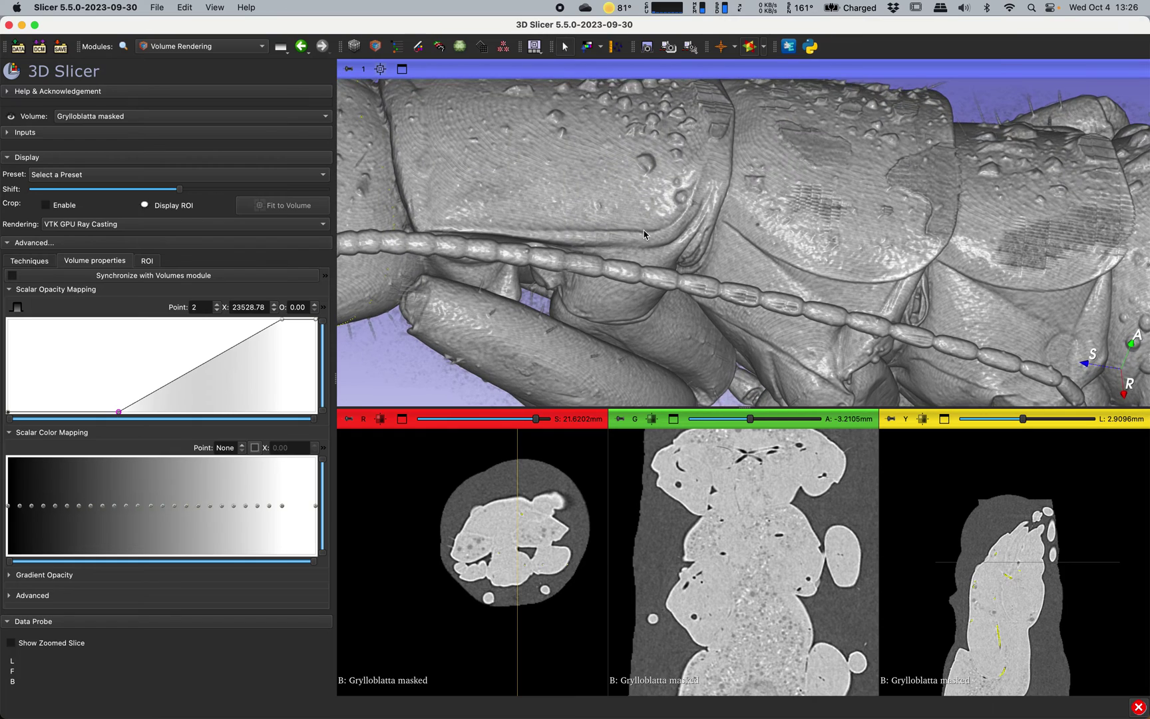
{"action": "scroll", "coordinate": [733, 242], "scroll_direction": "up", "scroll_amount": 5}
{"action": "mouse_move", "coordinate": [749, 243]}
{"action": "left_mouse_down", "text": "shift"}
{"action": "mouse_move", "coordinate": [846, 247]}
{"action": "mouse_move", "coordinate": [819, 223]}
{"action": "left_mouse_up", "text": "shift"}
{"action": "mouse_move", "coordinate": [823, 172]}
{"action": "left_mouse_down"}
{"action": "mouse_move", "coordinate": [824, 210]}
{"action": "mouse_move", "coordinate": [800, 235]}
{"action": "left_mouse_up"}
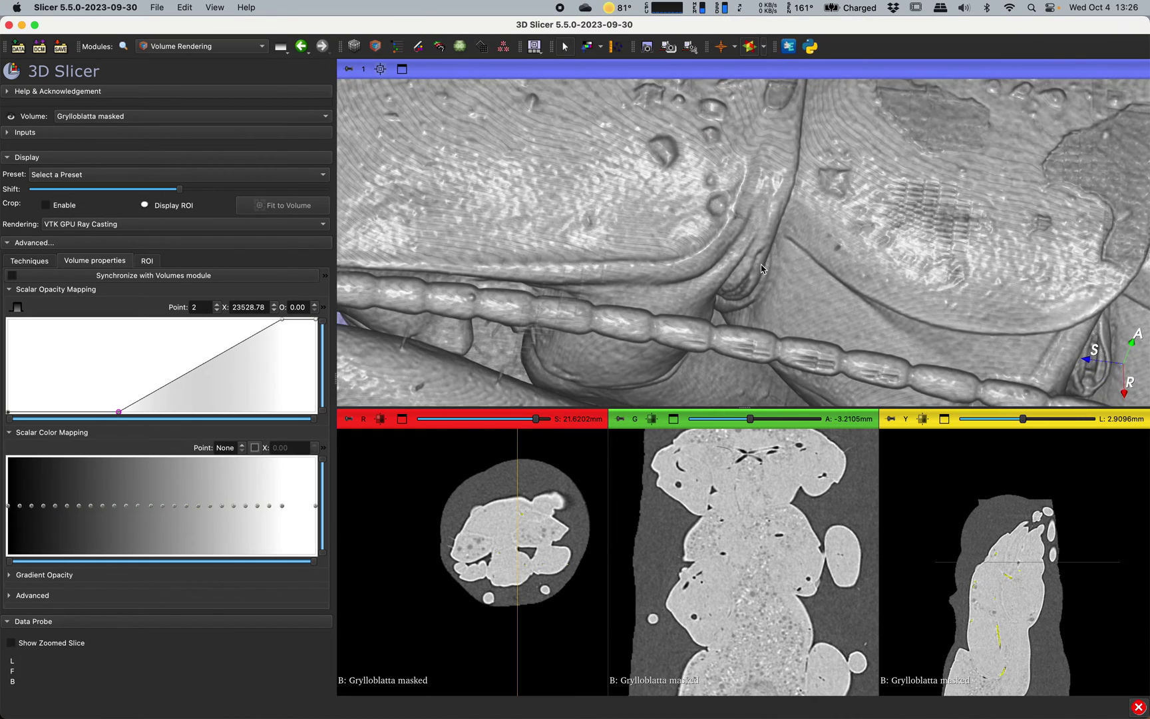
{"action": "key", "text": "shift"}
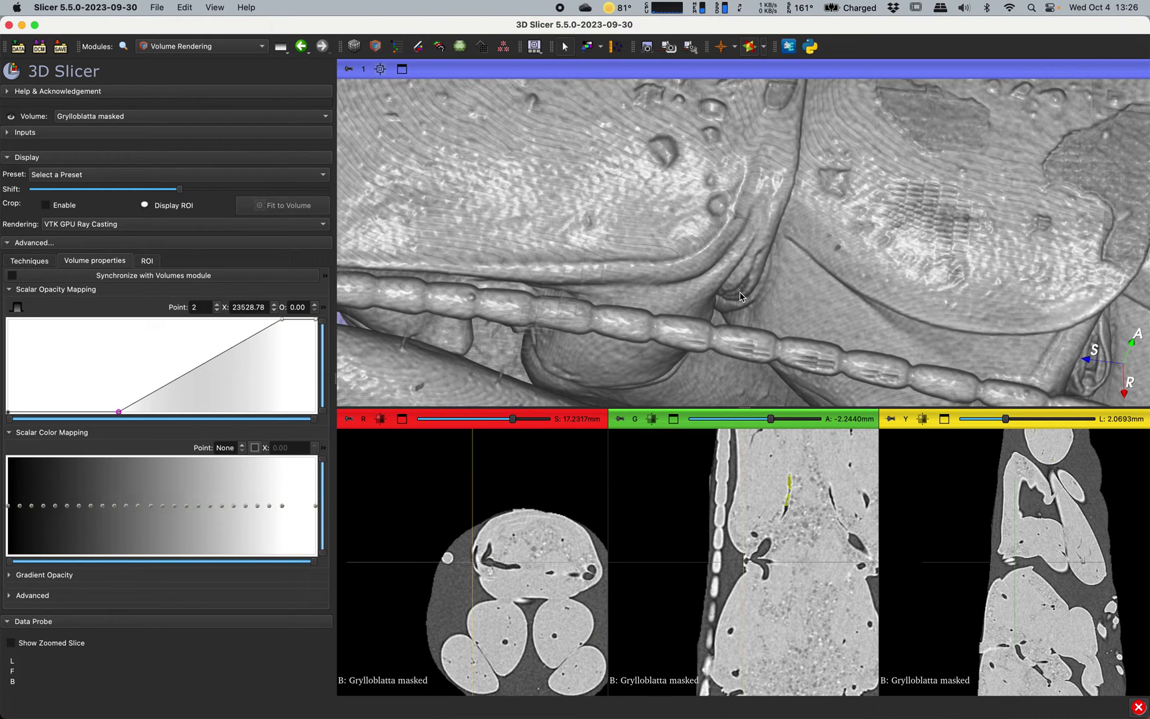
{"action": "key", "text": "shift"}
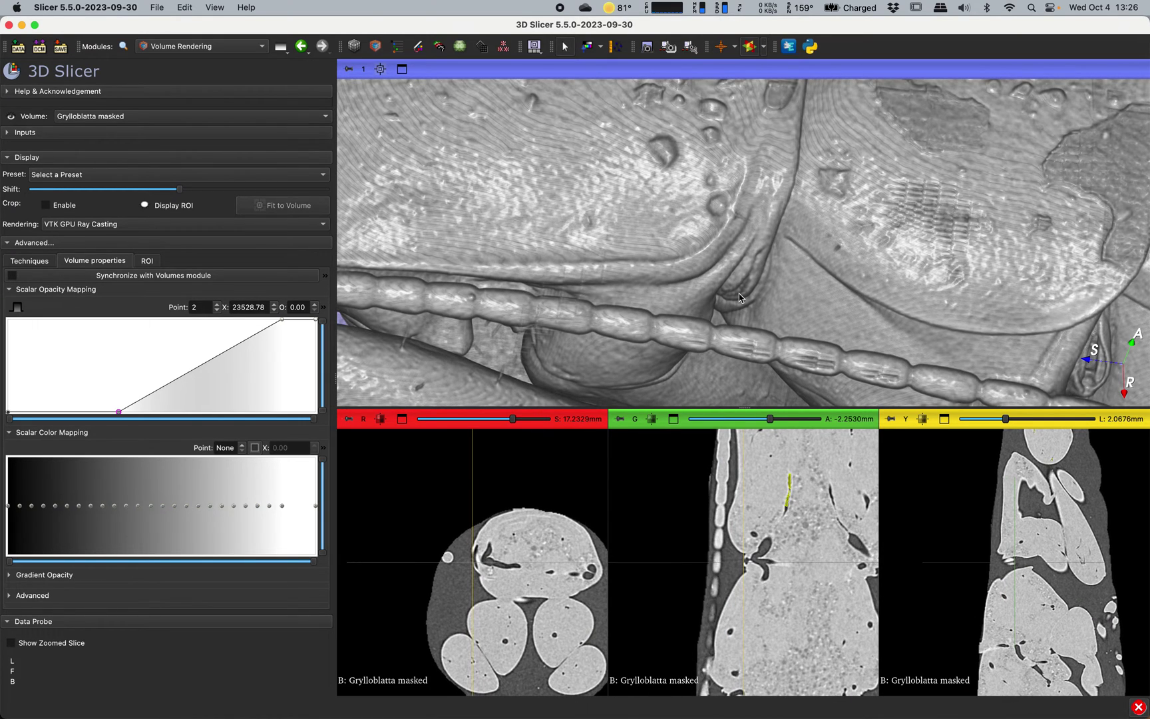
{"action": "left_click", "coordinate": [766, 48]}
{"action": "left_click", "coordinate": [766, 48]}
{"action": "left_click", "coordinate": [735, 48]}
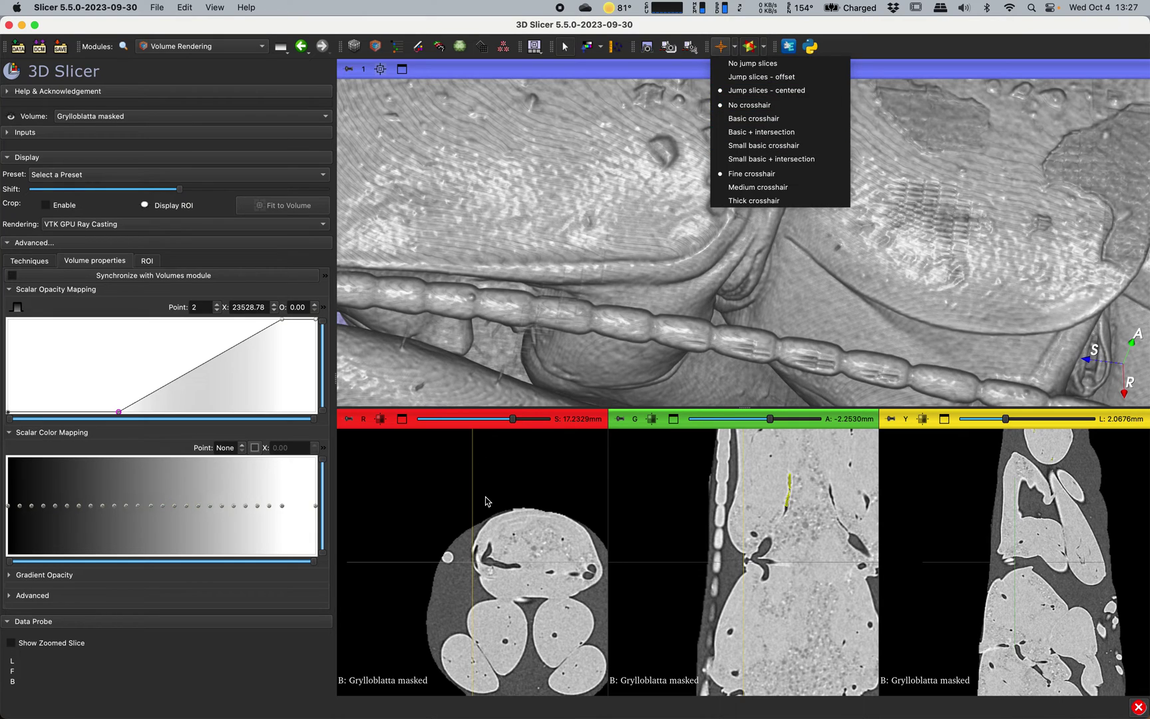
{"action": "left_click", "coordinate": [492, 547]}
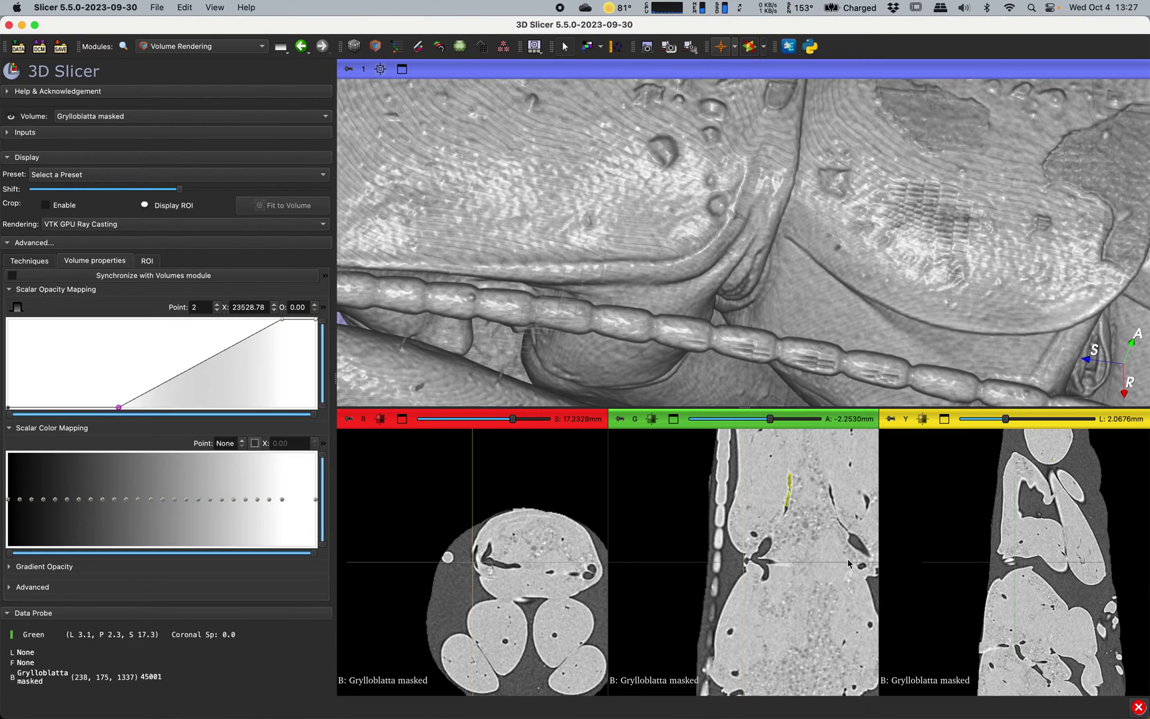
- Enlarge the coronal slice around the tracheal branches at the body wall opening and hide the Grylloblatta masked volume rendering
{"action": "scroll", "coordinate": [757, 531], "scroll_direction": "up", "scroll_amount": 5}
{"action": "scroll", "coordinate": [757, 531], "scroll_direction": "down", "scroll_amount": 6}
{"action": "scroll", "coordinate": [757, 531], "scroll_direction": "up", "scroll_amount": 2}
{"action": "right_click_drag", "start_coordinate": [747, 446], "coordinate": [749, 547]}
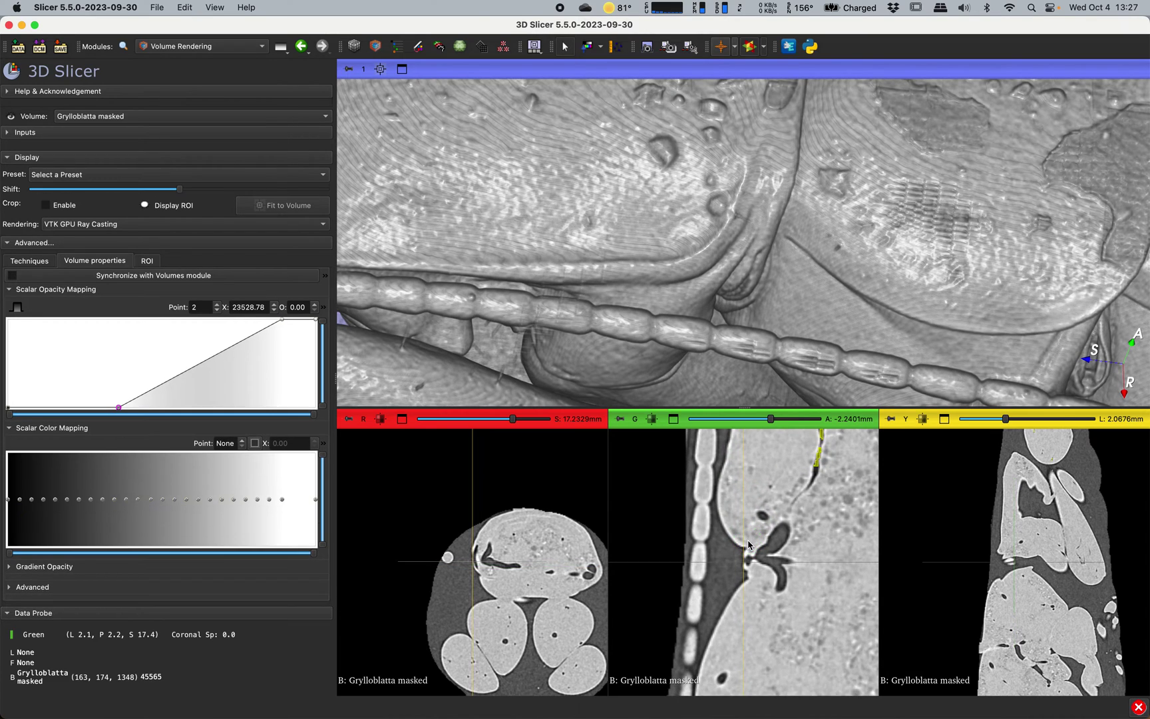
{"action": "middle_click_drag", "start_coordinate": [749, 546], "coordinate": [705, 542]}
{"action": "scroll", "coordinate": [706, 541], "scroll_direction": "down", "scroll_amount": 6}
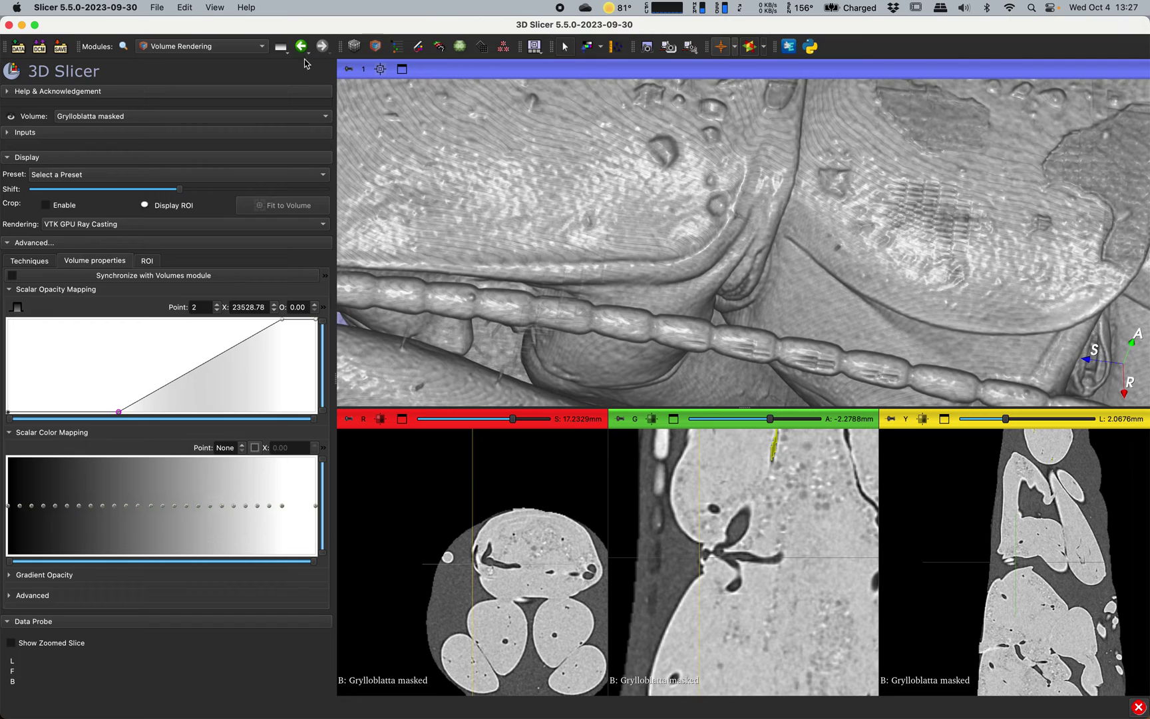
{"action": "left_click", "coordinate": [14, 118]}
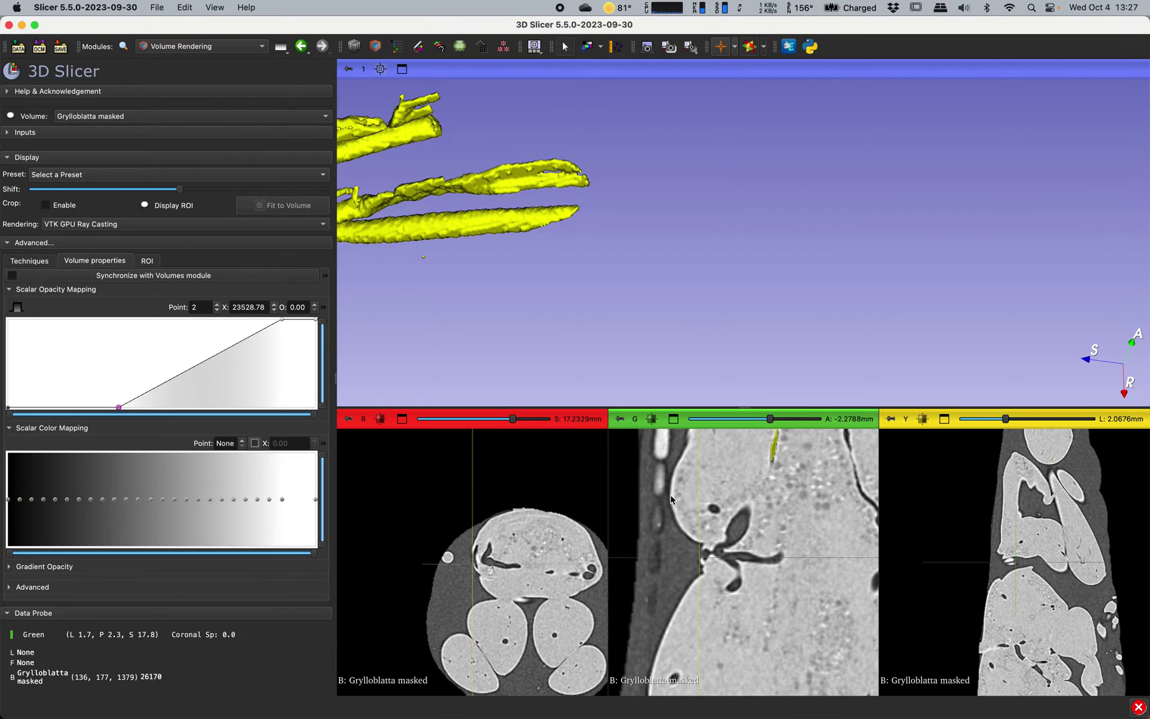
{"action": "middle_click_drag", "start_coordinate": [730, 516], "coordinate": [708, 493]}
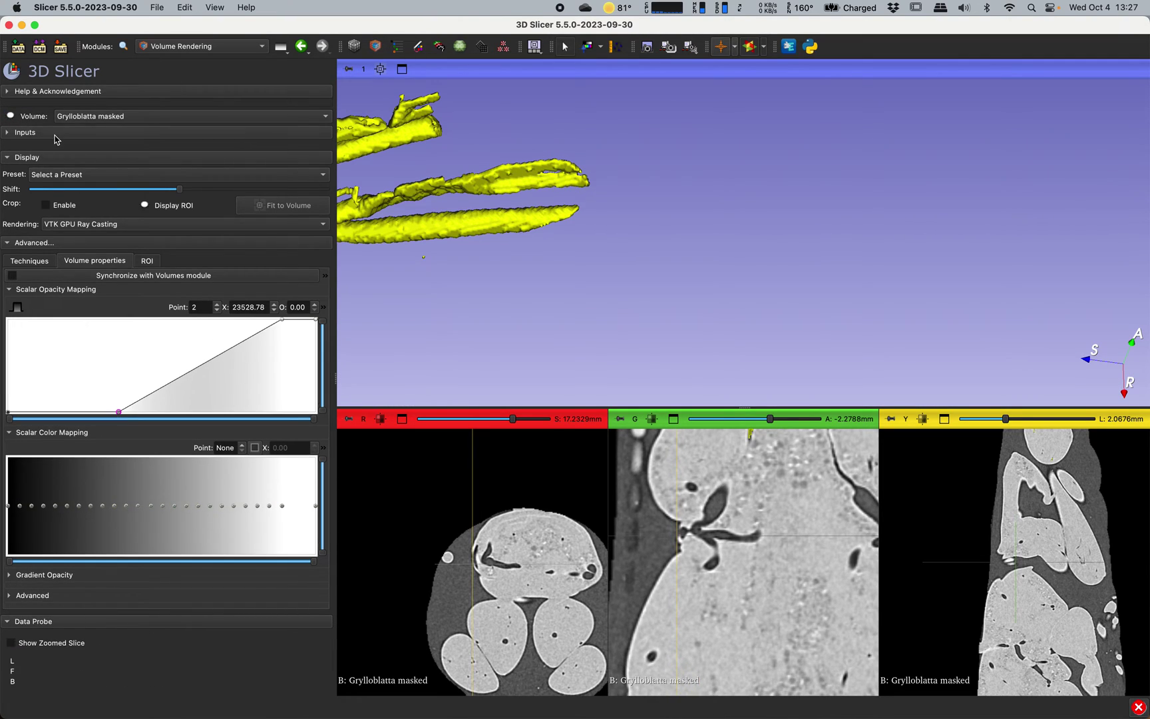
- In Segment Editor, paint the branching tubes beside the body wall opening into the trachea segment with the 10% sphere brush in the coronal slice
{"action": "left_click", "coordinate": [414, 47]}
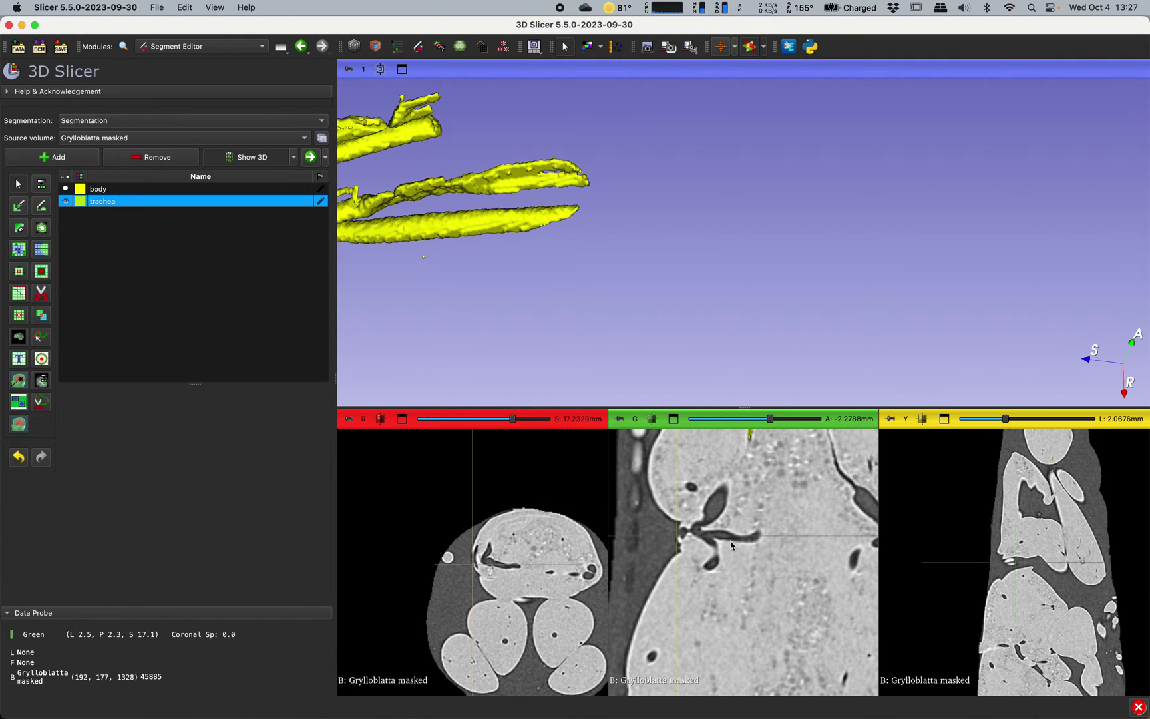
{"action": "right_click_drag", "start_coordinate": [727, 543], "coordinate": [727, 597]}
{"action": "left_click", "coordinate": [19, 206]}
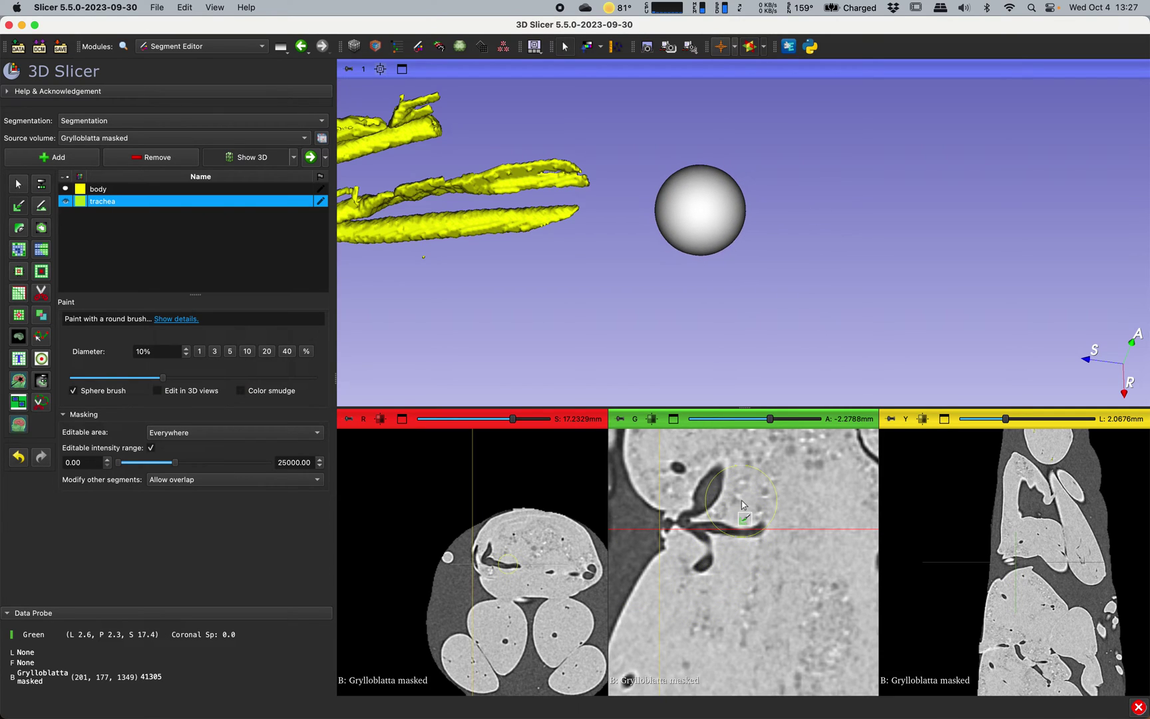
{"action": "mouse_move", "coordinate": [742, 504]}
{"action": "left_mouse_down"}
{"action": "mouse_move", "coordinate": [705, 529]}
{"action": "mouse_move", "coordinate": [709, 549]}
{"action": "mouse_move", "coordinate": [763, 531]}
{"action": "left_mouse_up"}
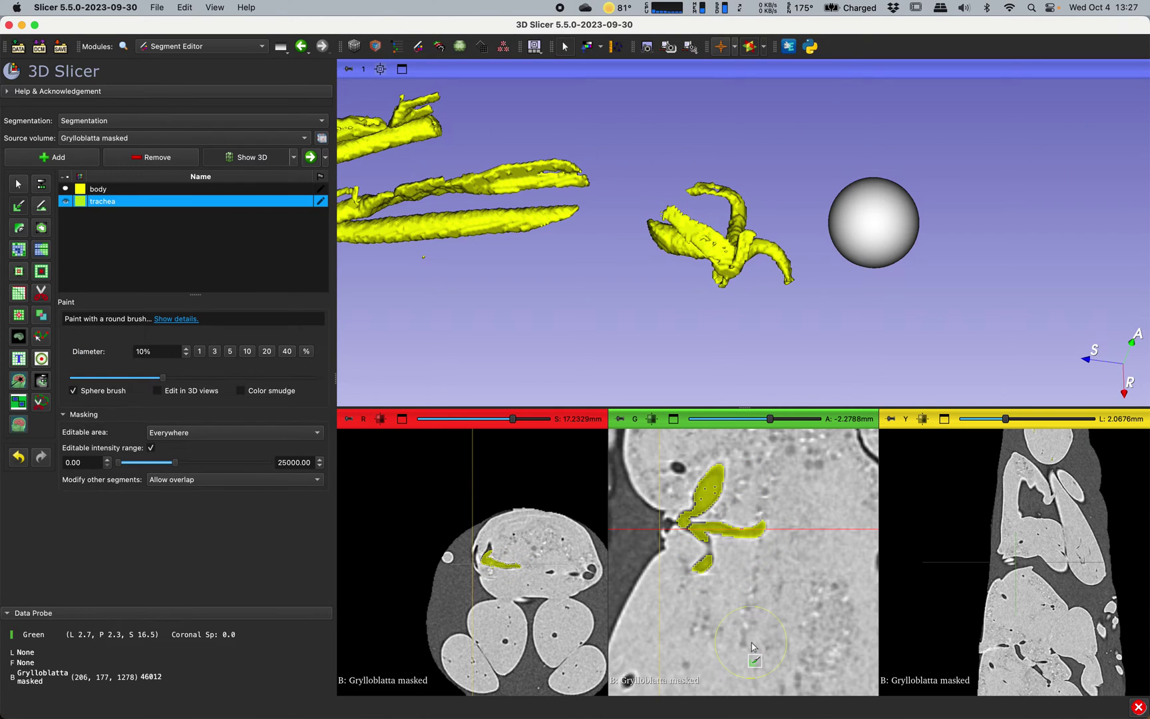
{"action": "mouse_move", "coordinate": [795, 280]}
{"action": "left_mouse_down"}
{"action": "mouse_move", "coordinate": [710, 423]}
{"action": "mouse_move", "coordinate": [656, 332]}
{"action": "left_mouse_up"}
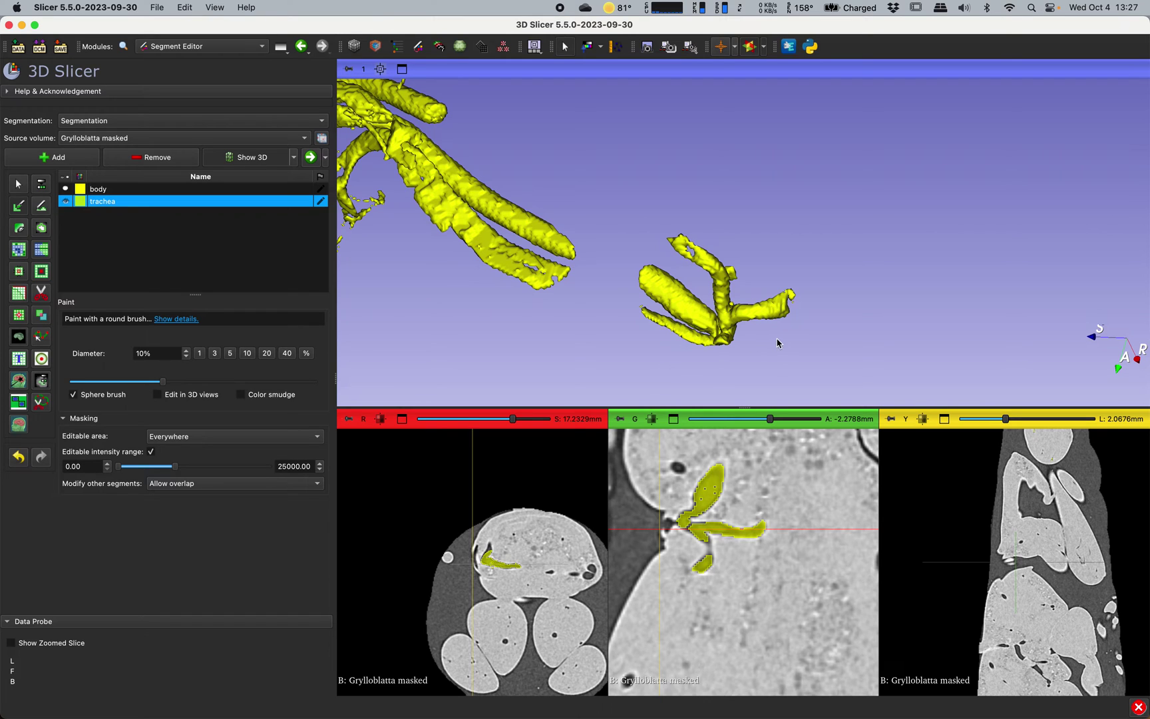
{"action": "left_click_drag", "start_coordinate": [778, 343], "coordinate": [771, 375]}
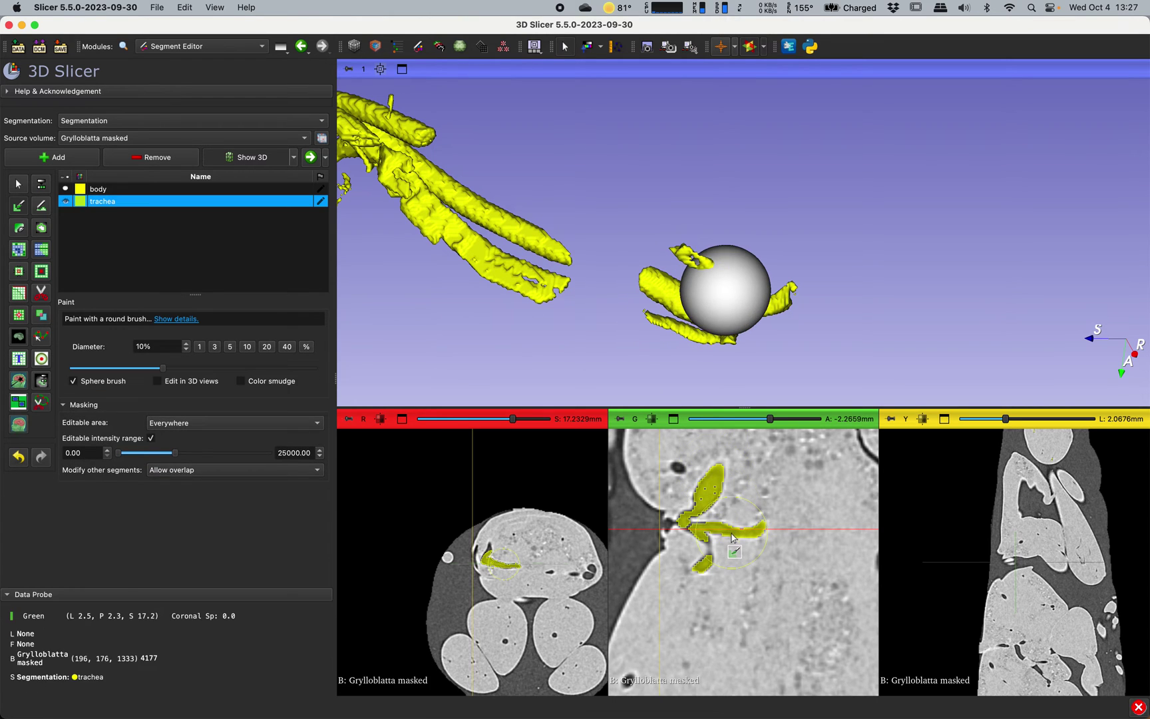
- Paint the forward-running branches and the opening at the body wall into trachea on a neighbouring coronal slice, with the 10% sphere brush
{"action": "scroll", "coordinate": [733, 538], "scroll_direction": "up", "scroll_amount": 3}
{"action": "scroll", "coordinate": [732, 538], "scroll_direction": "up", "scroll_amount": 2}
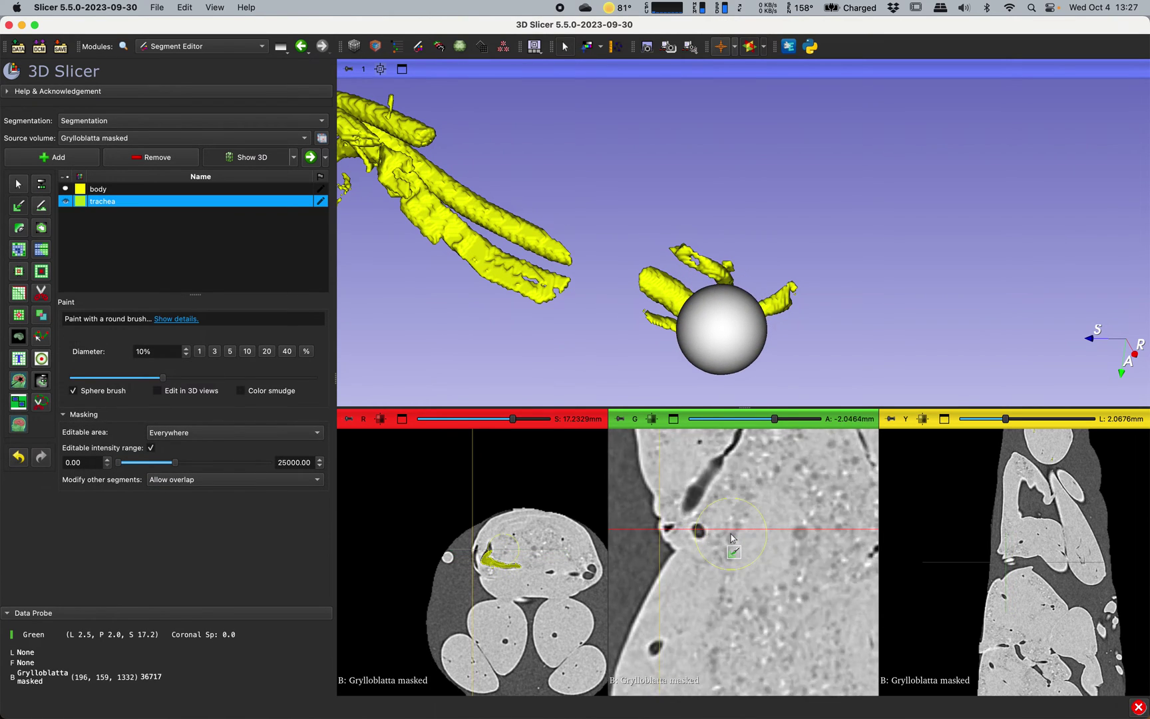
{"action": "scroll", "coordinate": [731, 538], "scroll_direction": "down", "scroll_amount": 5}
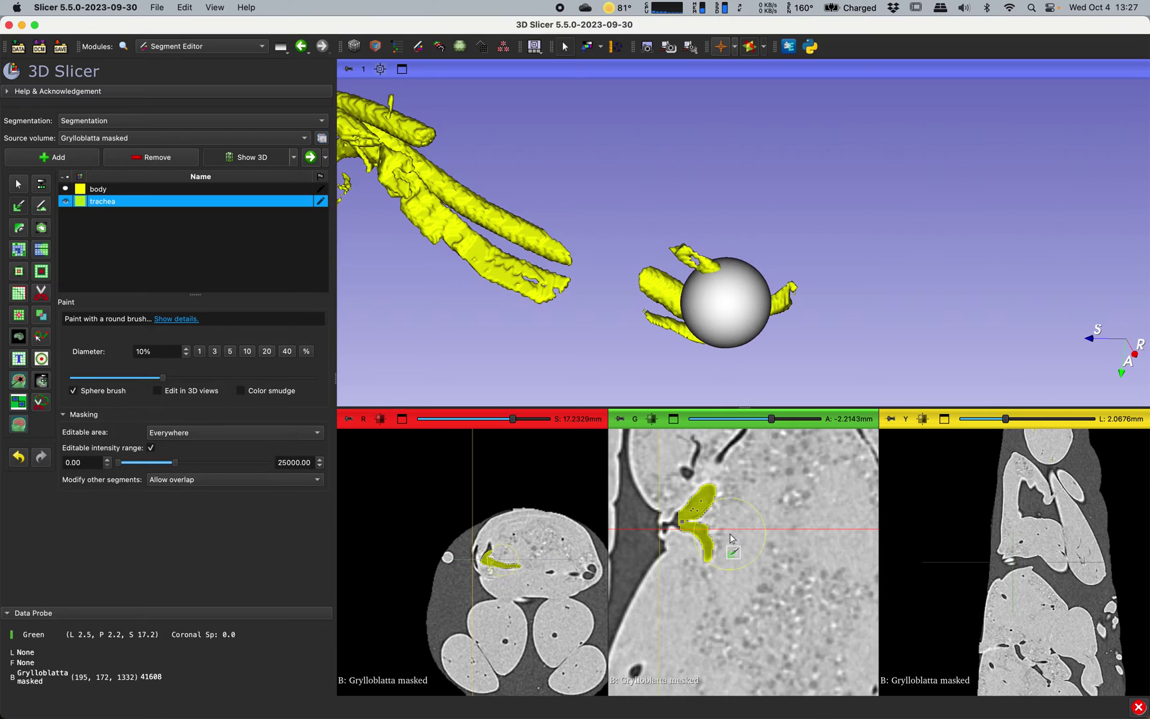
{"action": "scroll", "coordinate": [729, 529], "scroll_direction": "up", "scroll_amount": 2}
{"action": "mouse_move", "coordinate": [732, 468]}
{"action": "left_mouse_down"}
{"action": "mouse_move", "coordinate": [711, 481]}
{"action": "mouse_move", "coordinate": [689, 536]}
{"action": "mouse_move", "coordinate": [747, 514]}
{"action": "left_mouse_up"}
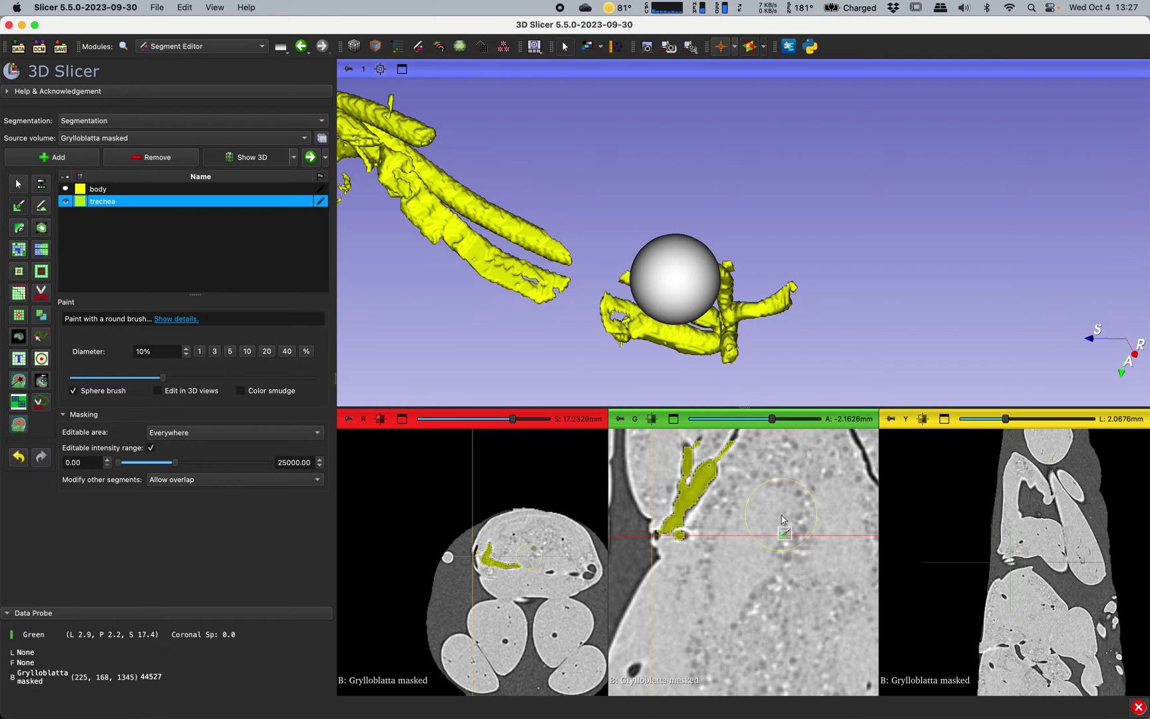
{"action": "mouse_move", "coordinate": [784, 514]}
{"action": "left_mouse_down"}
{"action": "mouse_move", "coordinate": [753, 455]}
{"action": "mouse_move", "coordinate": [758, 520]}
{"action": "left_mouse_up"}
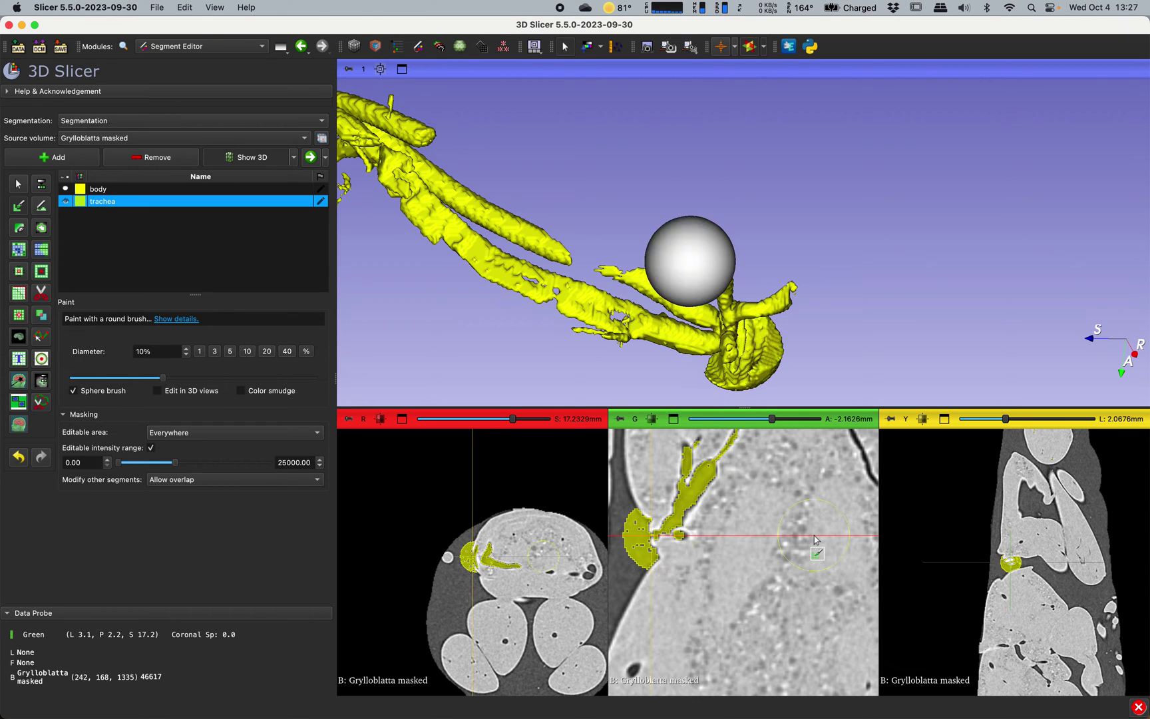
{"action": "mouse_move", "coordinate": [867, 354]}
{"action": "left_mouse_down"}
{"action": "mouse_move", "coordinate": [853, 300]}
{"action": "mouse_move", "coordinate": [794, 300]}
{"action": "mouse_move", "coordinate": [782, 345]}
{"action": "mouse_move", "coordinate": [824, 357]}
{"action": "mouse_move", "coordinate": [890, 149]}
{"action": "left_mouse_up"}
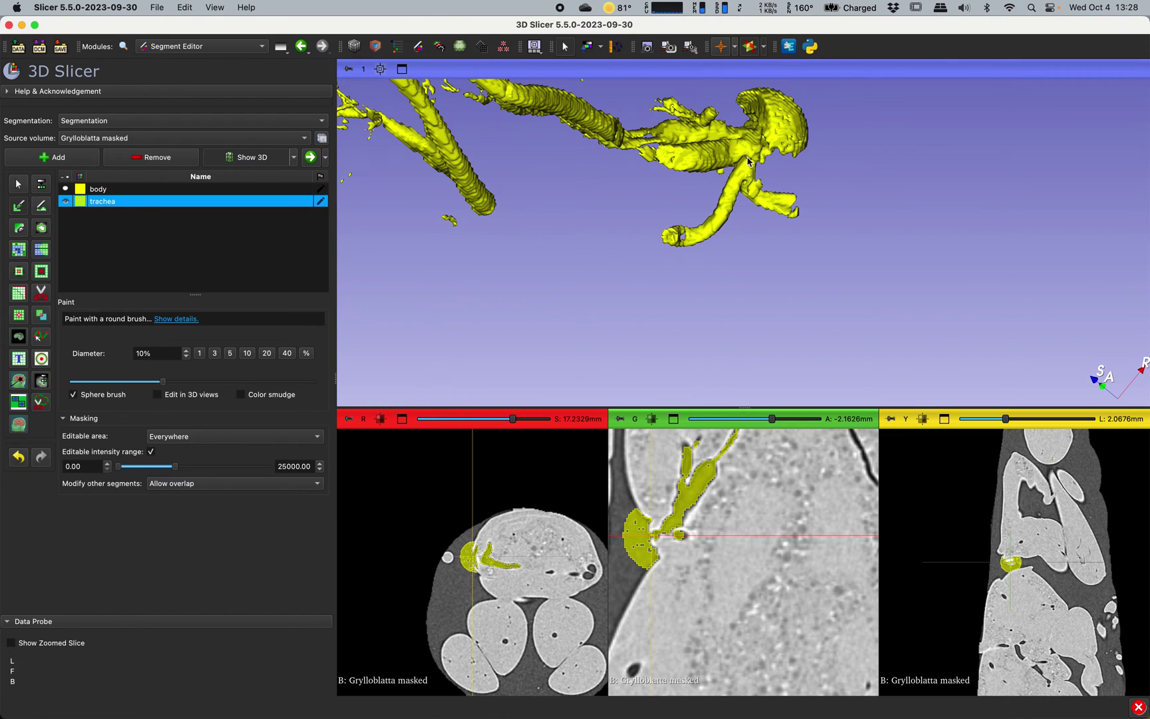
{"action": "mouse_move", "coordinate": [748, 160]}
{"action": "left_mouse_down"}
{"action": "mouse_move", "coordinate": [904, 192]}
{"action": "mouse_move", "coordinate": [925, 144]}
{"action": "mouse_move", "coordinate": [875, 131]}
{"action": "mouse_move", "coordinate": [869, 162]}
{"action": "mouse_move", "coordinate": [811, 136]}
{"action": "mouse_move", "coordinate": [792, 143]}
{"action": "left_mouse_up"}
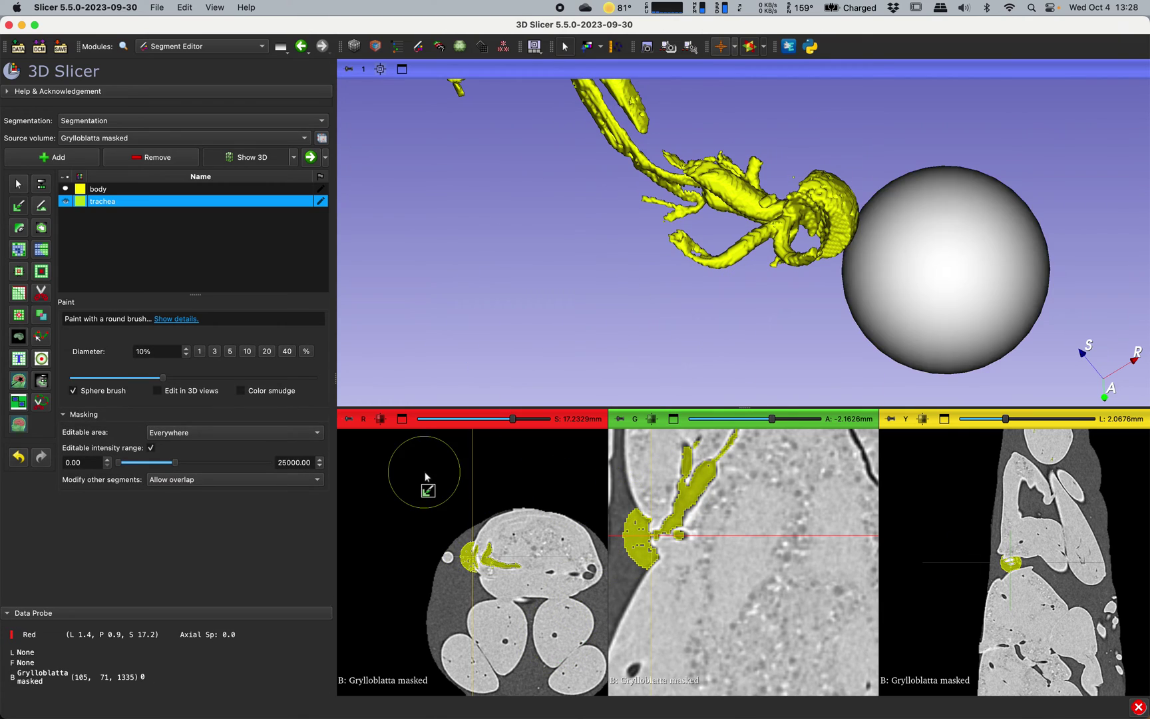
- Turn off the editable intensity range and erase the painted air outside the body wall on the axial slice with the 10% brush
{"action": "left_click", "coordinate": [21, 229]}
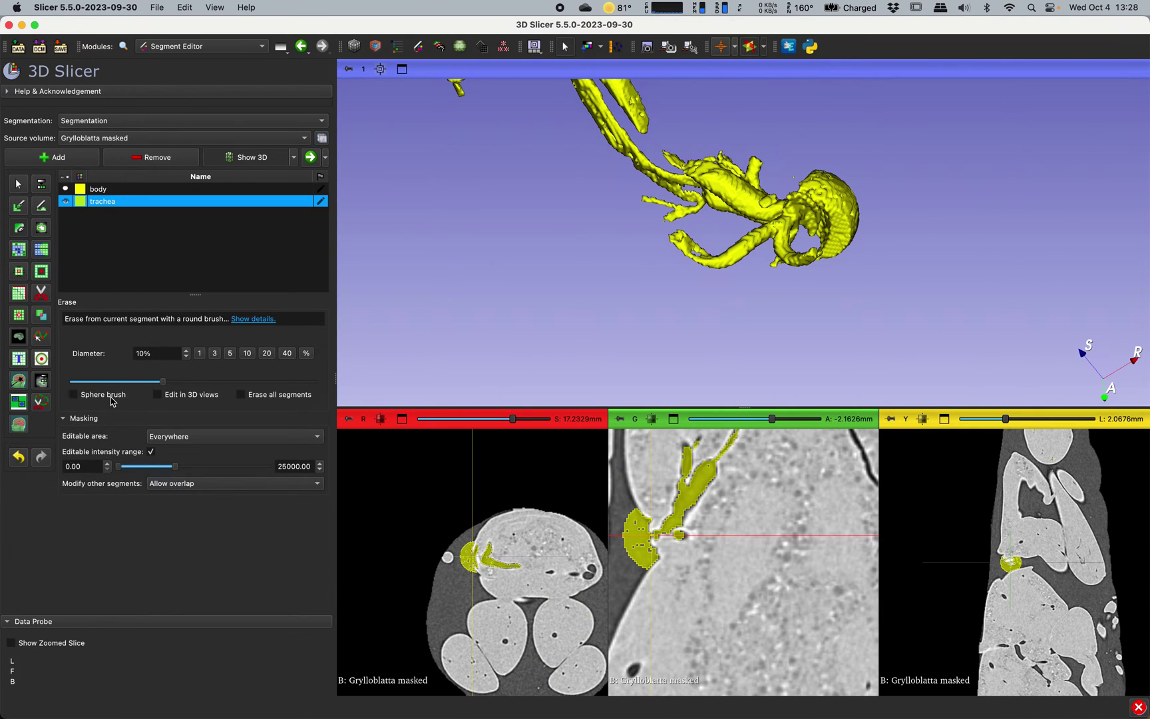
{"action": "left_click", "coordinate": [152, 452]}
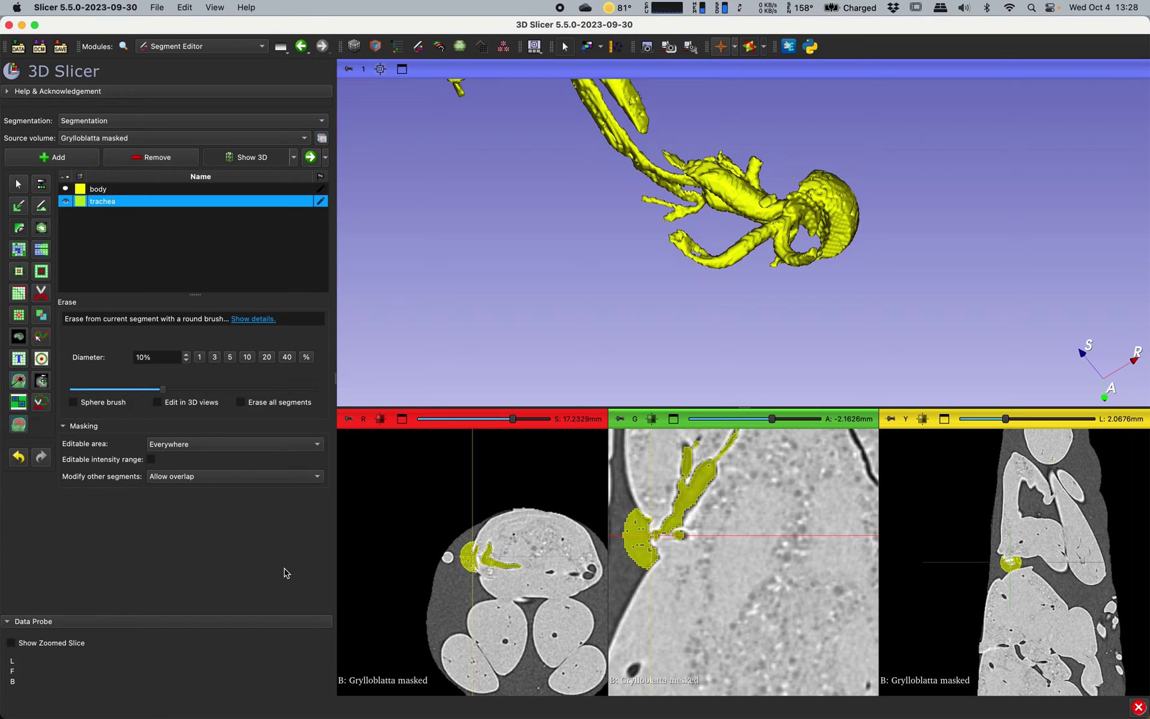
{"action": "scroll", "coordinate": [419, 599], "scroll_direction": "up", "scroll_amount": 5, "text": "ctrl"}
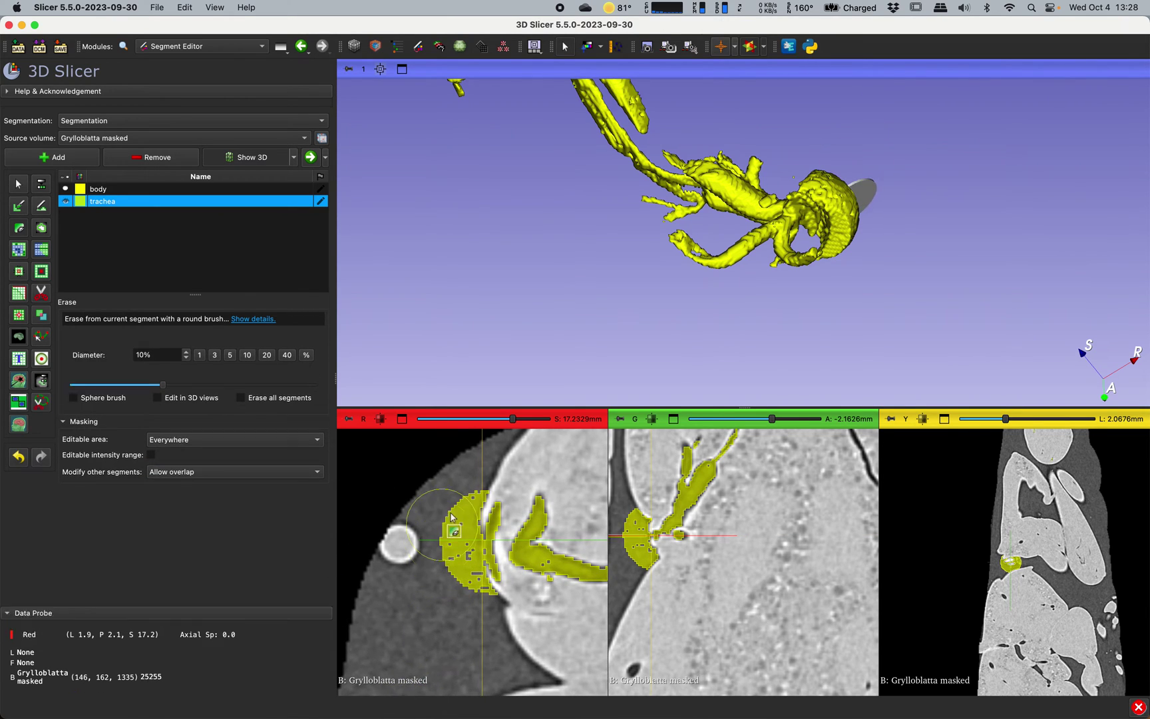
{"action": "mouse_move", "coordinate": [455, 498]}
{"action": "left_mouse_down"}
{"action": "mouse_move", "coordinate": [450, 553]}
{"action": "mouse_move", "coordinate": [461, 594]}
{"action": "mouse_move", "coordinate": [476, 595]}
{"action": "left_mouse_up"}
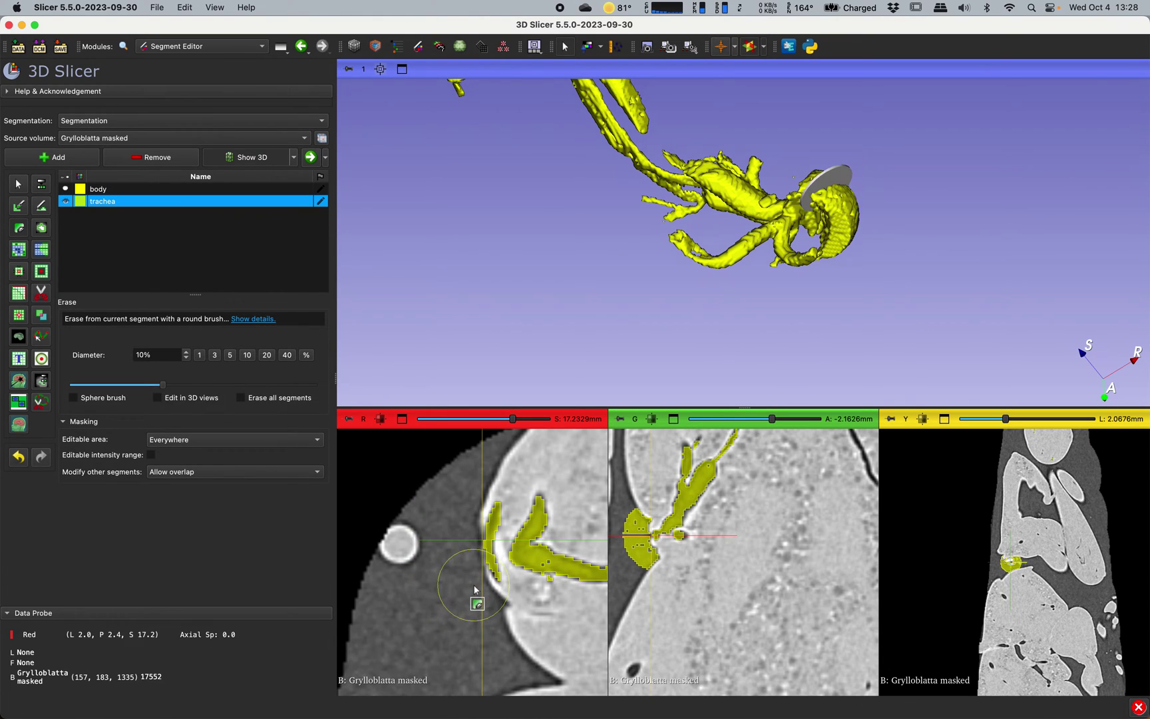
{"action": "scroll", "coordinate": [452, 540], "scroll_direction": "down", "scroll_amount": 1}
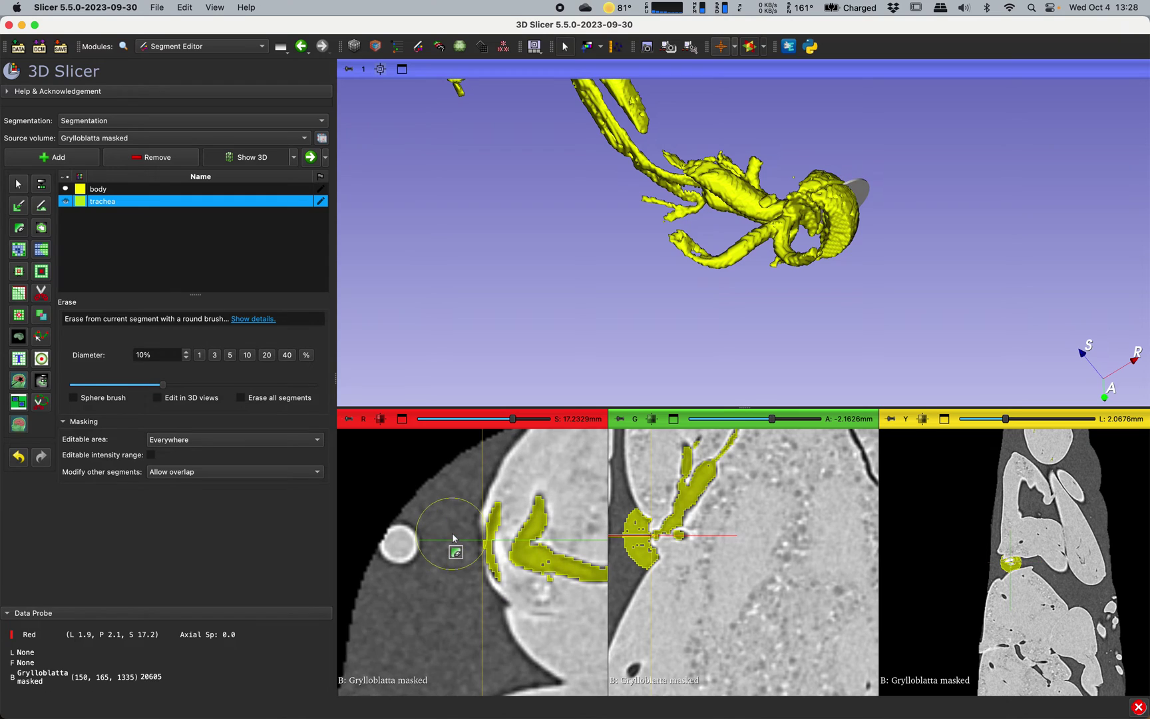
- Erase the painted air outside the body wall from the trachea segment on the adjacent axial slices
{"action": "scroll", "coordinate": [451, 539], "scroll_direction": "up", "scroll_amount": 1}
{"action": "scroll", "coordinate": [454, 538], "scroll_direction": "down", "scroll_amount": 1}
{"action": "scroll", "coordinate": [453, 533], "scroll_direction": "up", "scroll_amount": 1}
{"action": "mouse_move", "coordinate": [452, 496]}
{"action": "left_mouse_down"}
{"action": "mouse_move", "coordinate": [459, 602]}
{"action": "mouse_move", "coordinate": [517, 633]}
{"action": "mouse_move", "coordinate": [571, 604]}
{"action": "left_mouse_up"}
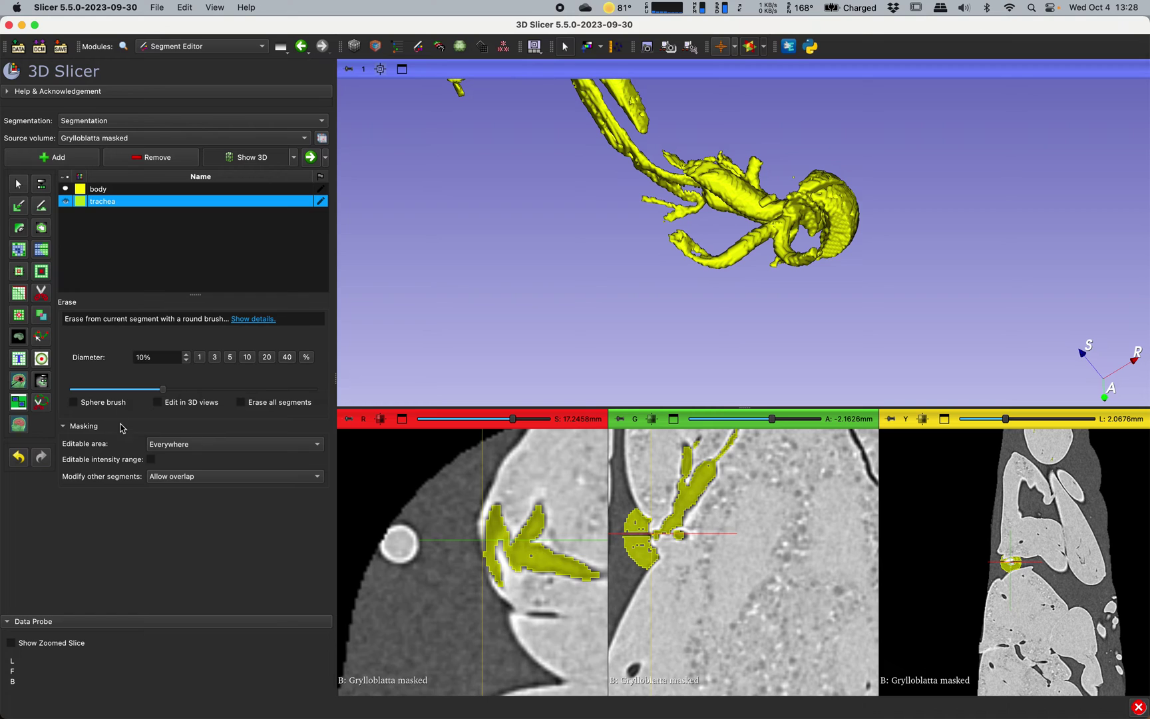
{"action": "key", "text": "super+z"}
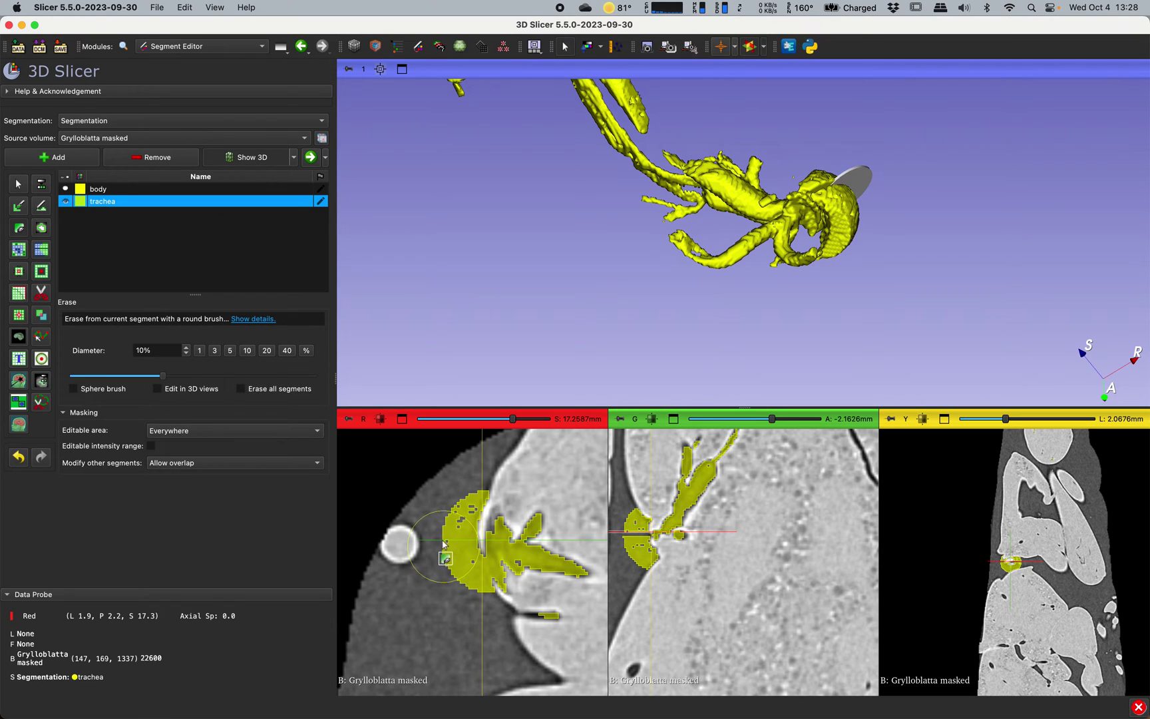
{"action": "mouse_move", "coordinate": [453, 498]}
{"action": "left_mouse_down"}
{"action": "mouse_move", "coordinate": [461, 601]}
{"action": "mouse_move", "coordinate": [504, 632]}
{"action": "mouse_move", "coordinate": [549, 636]}
{"action": "left_mouse_up"}
{"action": "left_click_drag", "start_coordinate": [882, 192], "coordinate": [865, 257]}
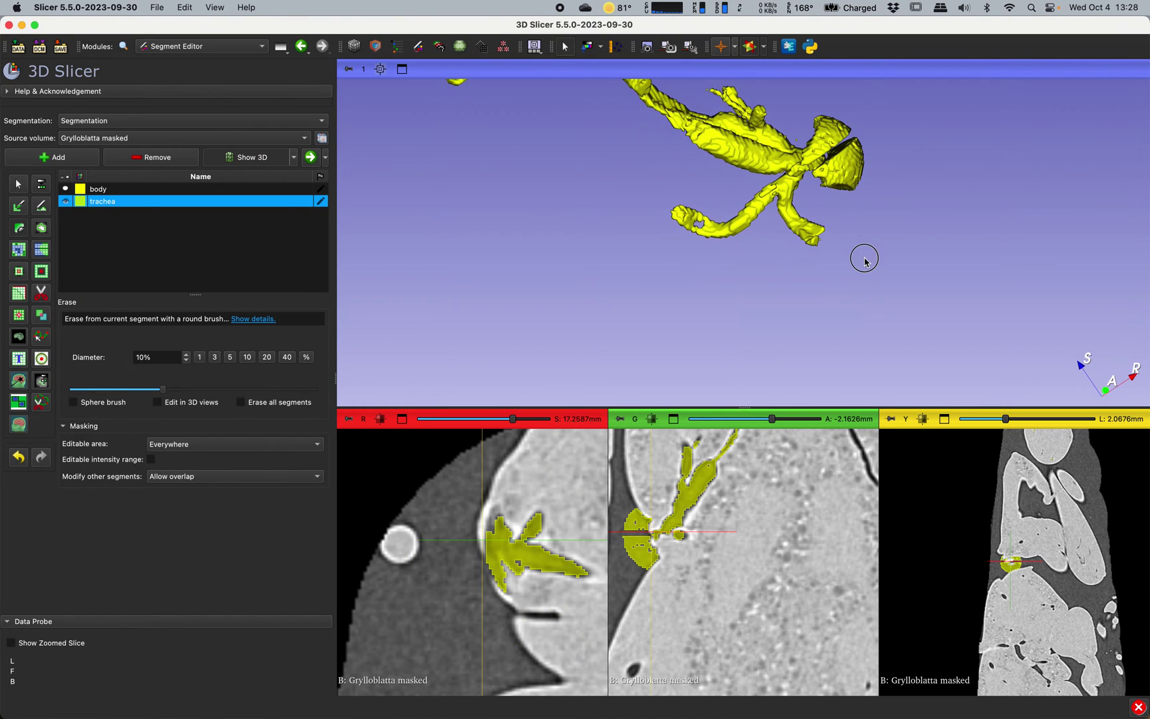
- Cut away the outer part of the rounded air cap from the trachea in 3D with free-form Scissors set to Erase inside
{"action": "scroll", "coordinate": [833, 241], "scroll_direction": "up", "scroll_amount": 4}
{"action": "middle_click_drag", "start_coordinate": [818, 247], "coordinate": [557, 437]}
{"action": "mouse_move", "coordinate": [599, 366]}
{"action": "left_mouse_down"}
{"action": "mouse_move", "coordinate": [699, 313]}
{"action": "mouse_move", "coordinate": [686, 329]}
{"action": "mouse_move", "coordinate": [693, 313]}
{"action": "mouse_move", "coordinate": [646, 313]}
{"action": "left_mouse_up"}
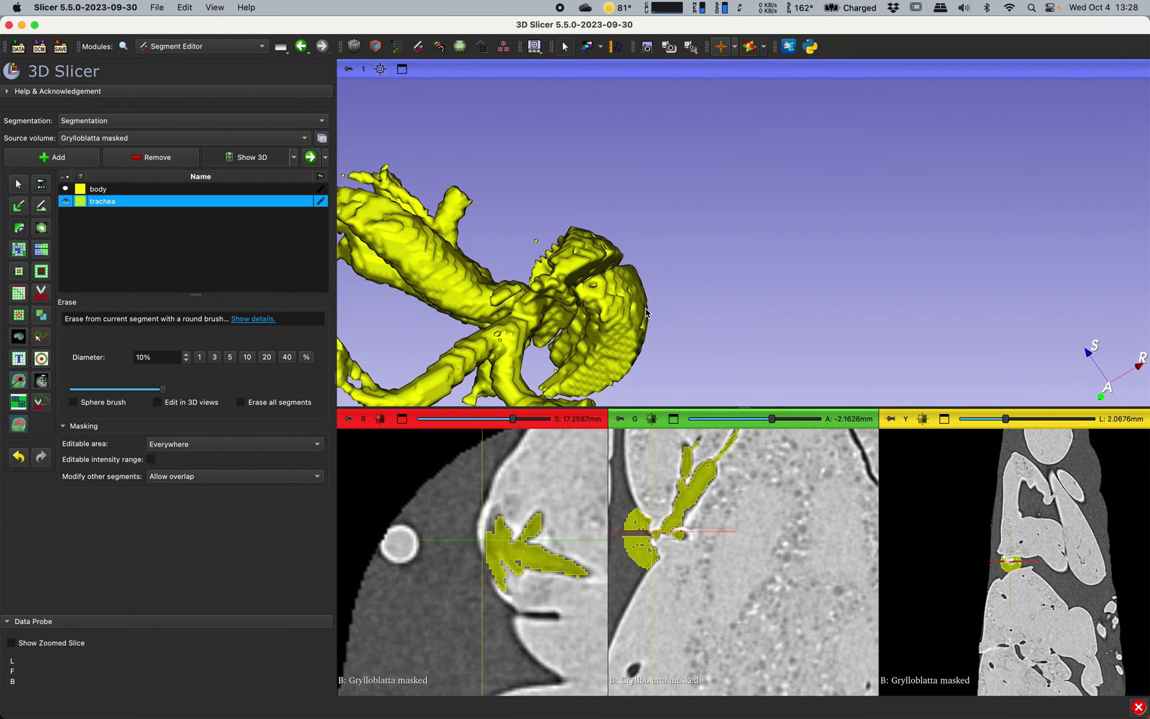
{"action": "left_click", "coordinate": [42, 295]}
{"action": "mouse_move", "coordinate": [665, 247]}
{"action": "left_mouse_down"}
{"action": "mouse_move", "coordinate": [607, 249]}
{"action": "mouse_move", "coordinate": [585, 343]}
{"action": "mouse_move", "coordinate": [689, 384]}
{"action": "mouse_move", "coordinate": [710, 378]}
{"action": "left_mouse_up"}
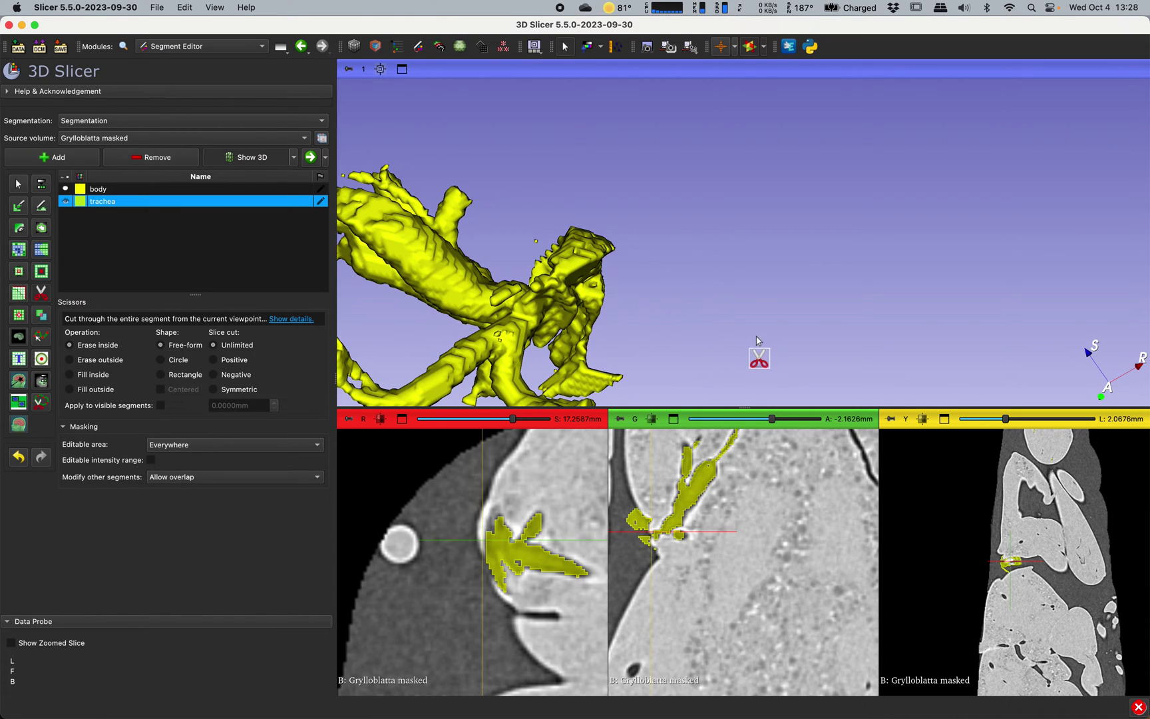
- Trim the two remaining lobes of the air cap with further free-form Scissors cuts in 3D and inspect the tracheal opening from other angles
{"action": "key", "text": "space"}
{"action": "mouse_move", "coordinate": [758, 342]}
{"action": "left_mouse_down"}
{"action": "mouse_move", "coordinate": [738, 305]}
{"action": "mouse_move", "coordinate": [732, 337]}
{"action": "mouse_move", "coordinate": [711, 316]}
{"action": "left_mouse_up"}
{"action": "key", "text": "space"}
{"action": "mouse_move", "coordinate": [621, 217]}
{"action": "left_mouse_down"}
{"action": "mouse_move", "coordinate": [555, 200]}
{"action": "mouse_move", "coordinate": [517, 263]}
{"action": "mouse_move", "coordinate": [643, 291]}
{"action": "left_mouse_up"}
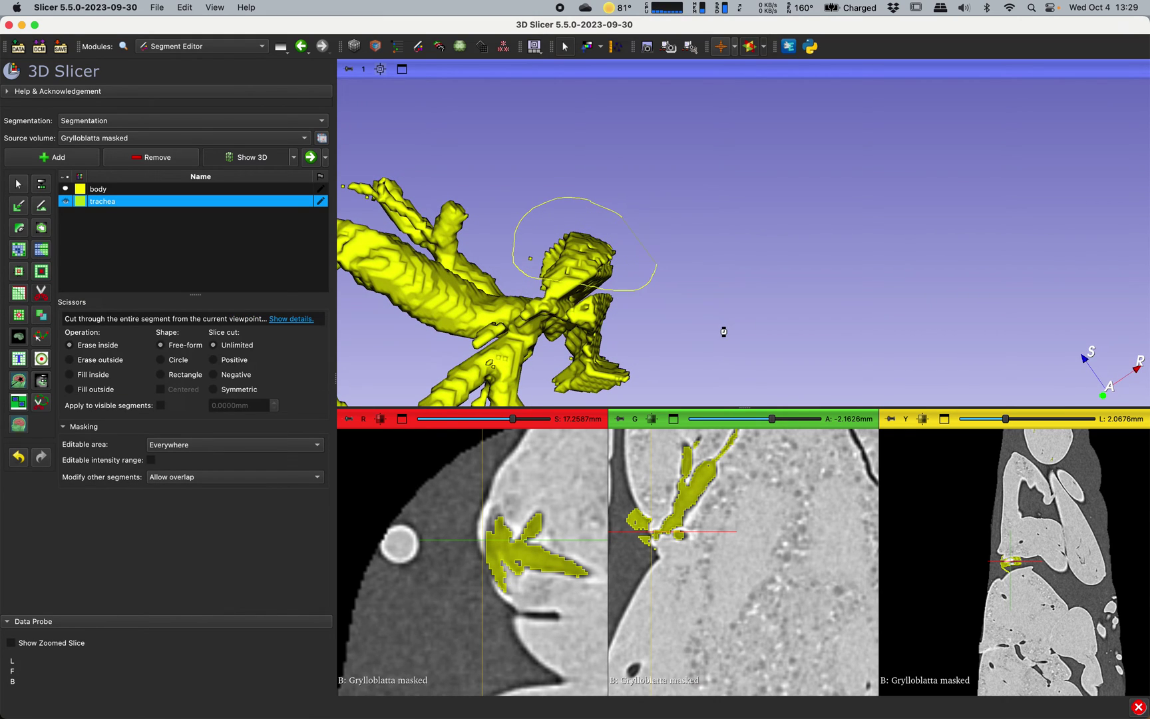
{"action": "key", "text": "3"}
{"action": "mouse_move", "coordinate": [726, 334]}
{"action": "left_mouse_down"}
{"action": "mouse_move", "coordinate": [553, 346]}
{"action": "mouse_move", "coordinate": [629, 391]}
{"action": "mouse_move", "coordinate": [700, 376]}
{"action": "left_mouse_up"}
{"action": "key", "text": "shift+1"}
{"action": "key", "text": "3"}
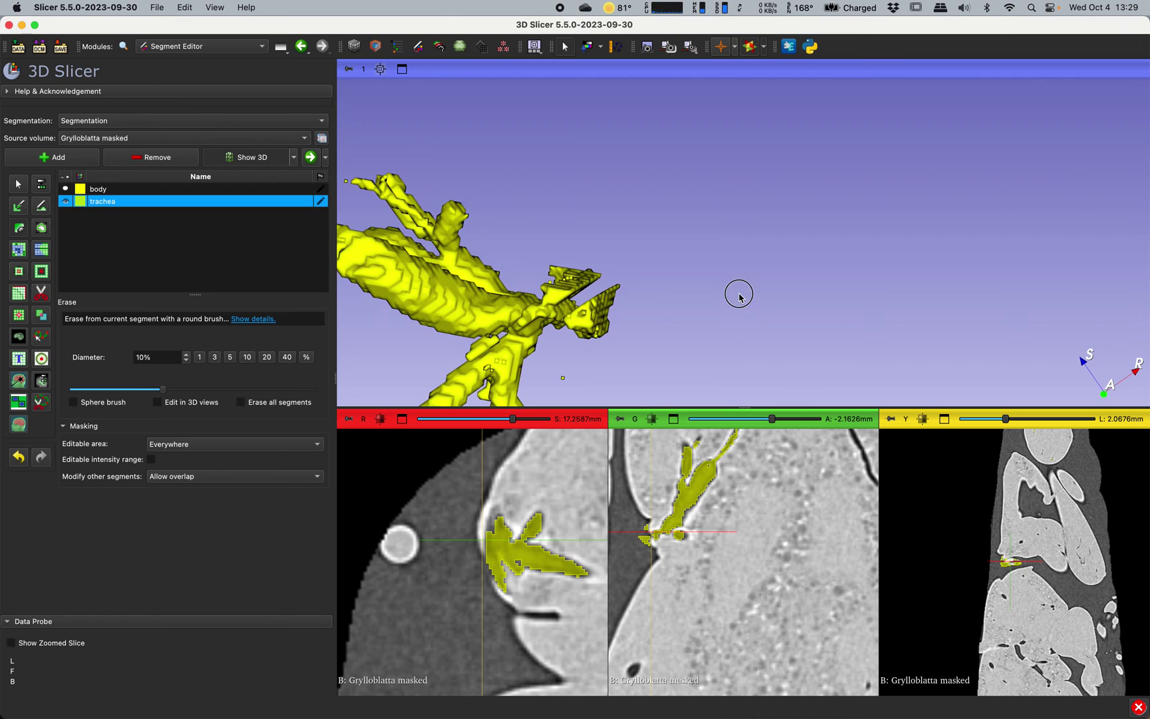
{"action": "mouse_move", "coordinate": [740, 295]}
{"action": "left_mouse_down"}
{"action": "mouse_move", "coordinate": [649, 352]}
{"action": "mouse_move", "coordinate": [667, 318]}
{"action": "mouse_move", "coordinate": [668, 333]}
{"action": "mouse_move", "coordinate": [706, 291]}
{"action": "mouse_move", "coordinate": [652, 315]}
{"action": "mouse_move", "coordinate": [675, 264]}
{"action": "mouse_move", "coordinate": [758, 174]}
{"action": "mouse_move", "coordinate": [674, 163]}
{"action": "left_mouse_up"}
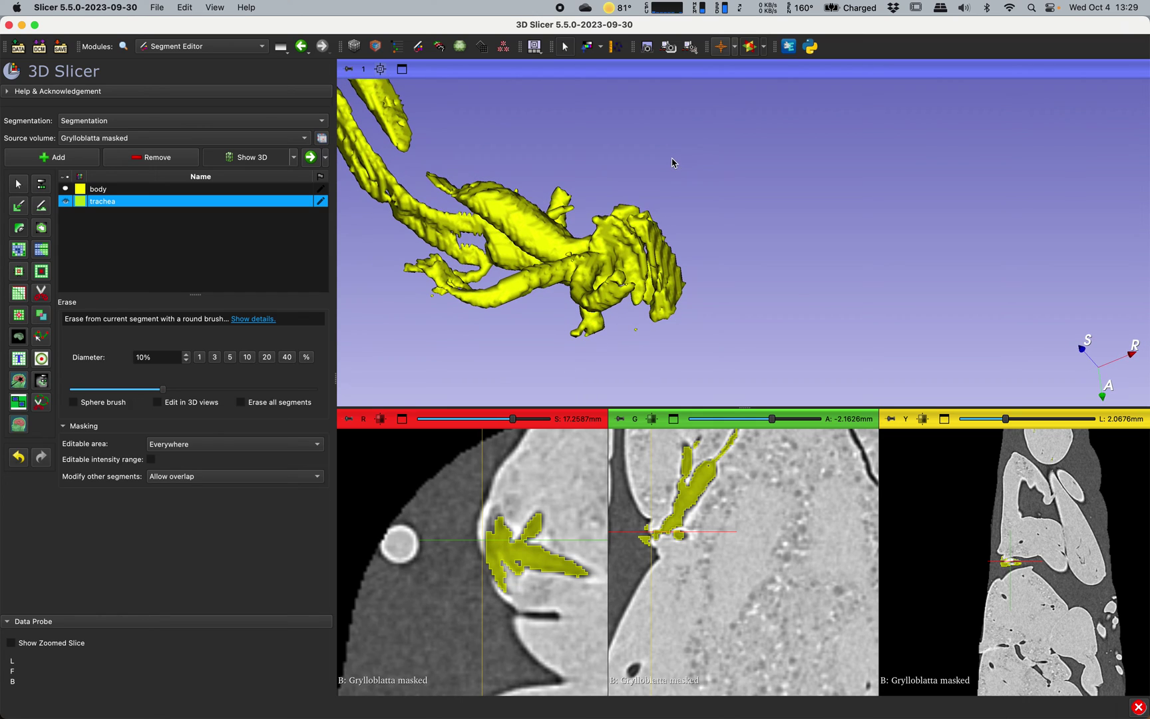
{"action": "left_click_drag", "start_coordinate": [747, 236], "coordinate": [708, 219]}
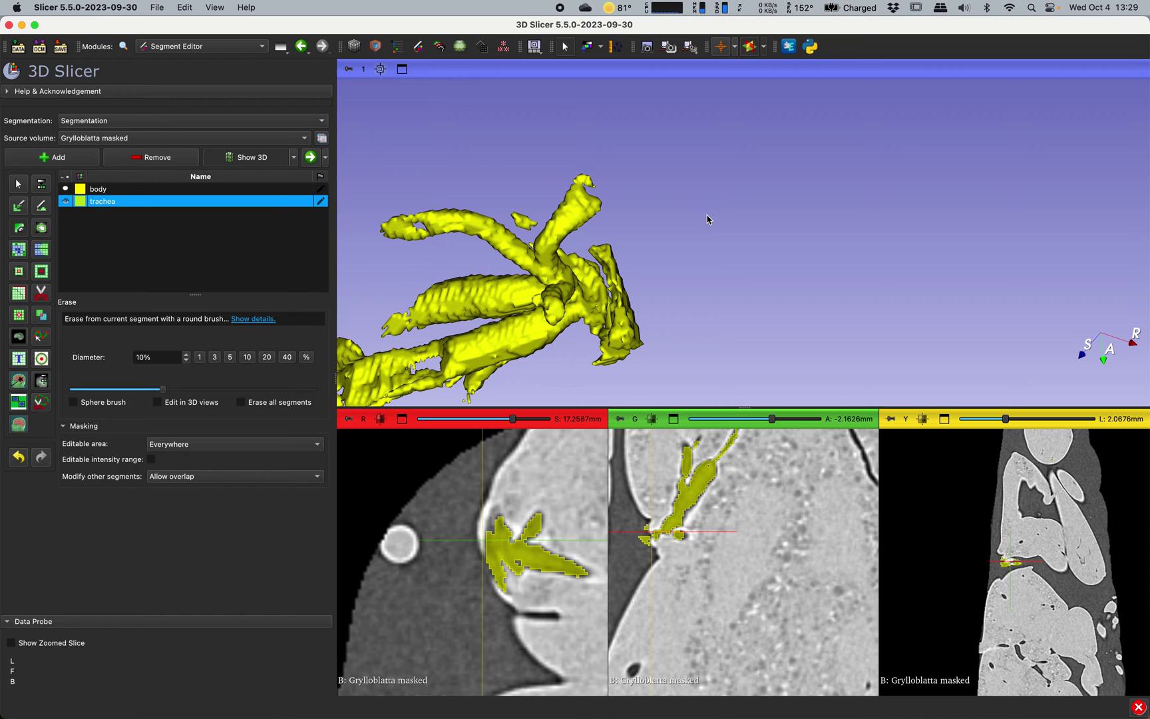
- Examine the trimmed tracheal opening and its neighbouring branches up close in 3D from several angles for leftover outside air
{"action": "middle_click_drag", "start_coordinate": [706, 216], "coordinate": [699, 229]}
{"action": "mouse_move", "coordinate": [542, 262]}
{"action": "left_mouse_down"}
{"action": "mouse_move", "coordinate": [573, 231]}
{"action": "mouse_move", "coordinate": [543, 240]}
{"action": "mouse_move", "coordinate": [545, 194]}
{"action": "left_mouse_up"}
{"action": "left_click_drag", "start_coordinate": [576, 260], "coordinate": [573, 319]}
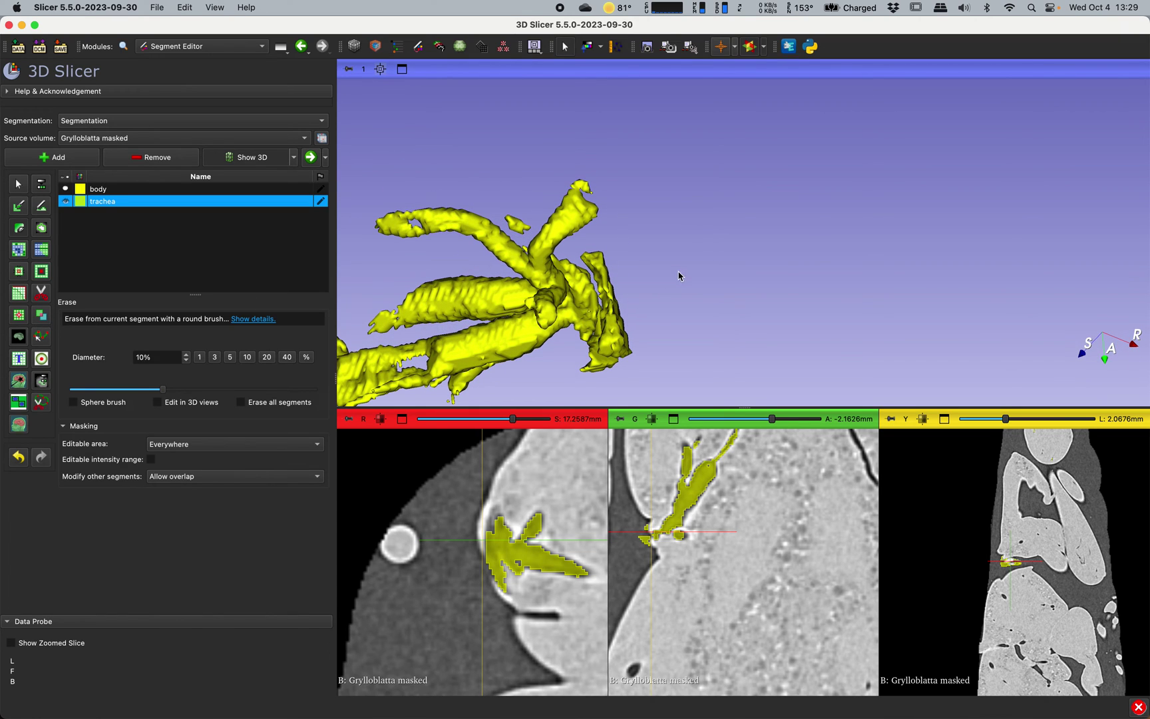
{"action": "mouse_move", "coordinate": [725, 214]}
{"action": "left_mouse_down"}
{"action": "mouse_move", "coordinate": [730, 375]}
{"action": "mouse_move", "coordinate": [705, 251]}
{"action": "mouse_move", "coordinate": [727, 311]}
{"action": "mouse_move", "coordinate": [818, 314]}
{"action": "left_mouse_up"}
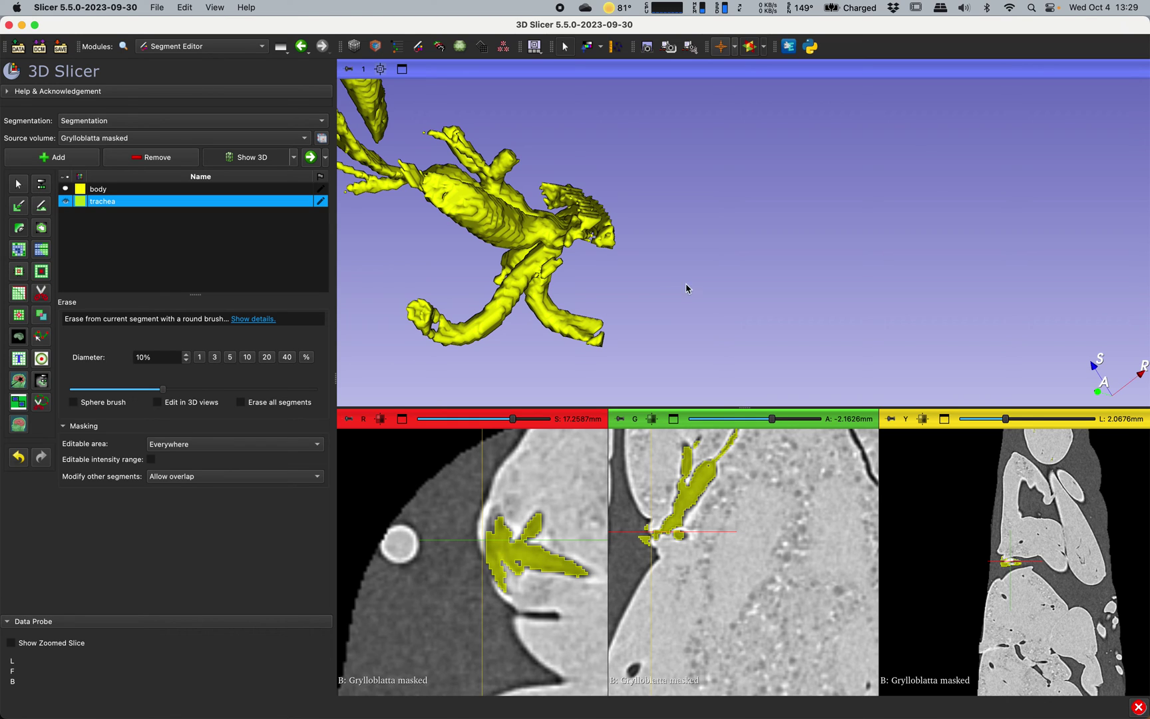
{"action": "left_click_drag", "start_coordinate": [687, 287], "coordinate": [734, 313]}
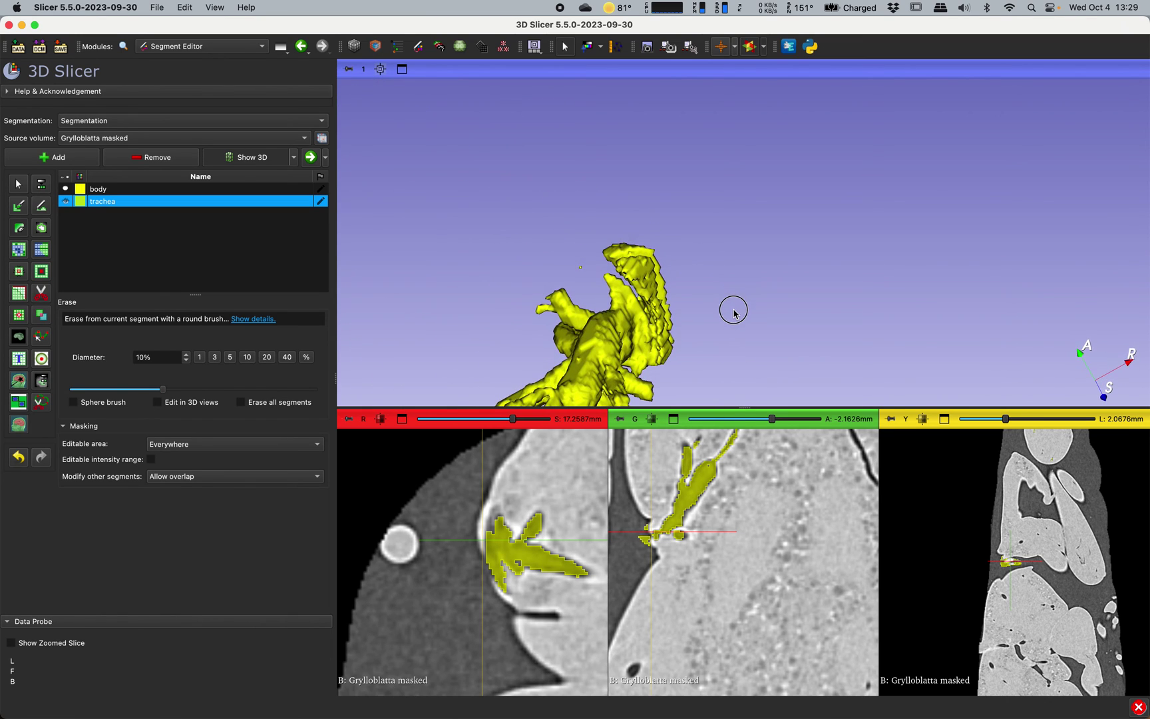
{"action": "middle_click_drag", "start_coordinate": [735, 303], "coordinate": [735, 186]}
{"action": "right_click_drag", "start_coordinate": [736, 161], "coordinate": [735, 231]}
{"action": "middle_click_drag", "start_coordinate": [735, 231], "coordinate": [740, 265]}
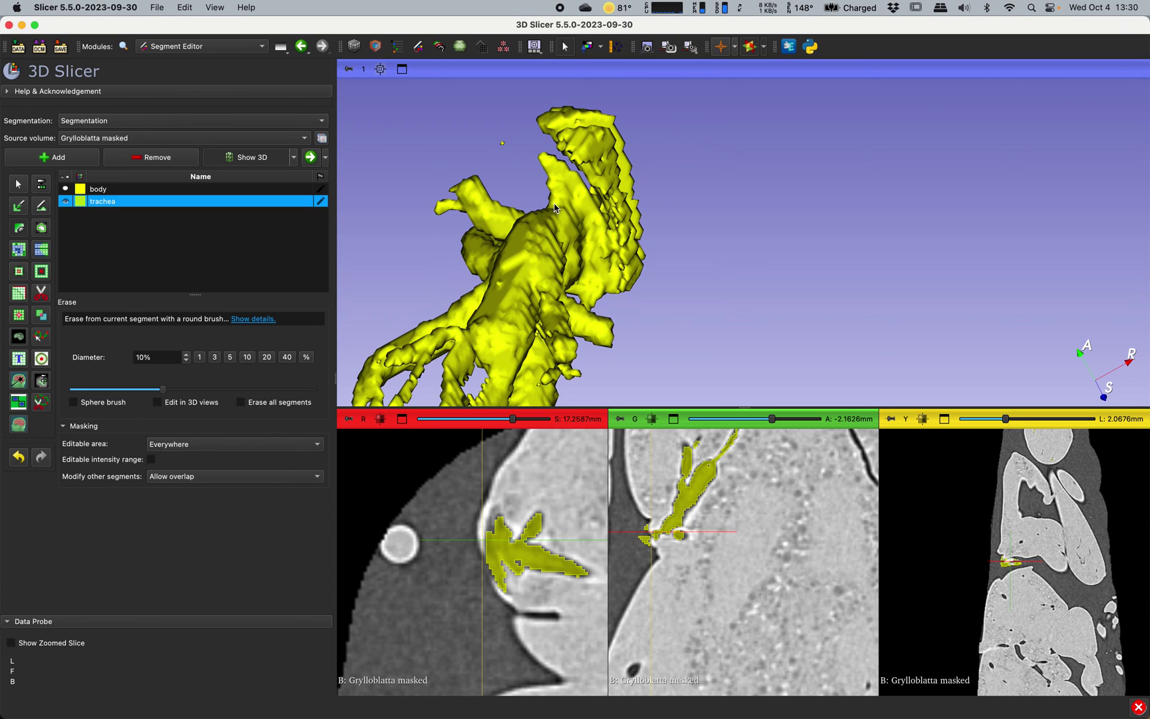
{"action": "left_click_drag", "start_coordinate": [562, 177], "coordinate": [525, 180]}
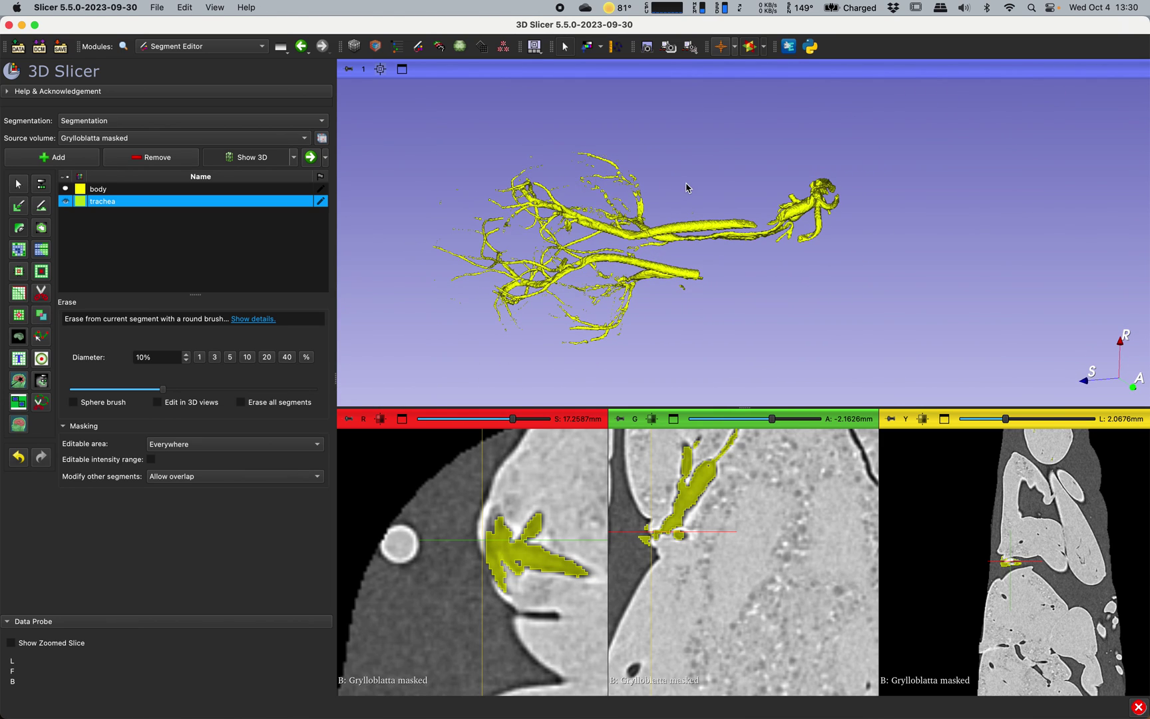
- Inspect the whole tracheal network in 3D from different sides, checking both main trunks and their fine branches
{"action": "middle_click_drag", "start_coordinate": [723, 207], "coordinate": [768, 226]}
{"action": "left_click_drag", "start_coordinate": [767, 159], "coordinate": [704, 442]}
{"action": "left_click", "coordinate": [385, 73]}
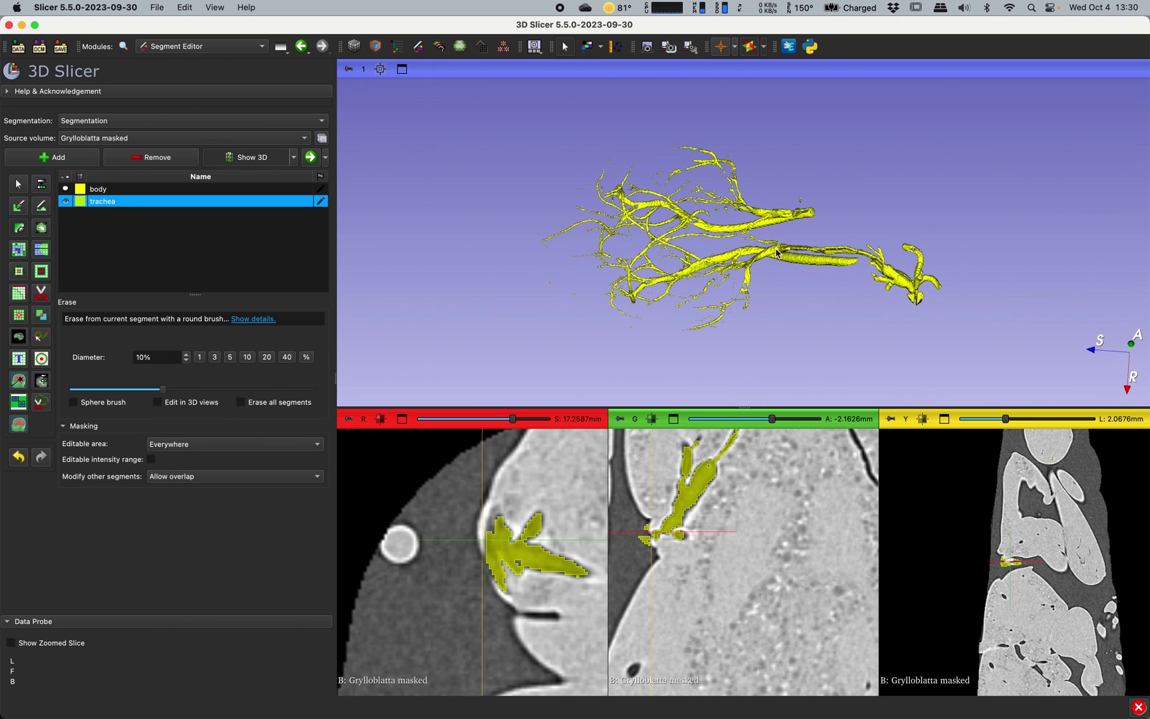
{"action": "left_click_drag", "start_coordinate": [777, 253], "coordinate": [795, 210]}
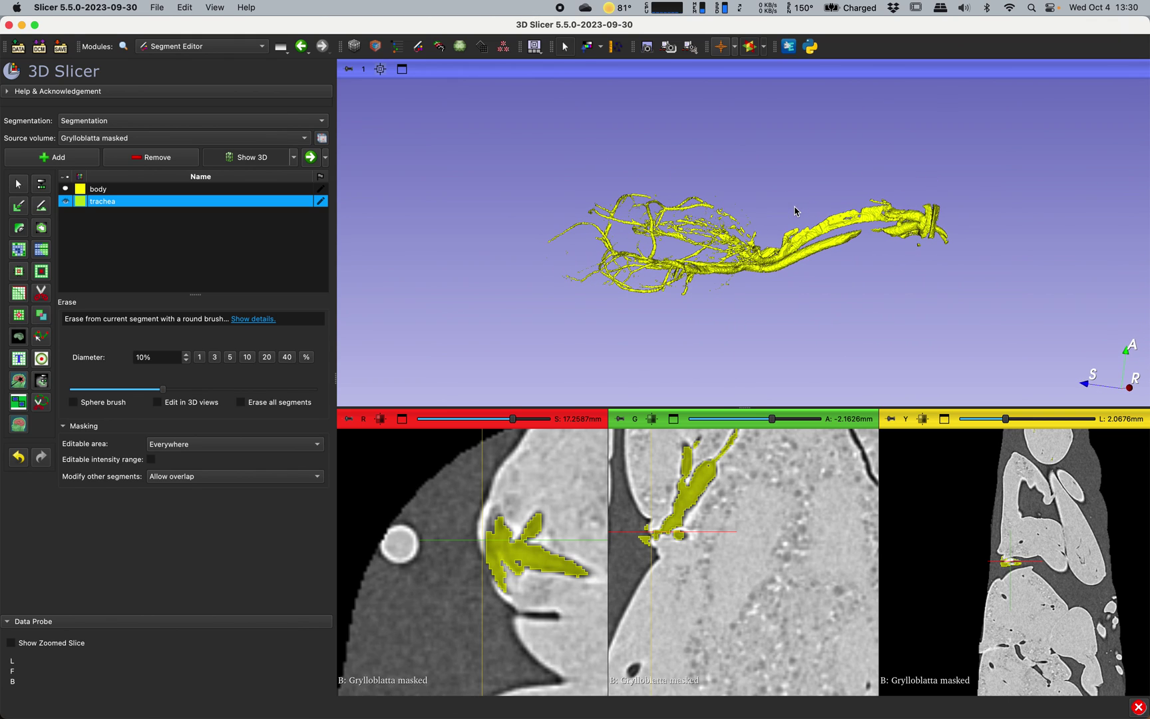
{"action": "left_click_drag", "start_coordinate": [795, 211], "coordinate": [809, 287]}
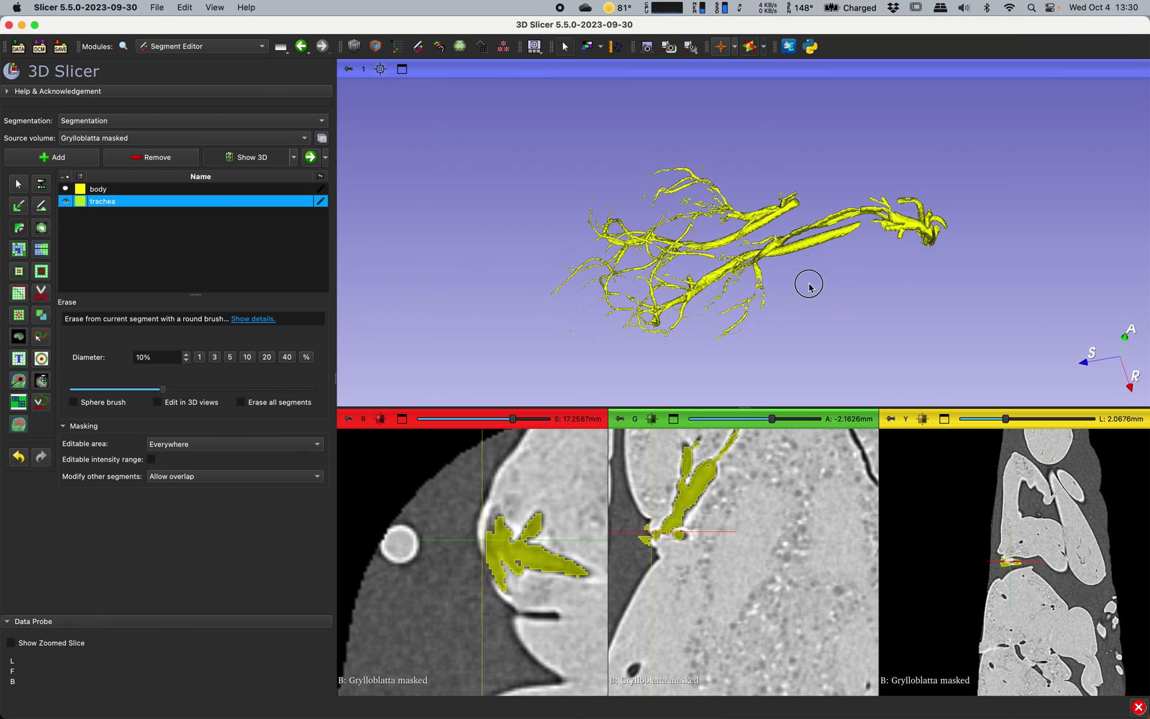